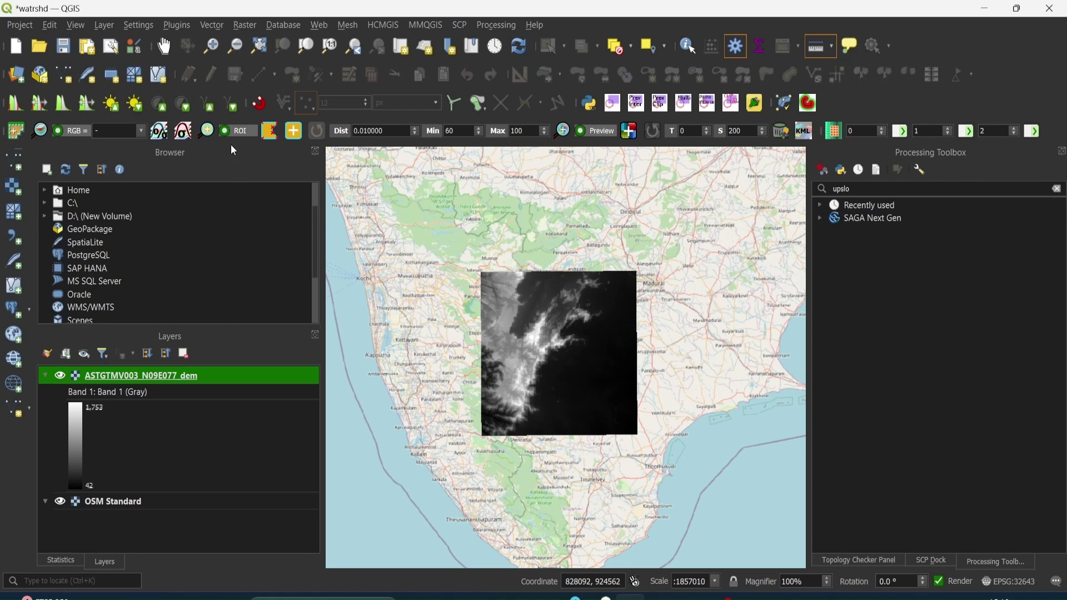
Check the installed Processing Saga NextGen Provider plugin in the Plugin Manager, searching 'saga'
left_click(185, 26)
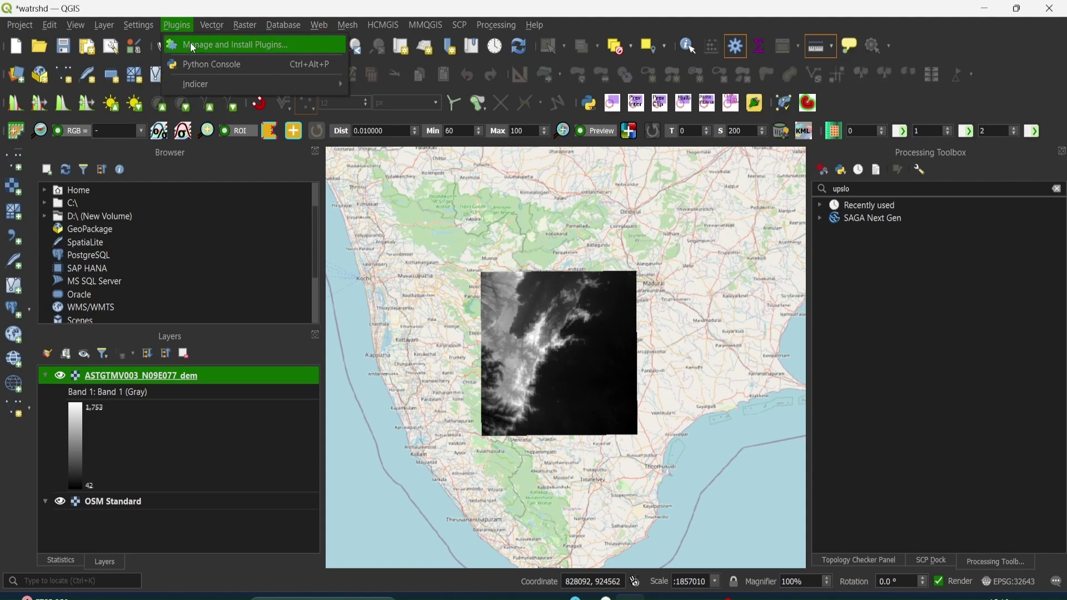
left_click(193, 47)
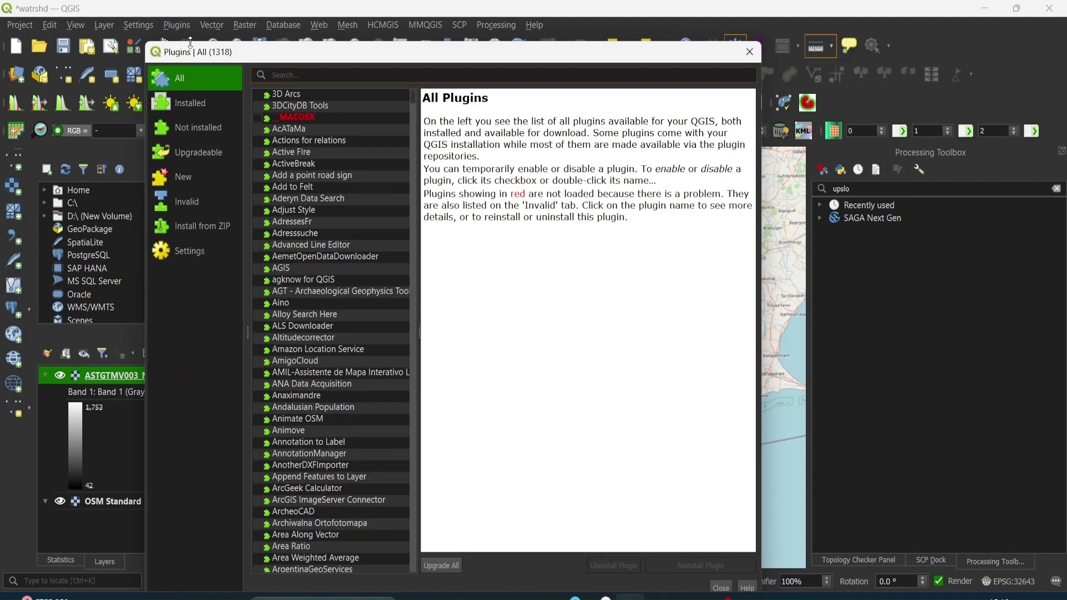
left_click(201, 105)
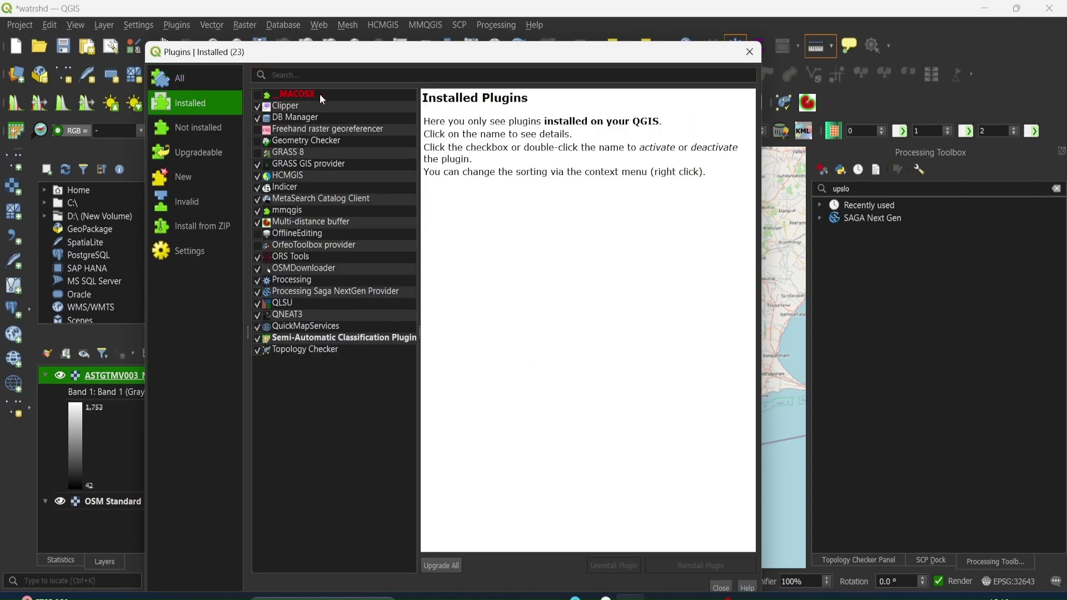
left_click(341, 293)
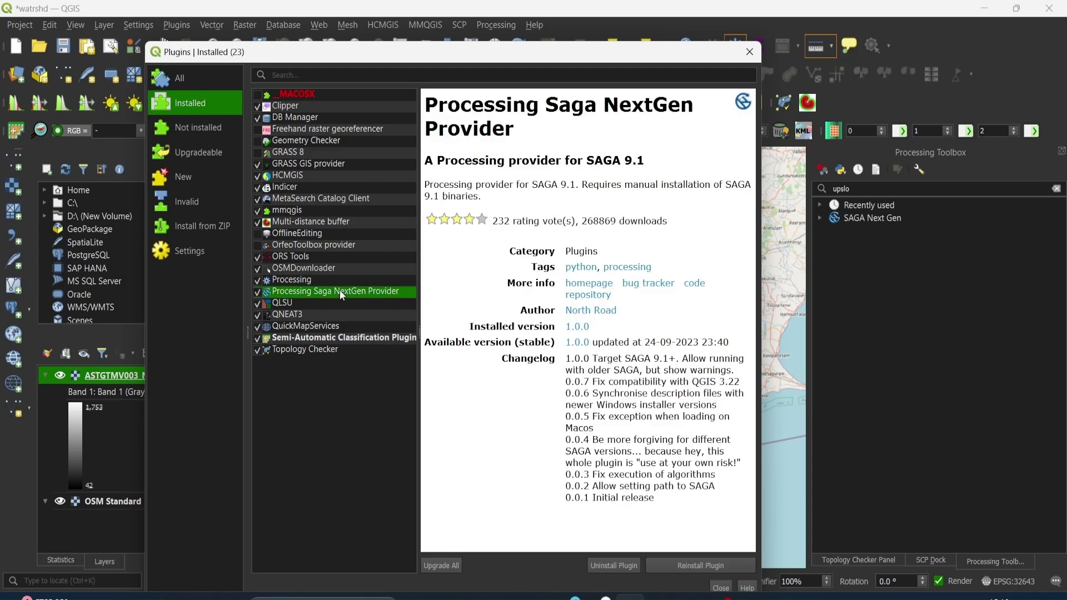
left_click_drag(425, 105, 609, 129)
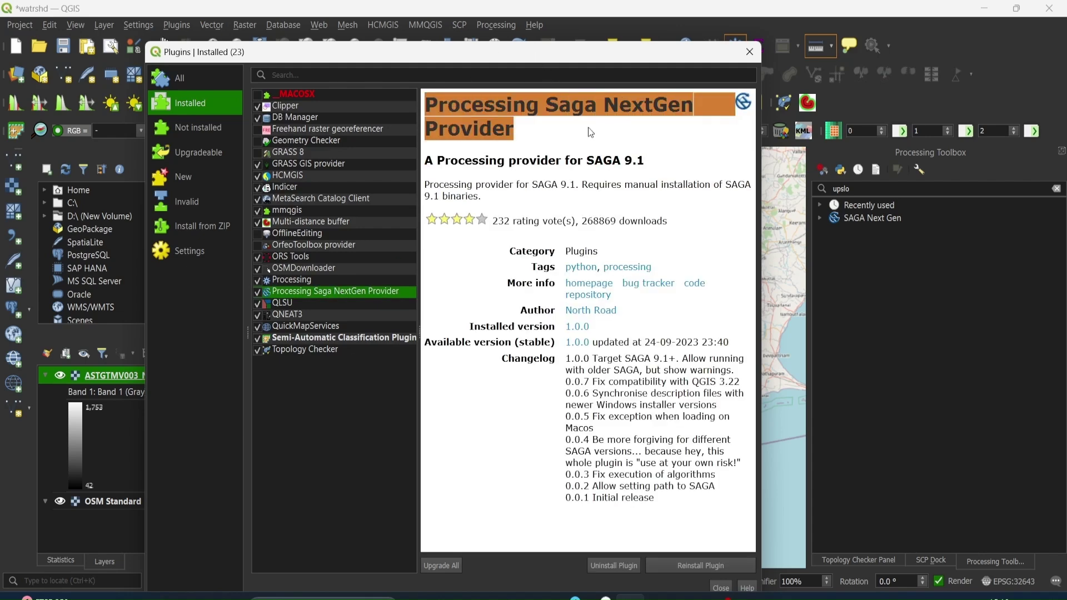
left_click(540, 97)
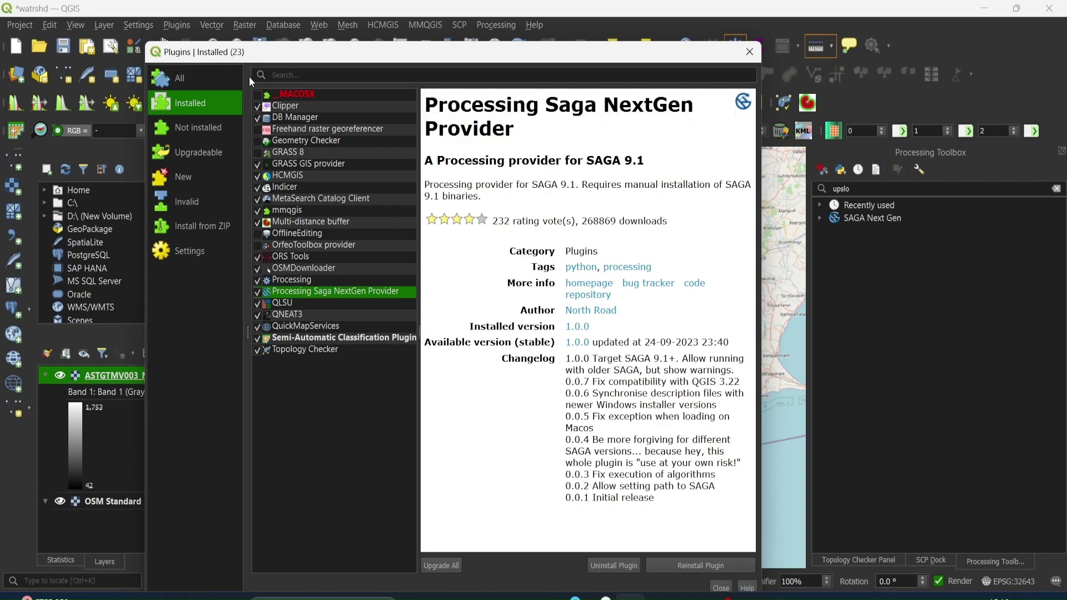
left_click(315, 75)
type("saga")
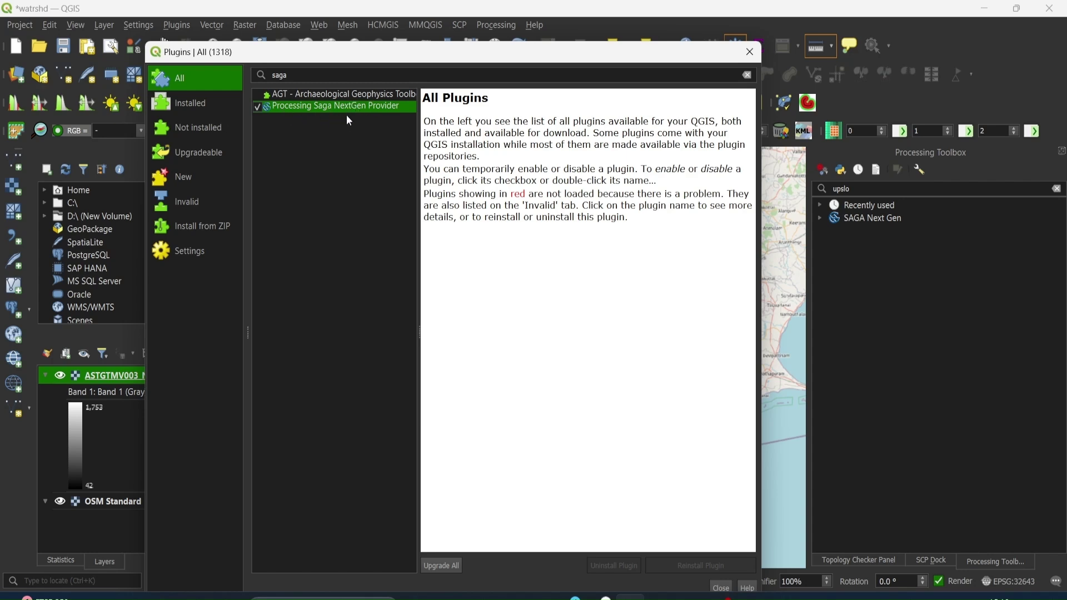
left_click(740, 54)
Inspect the DEM layer's properties to confirm its CRS is WGS 84
scroll(524, 378, "up", 4)
scroll(525, 378, "down", 4)
scroll(525, 378, "up", 3)
left_click_drag(568, 258, 559, 269)
scroll(558, 270, "down", 1)
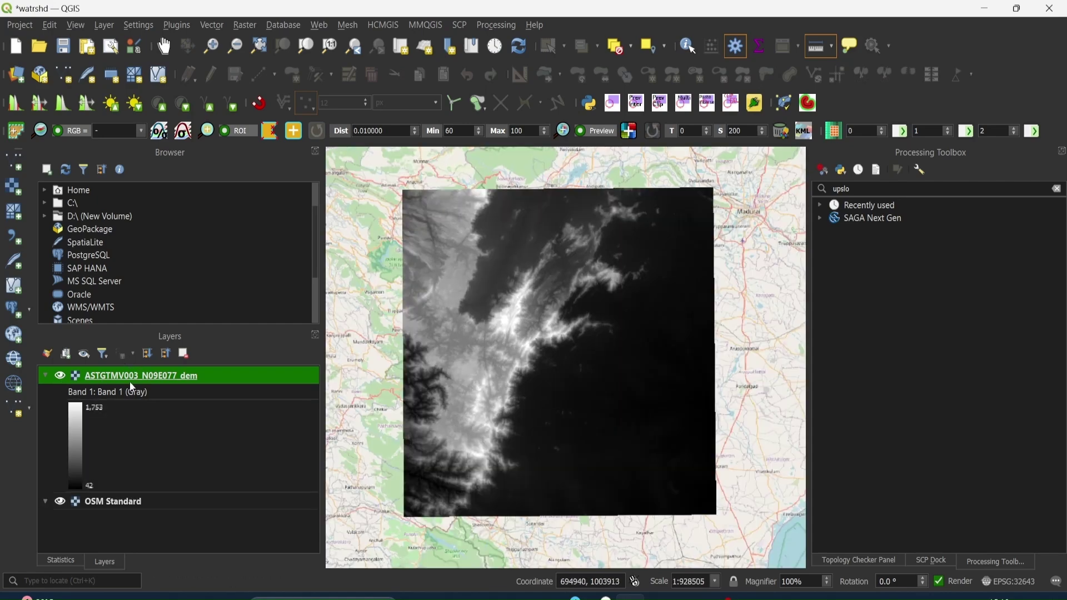
right_click(179, 374)
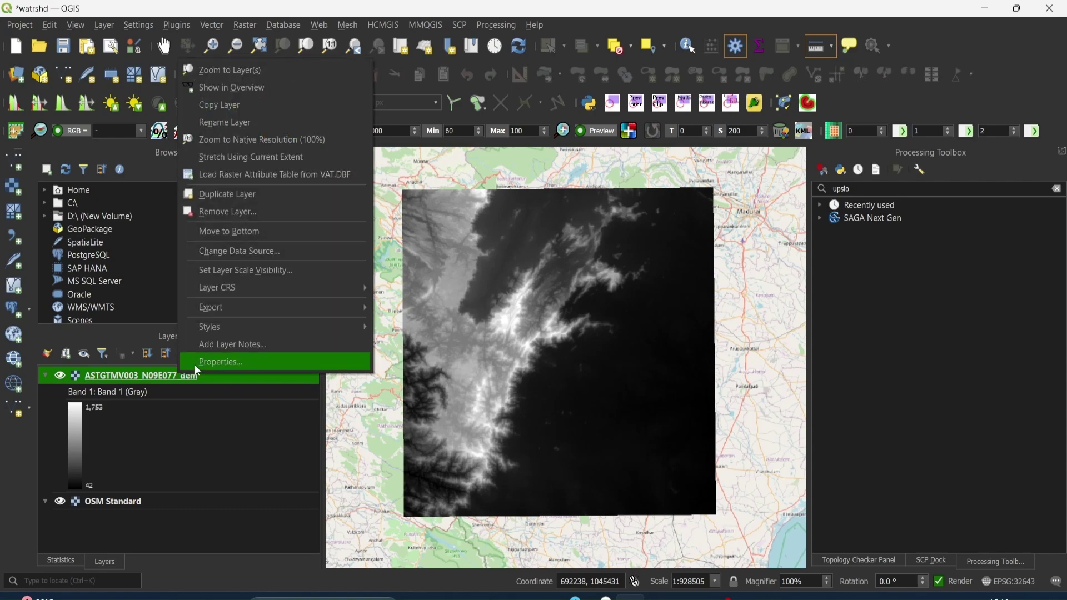
left_click(195, 364)
left_click(278, 87)
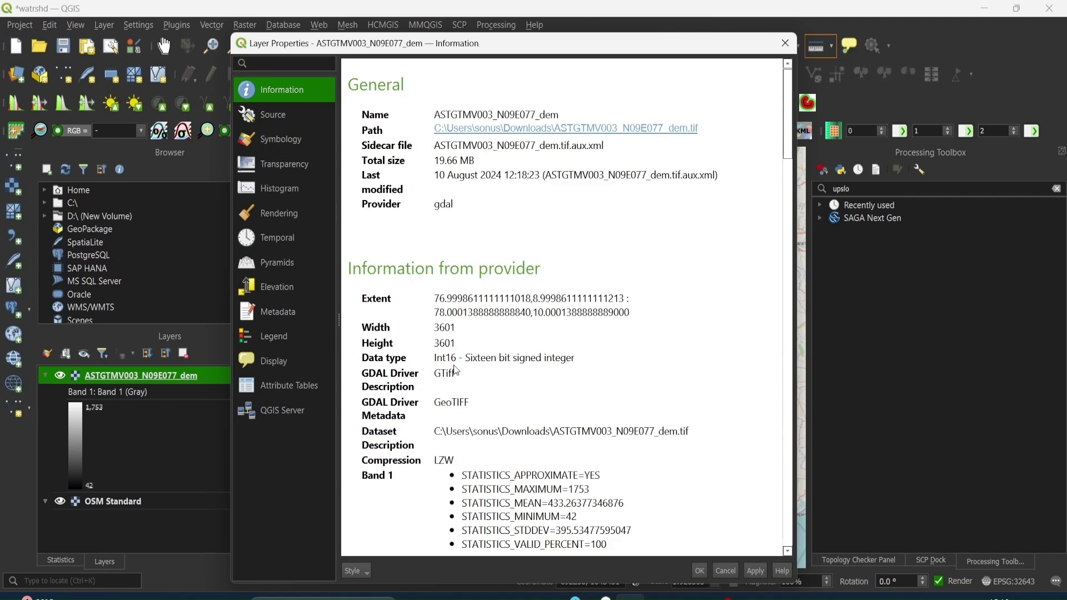
scroll(450, 450, "down", 1)
scroll(450, 451, "down", 20)
scroll(474, 398, "up", 1)
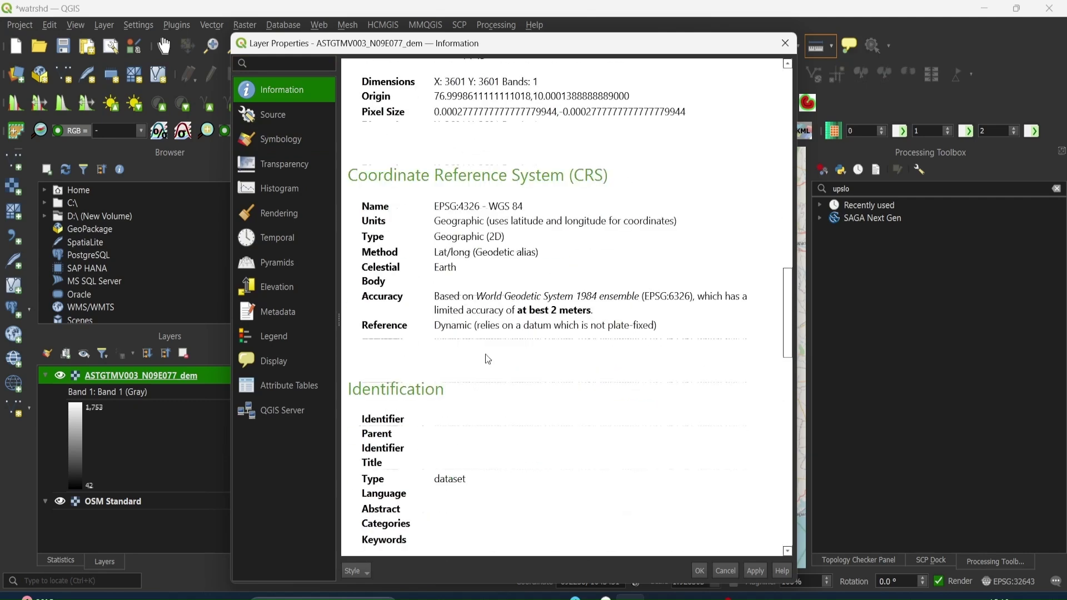
left_click_drag(487, 206, 574, 207)
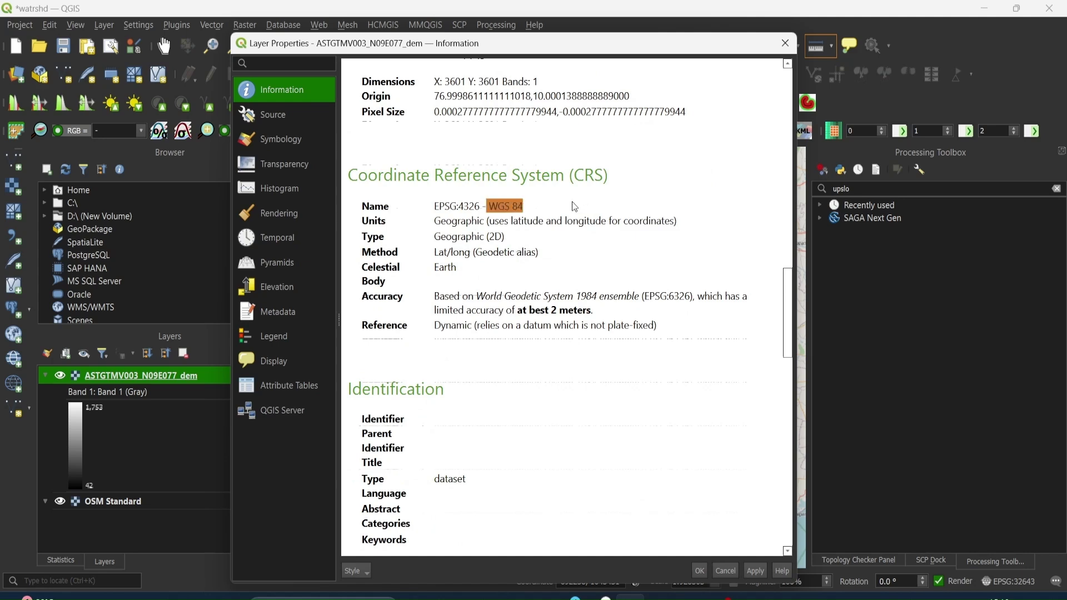
left_click(782, 41)
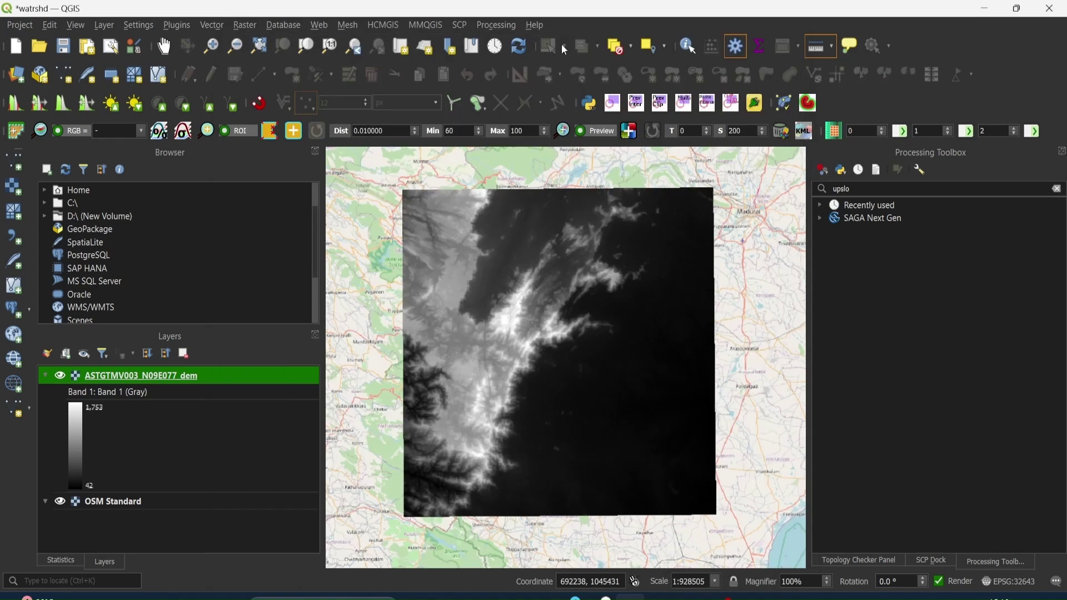
Start Warp (Reproject) with ASTGTMV003_N09E077_dem as the input layer
left_click(246, 26)
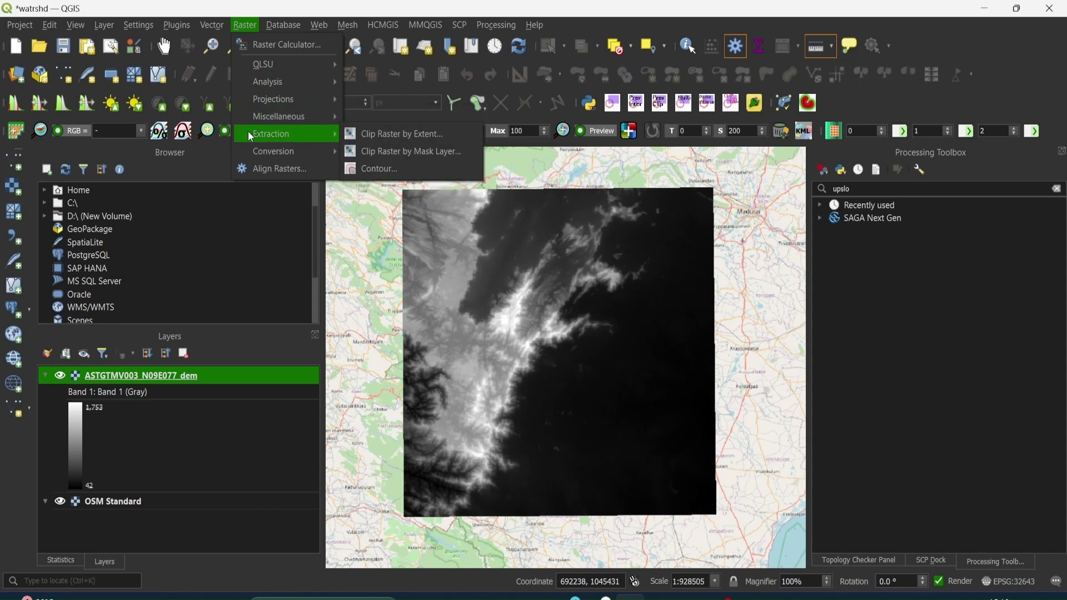
mouse_move(259, 157)
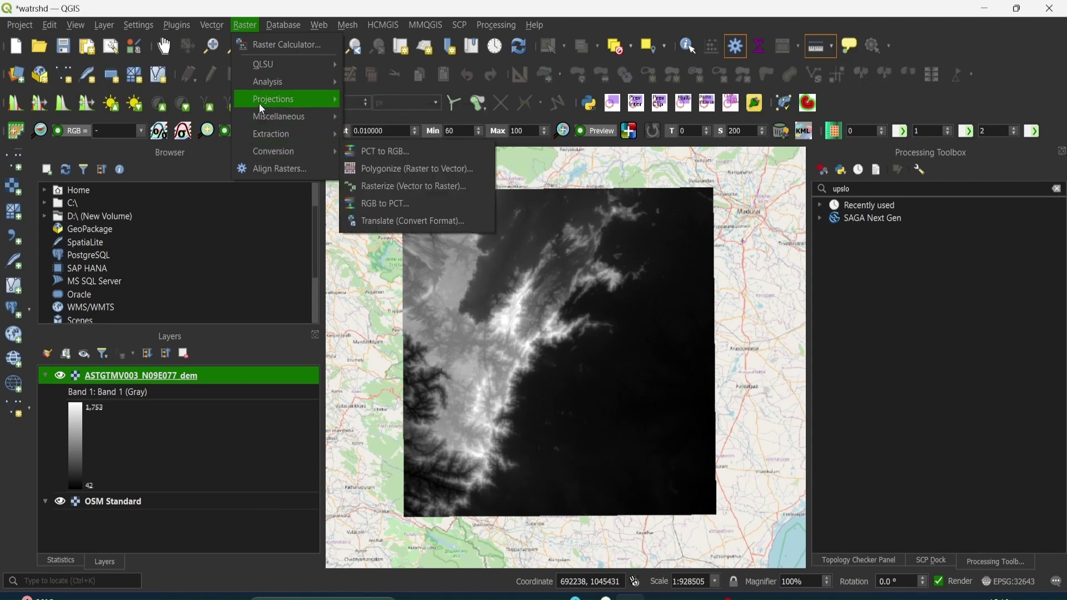
mouse_move(262, 119)
mouse_move(265, 98)
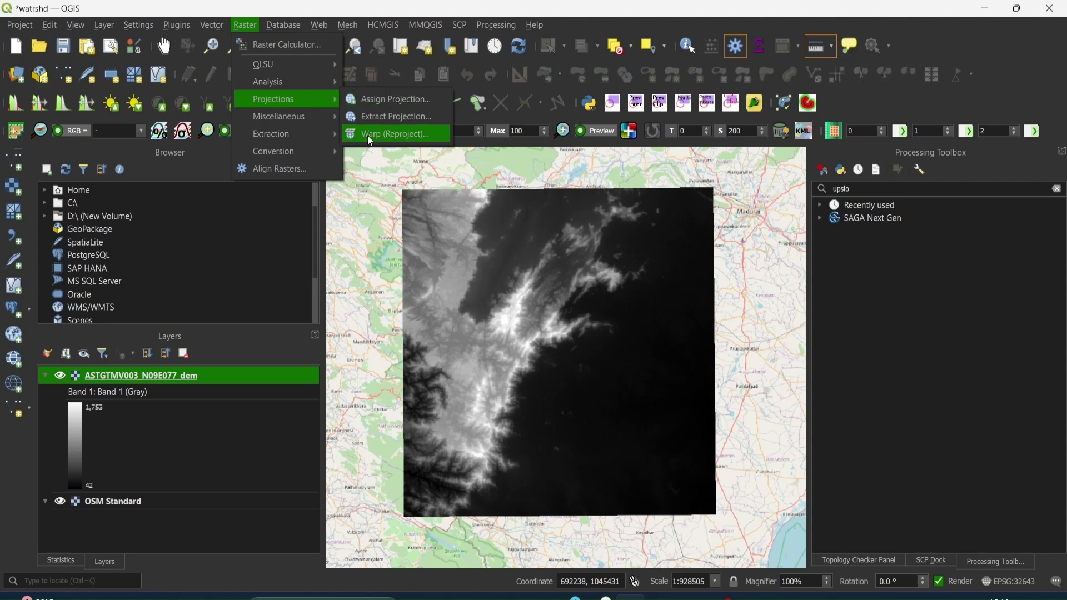
left_click(394, 135)
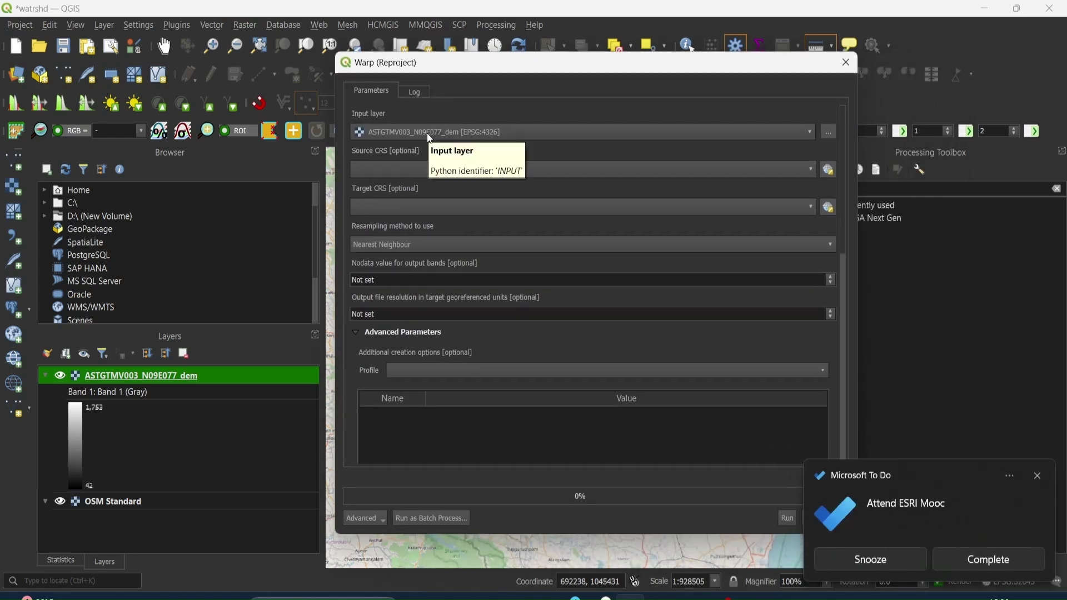
left_click(428, 135)
left_click(428, 136)
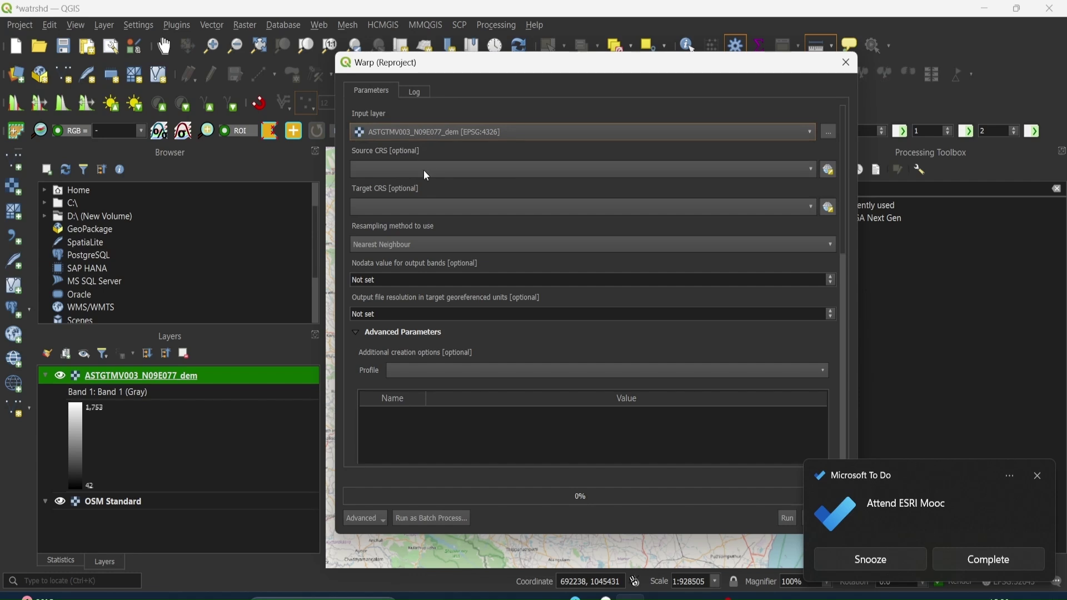
Set target CRS to EPSG:32643 UTM zone 43N and nodata to 0, then choose output options
left_click(415, 208)
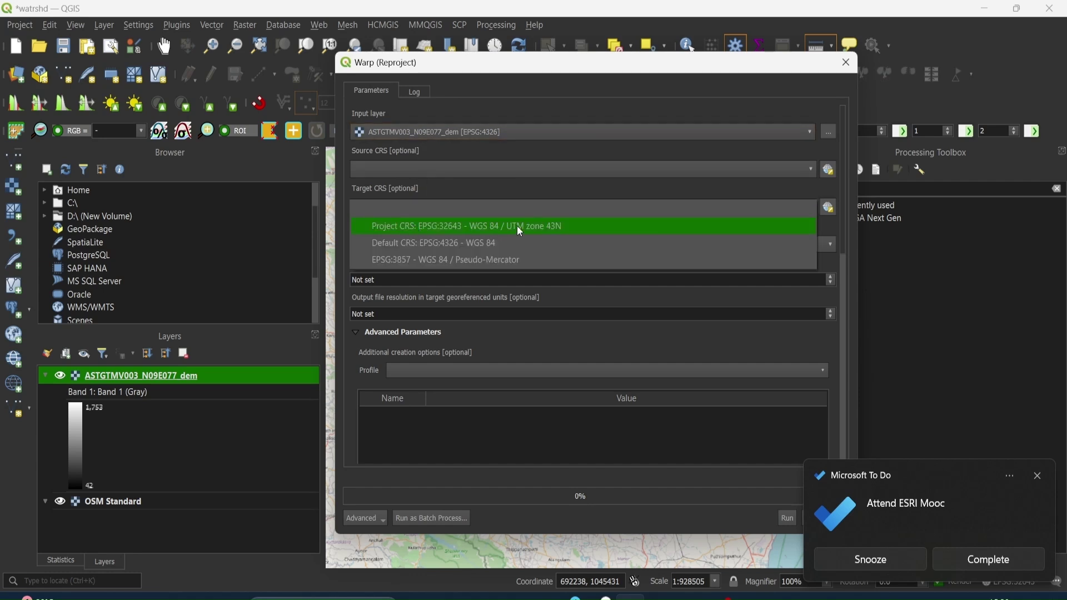
left_click(533, 227)
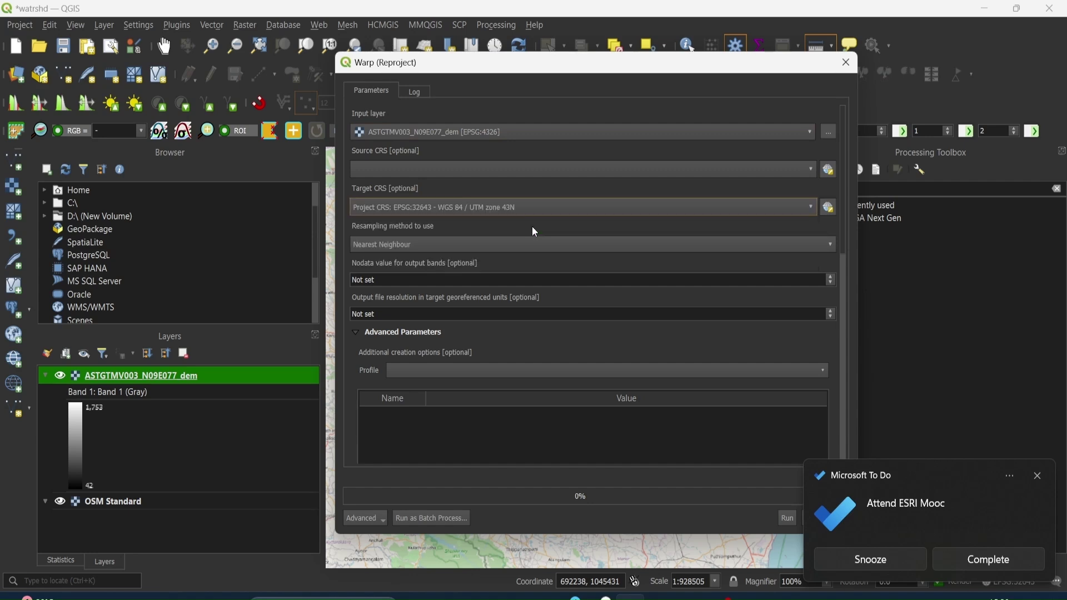
left_click(411, 277)
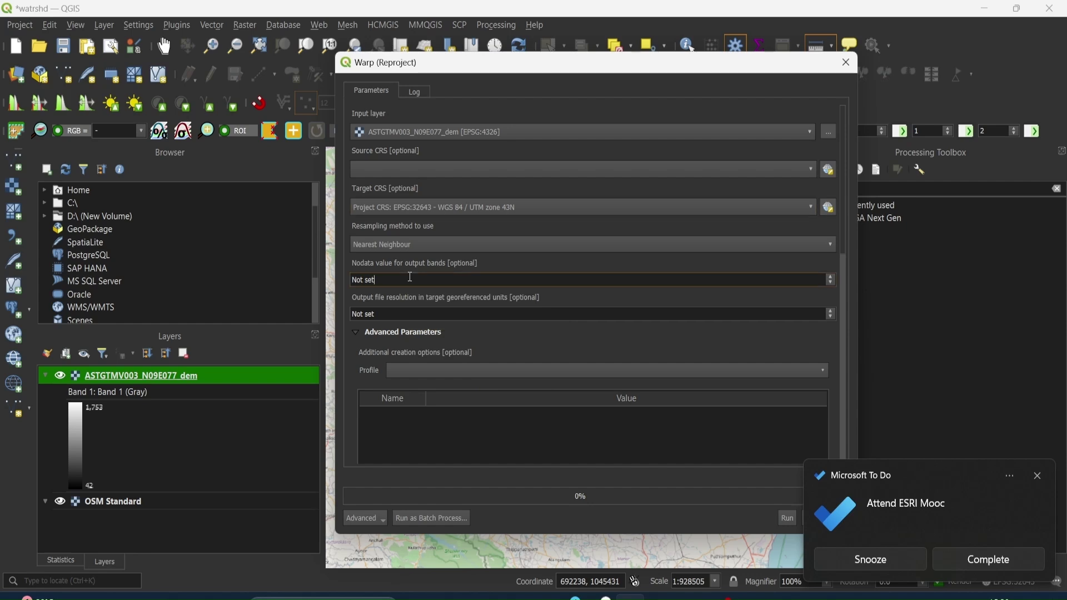
left_click_drag(389, 278, 348, 278)
type("0")
left_click(630, 332)
left_click_drag(843, 226, 850, 429)
scroll(849, 434, "down", 1)
left_click(829, 251)
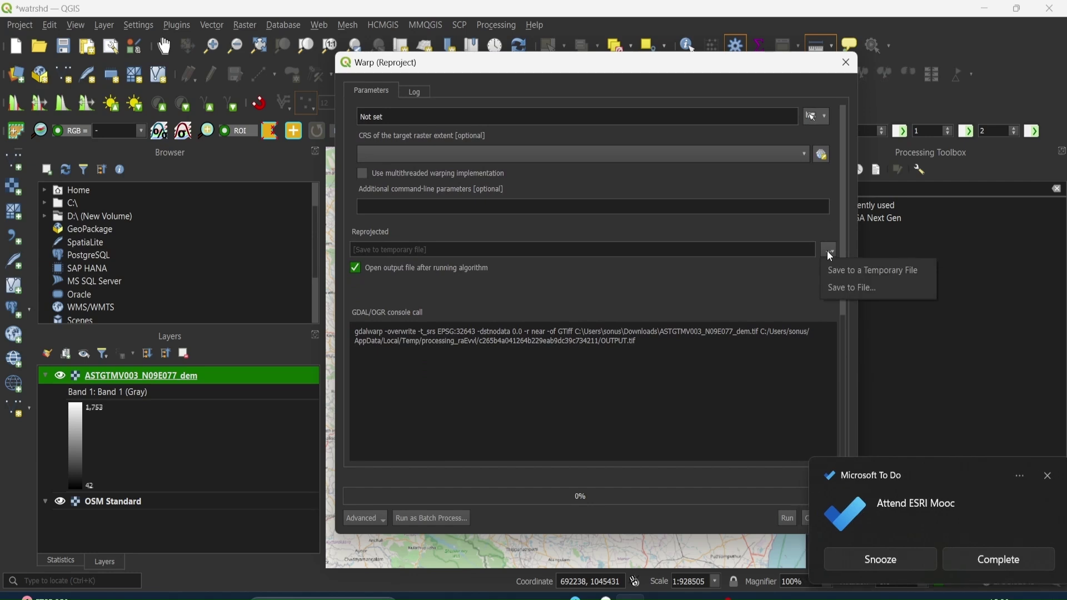
Save the output to a file, browsing to D: > QGIS > Mine > watershed > out
left_click(832, 289)
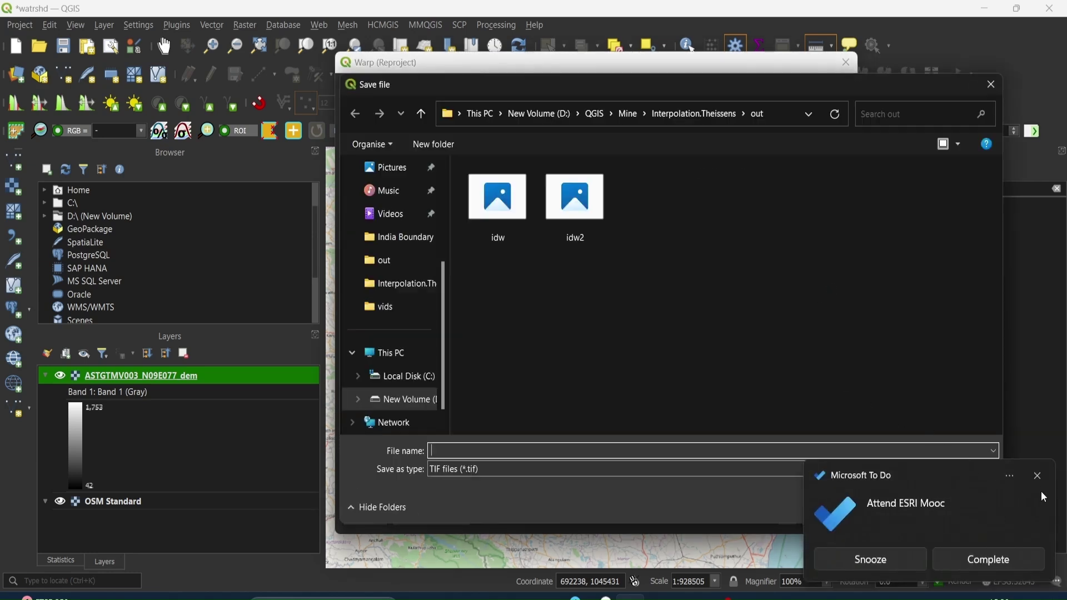
left_click(580, 114)
left_click(562, 114)
left_click(538, 114)
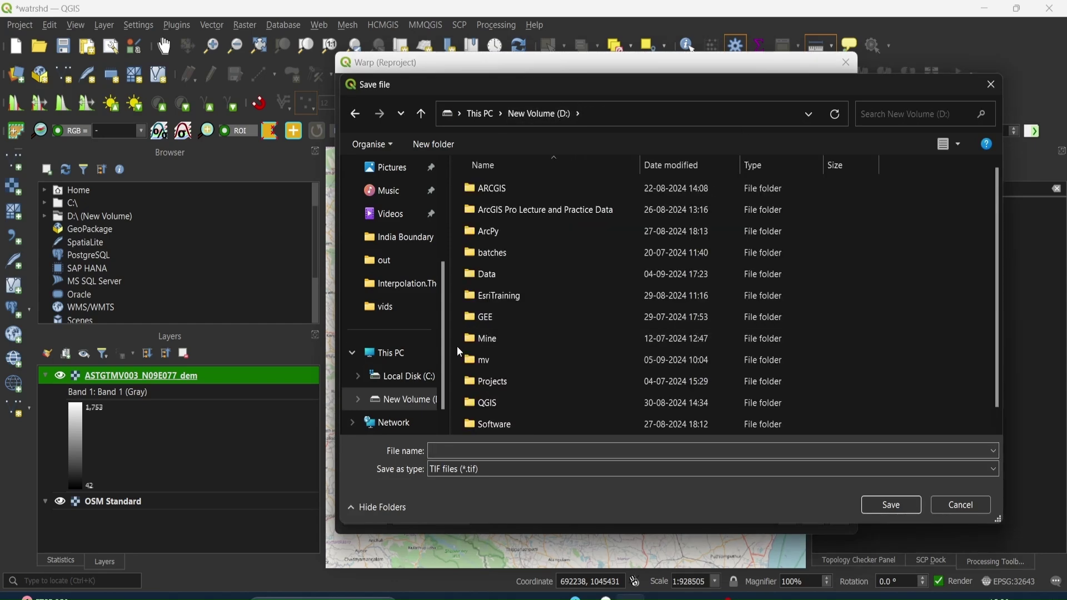
double_click(505, 333)
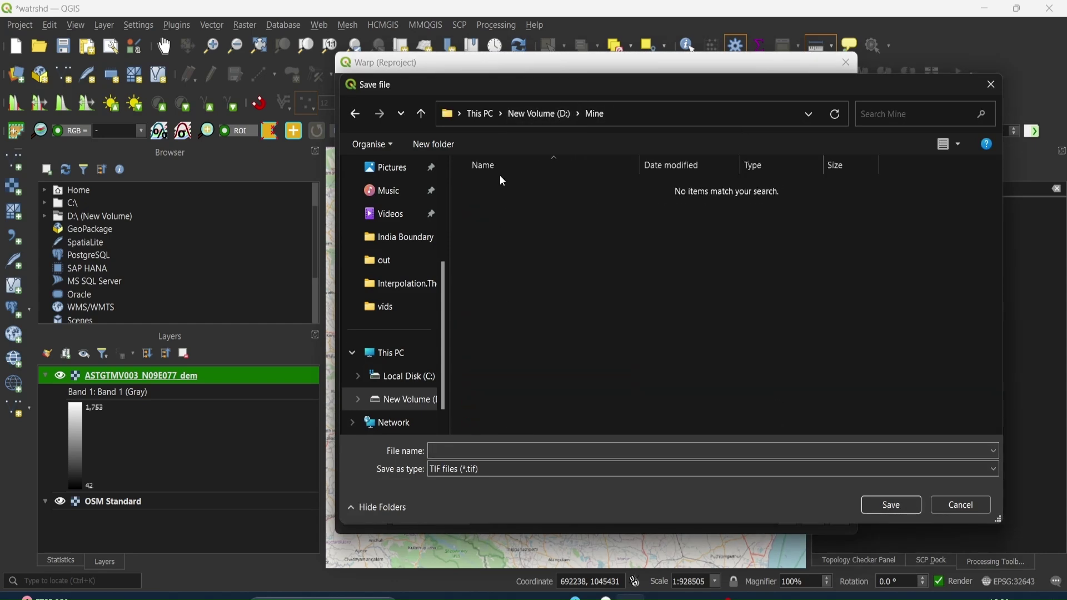
left_click(530, 115)
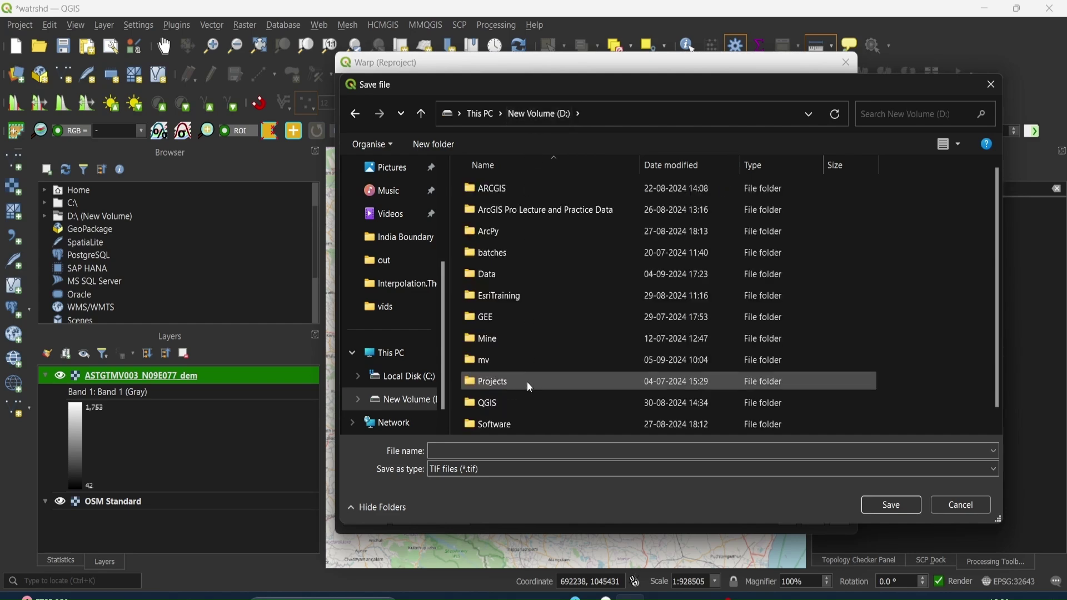
double_click(522, 401)
left_click(525, 190)
double_click(521, 189)
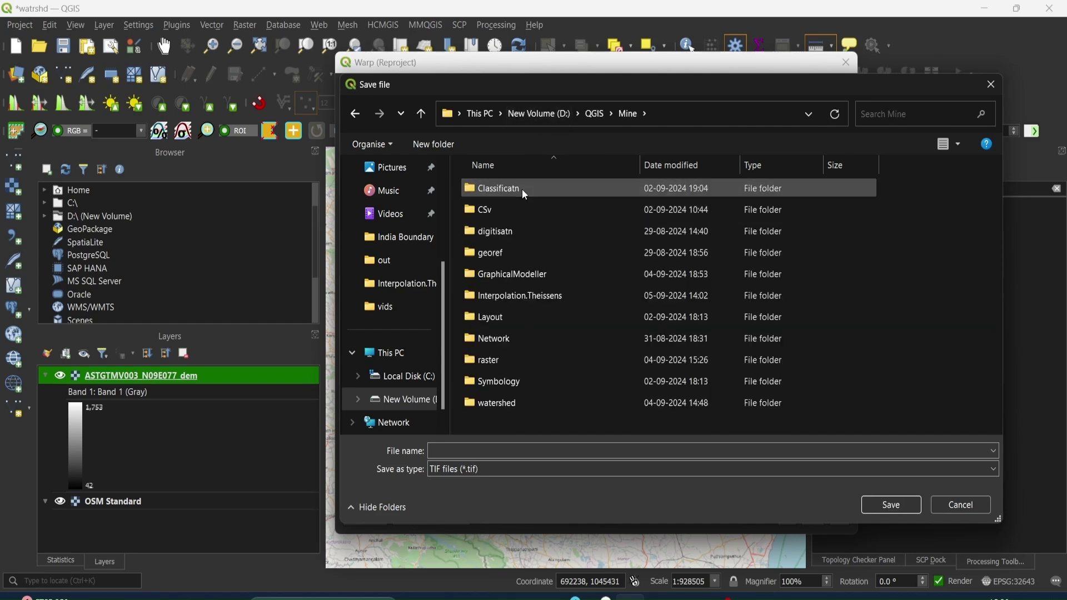
double_click(511, 401)
left_click(512, 191)
double_click(512, 191)
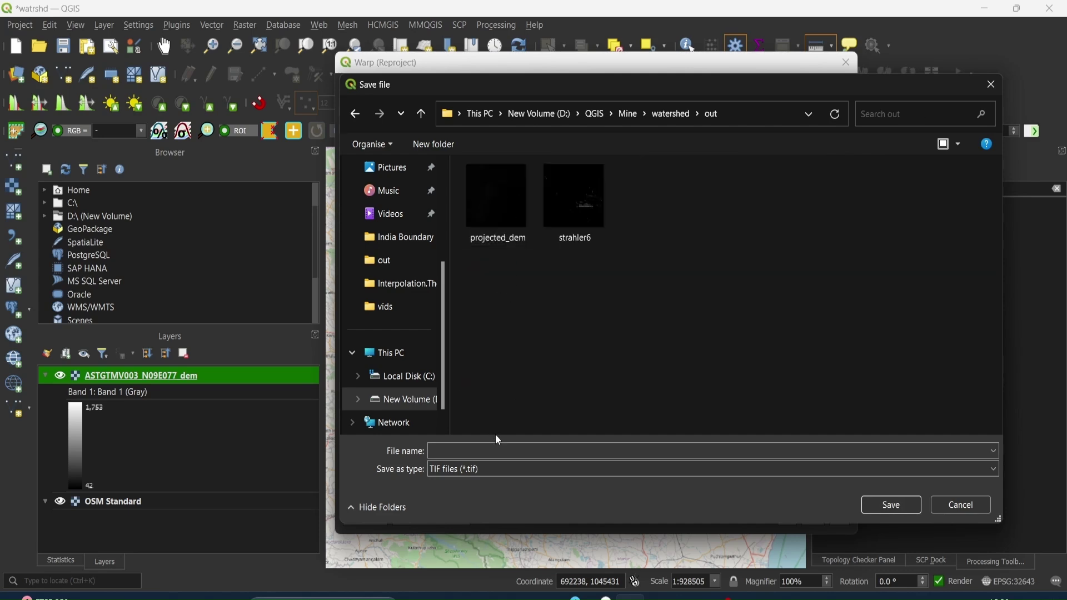
Name the output DEM_Project, run the reprojection, and close the finished dialog
left_click(493, 453)
type("DEM_")
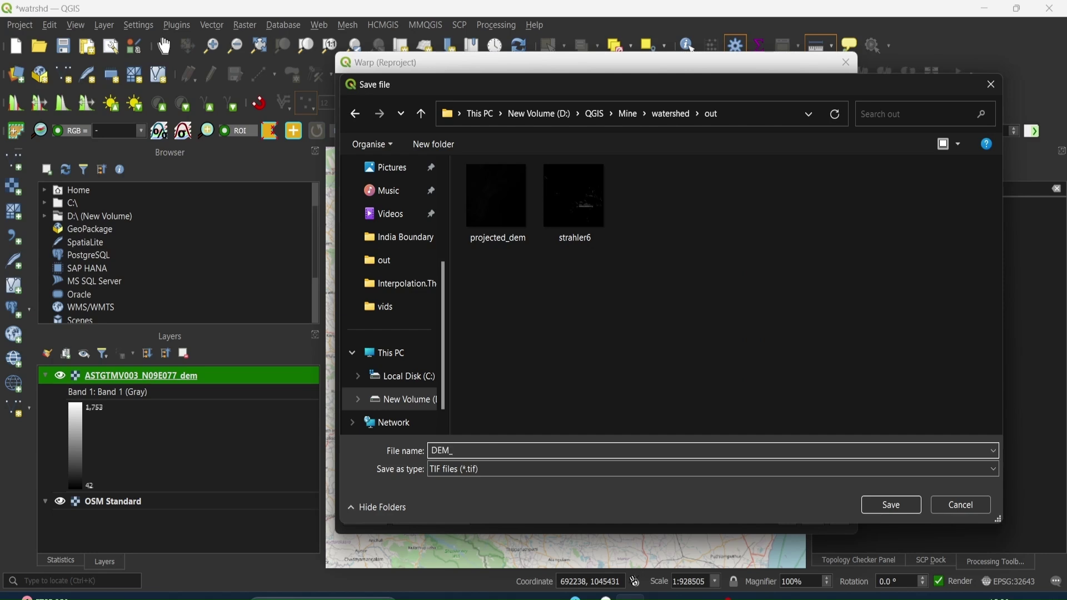
type("PR")
key("BackSpace")
type("roject")
left_click(872, 511)
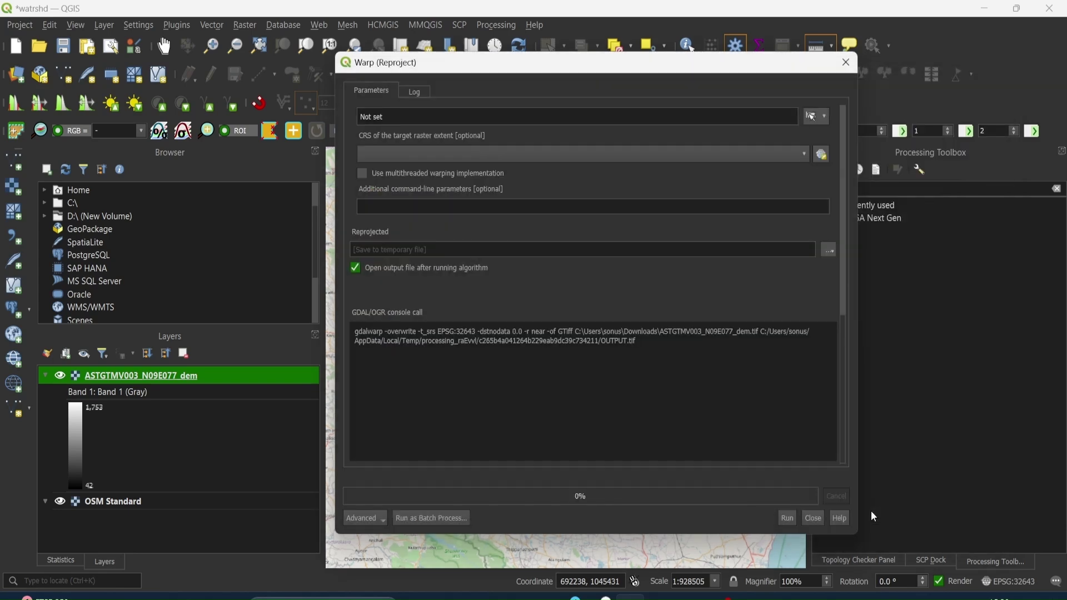
left_click(790, 519)
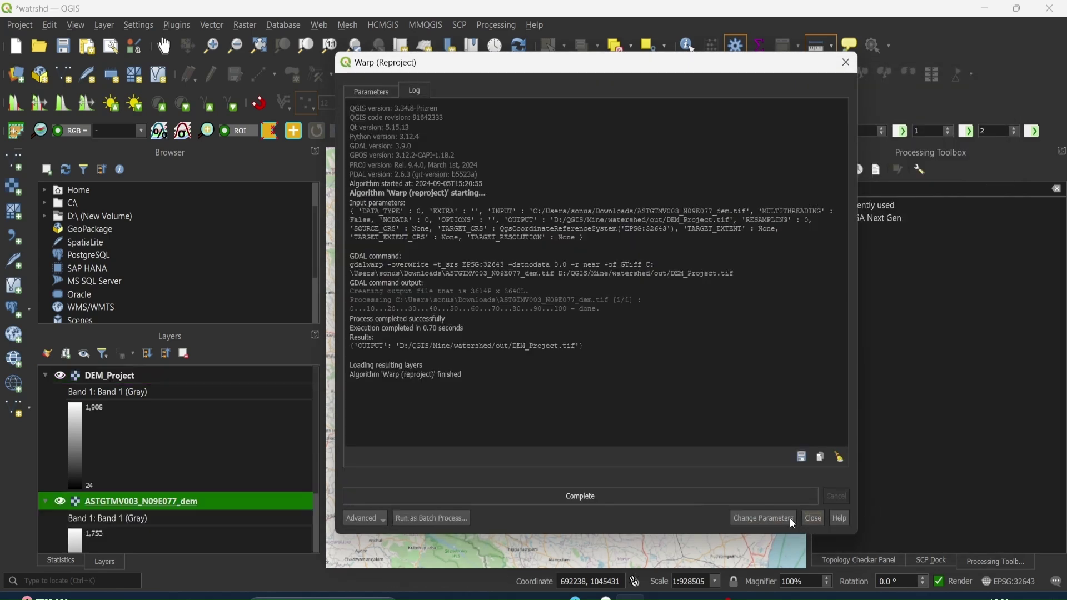
left_click(813, 521)
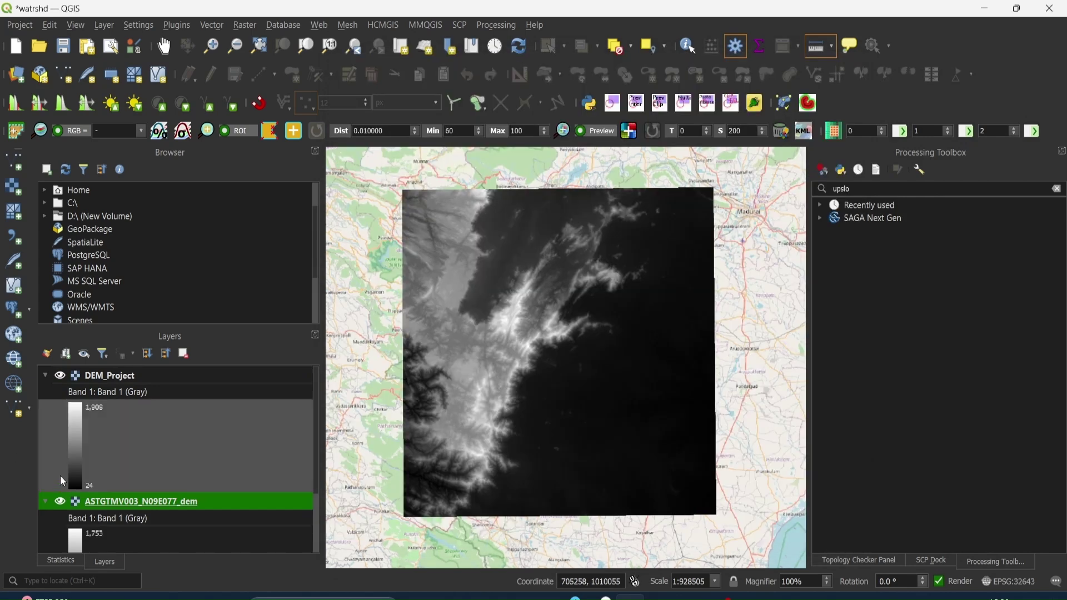
Hide and collapse the original ASTGTMV003_N09E077_dem layer
left_click(59, 502)
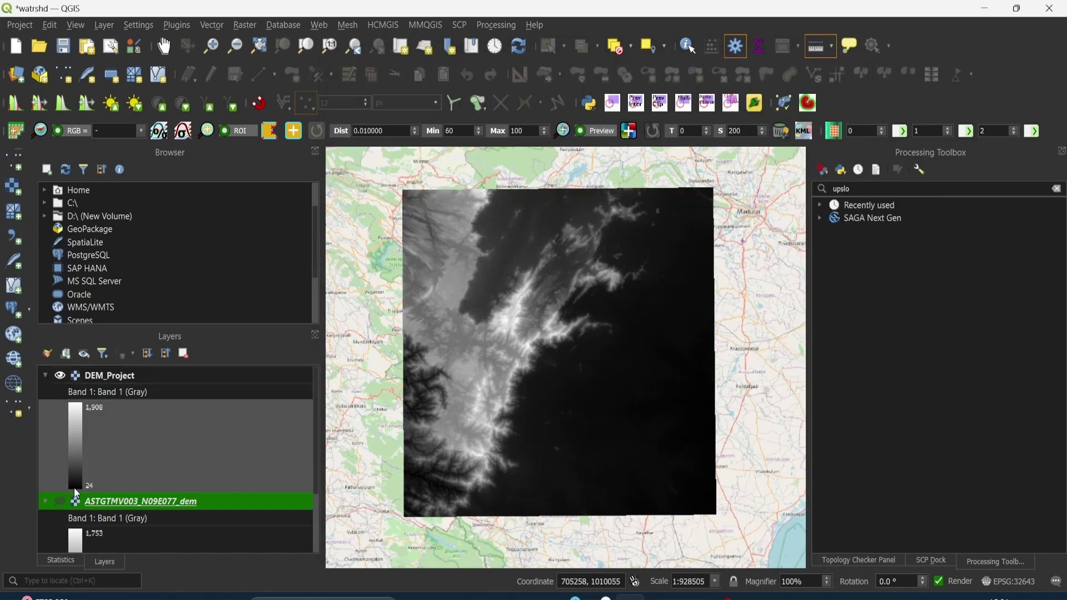
scroll(89, 461, "down", 2)
scroll(106, 450, "up", 2)
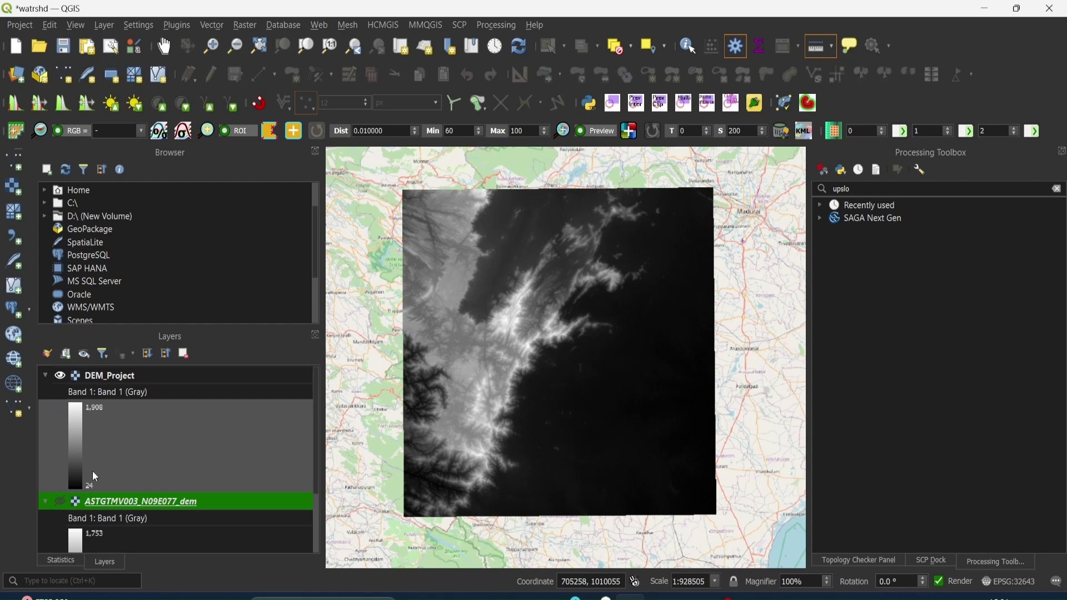
left_click(44, 504)
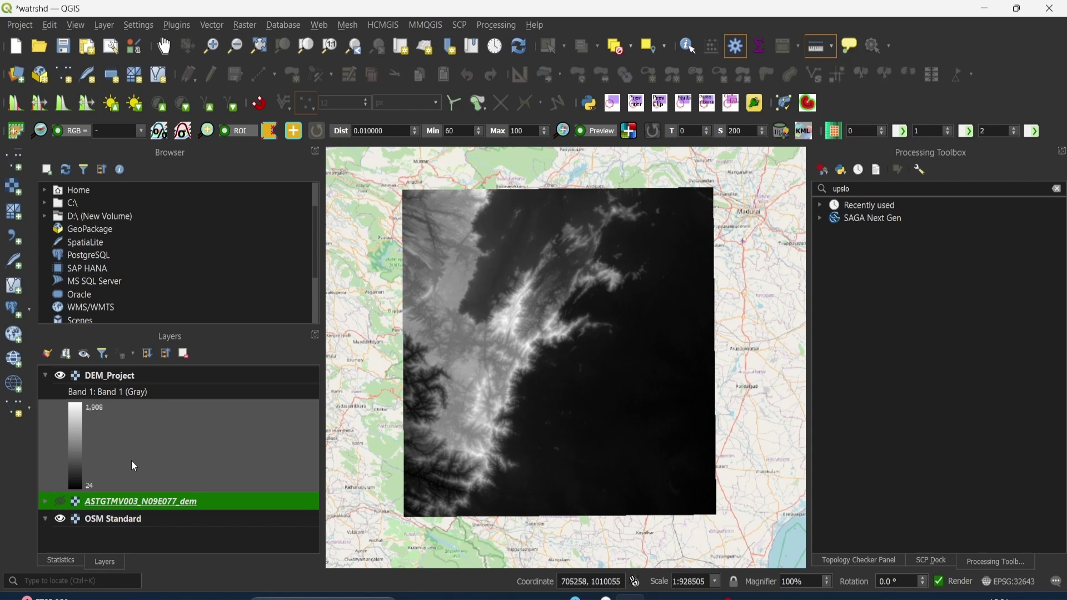
Search the Processing Toolbox for 'fill sinks' and select Fill sinks (wang & liu)
left_click(1059, 190)
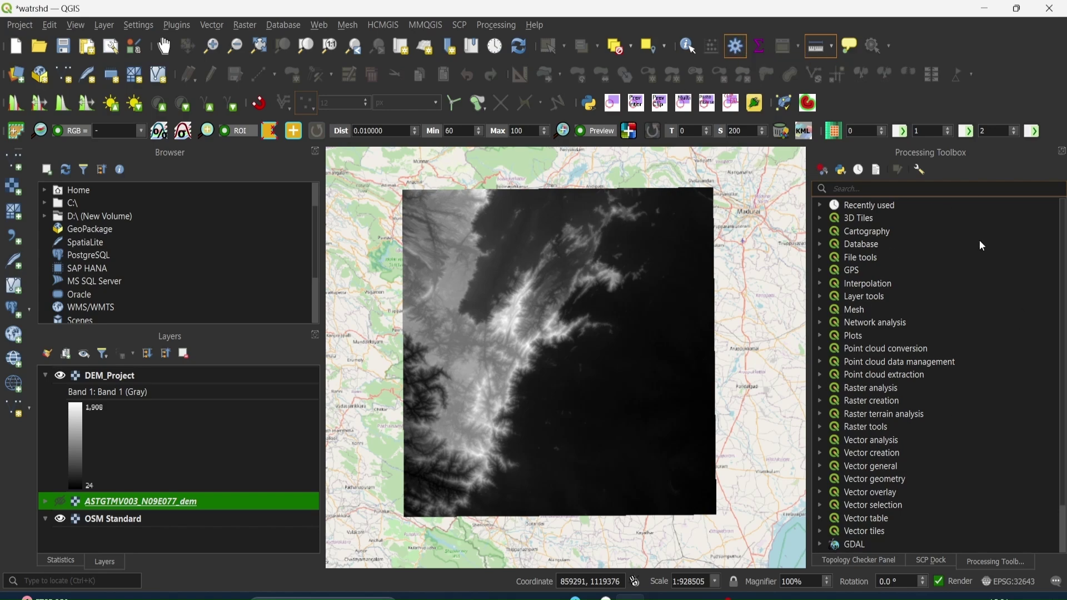
left_click(901, 190)
type("fi")
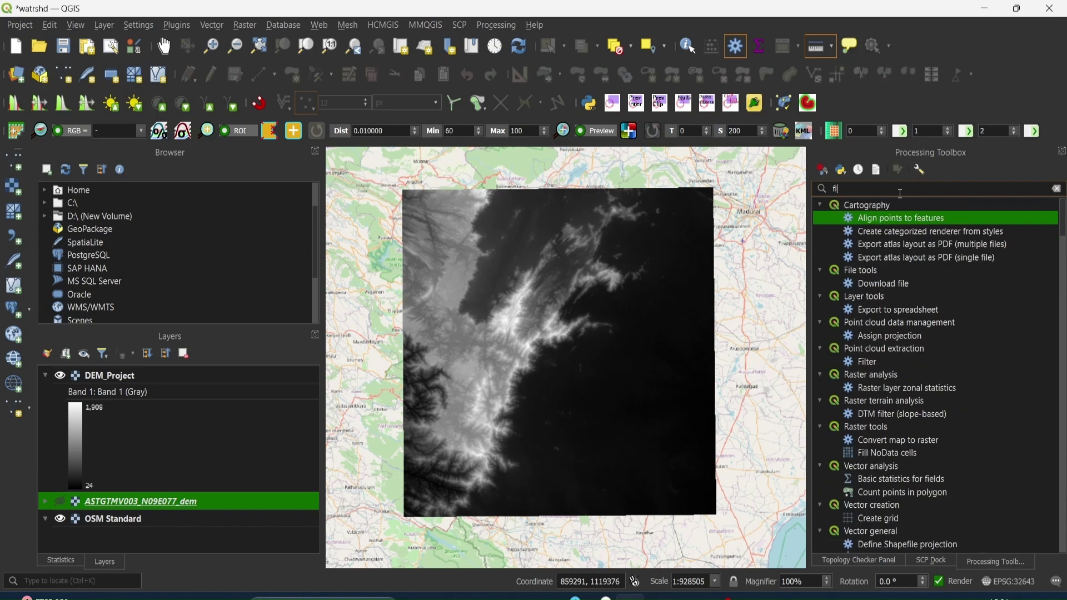
type("ll sinks")
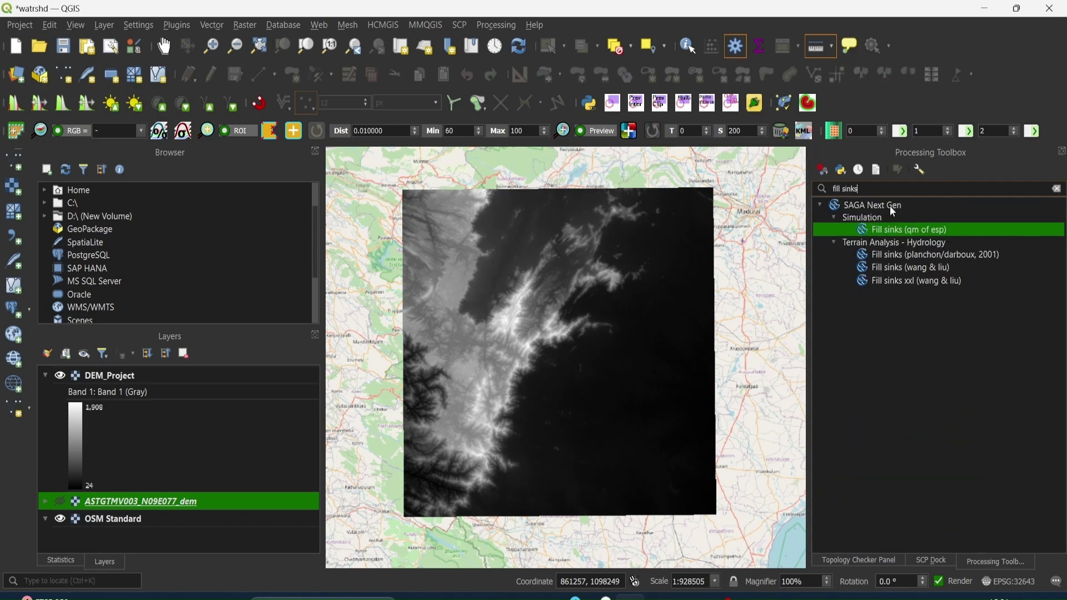
left_click(893, 270)
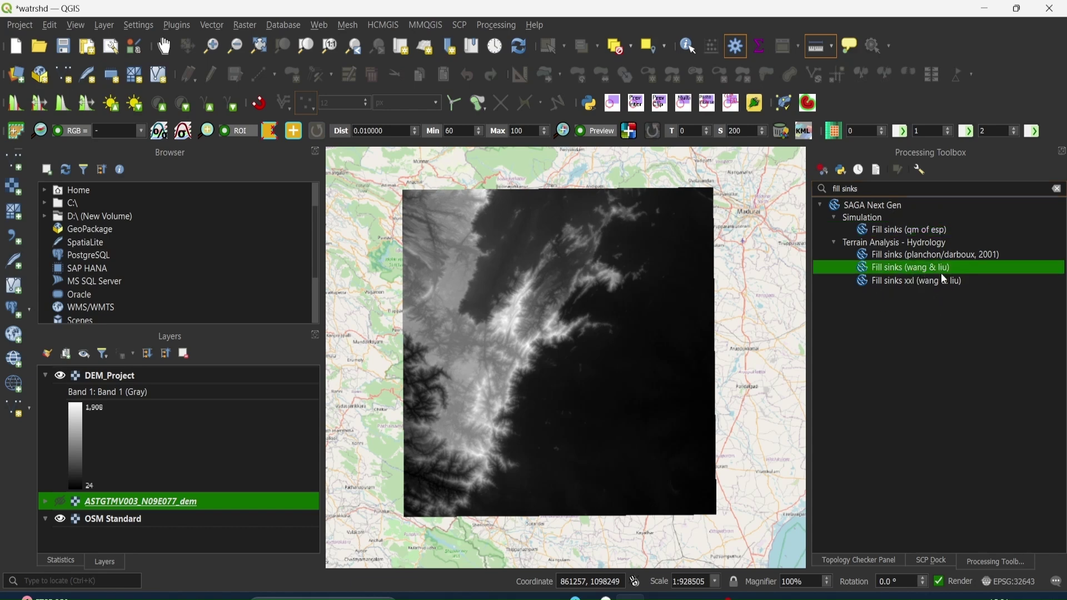
Use DEM_Project as the input DEM, not loading the Flow Directions and Watershed Basins outputs
double_click(889, 267)
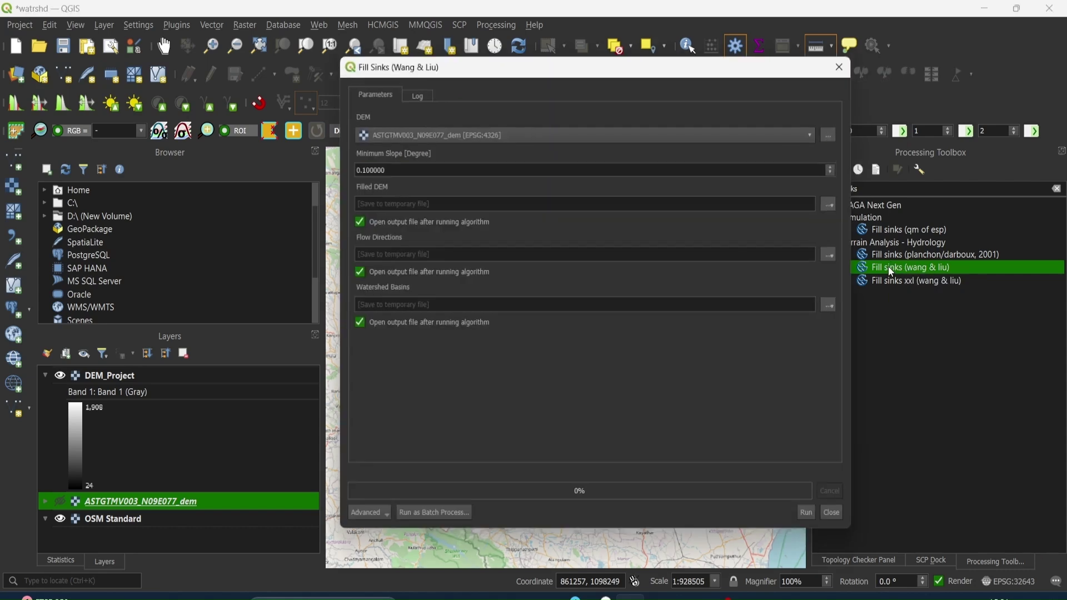
left_click(464, 142)
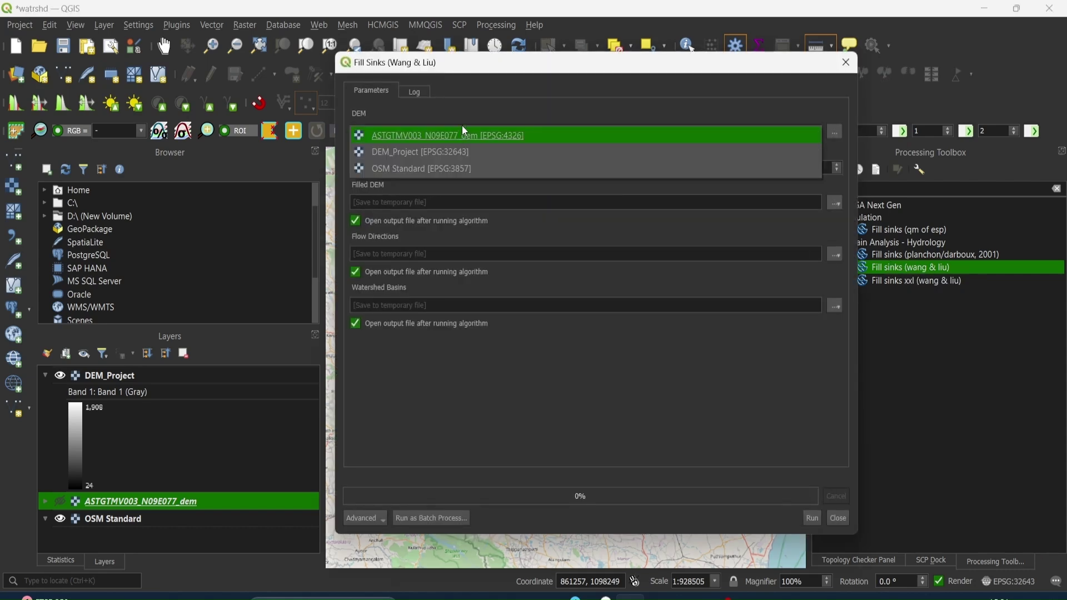
left_click(434, 152)
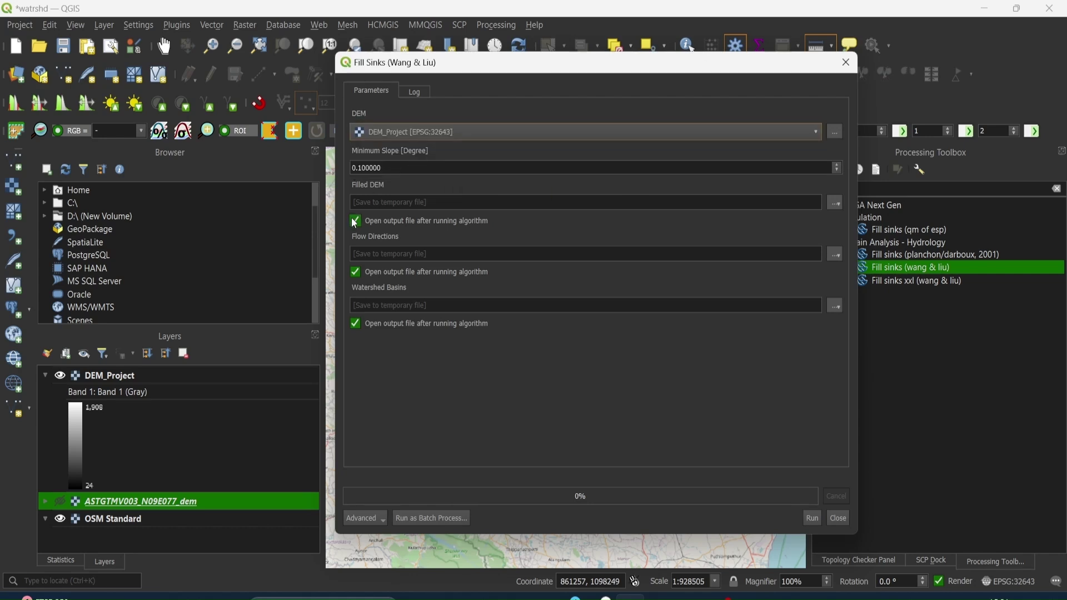
left_click(356, 273)
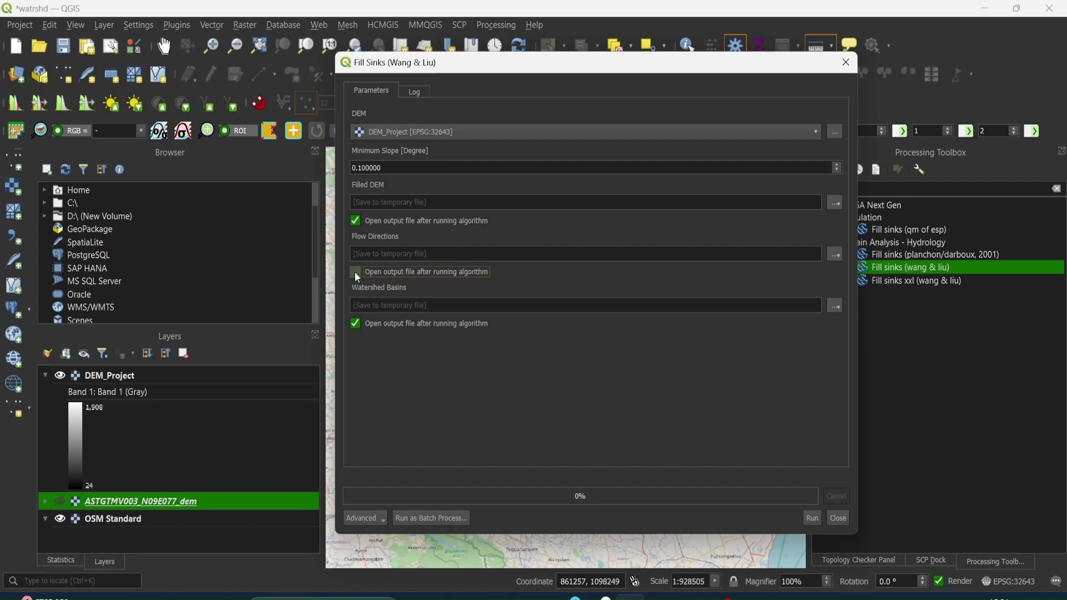
left_click(355, 324)
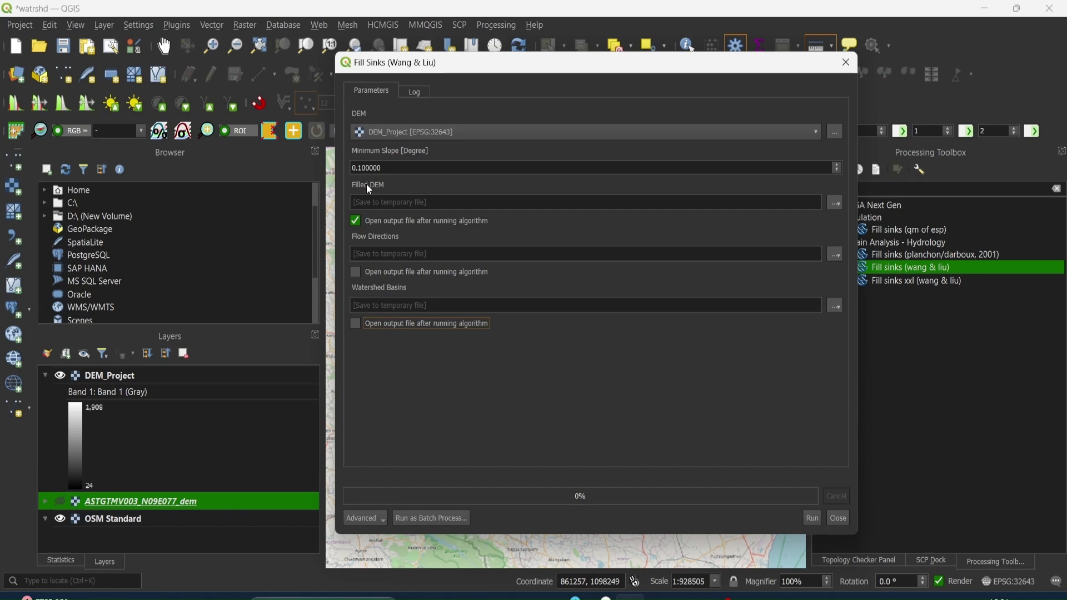
Save the Filled DEM output as filled_dem and run Fill sinks (wang & liu)
left_click(832, 204)
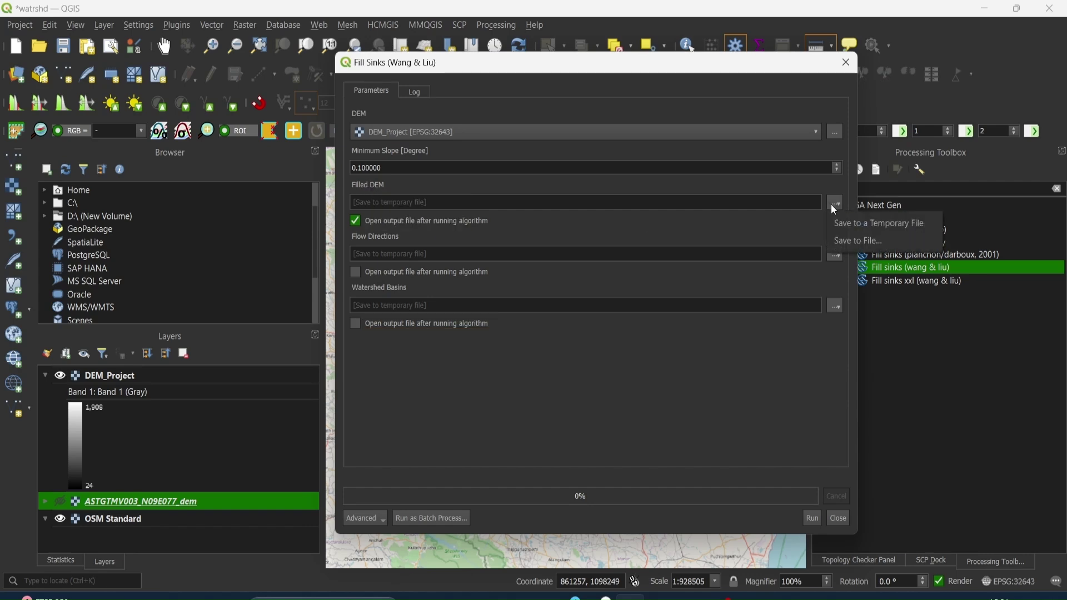
left_click(843, 242)
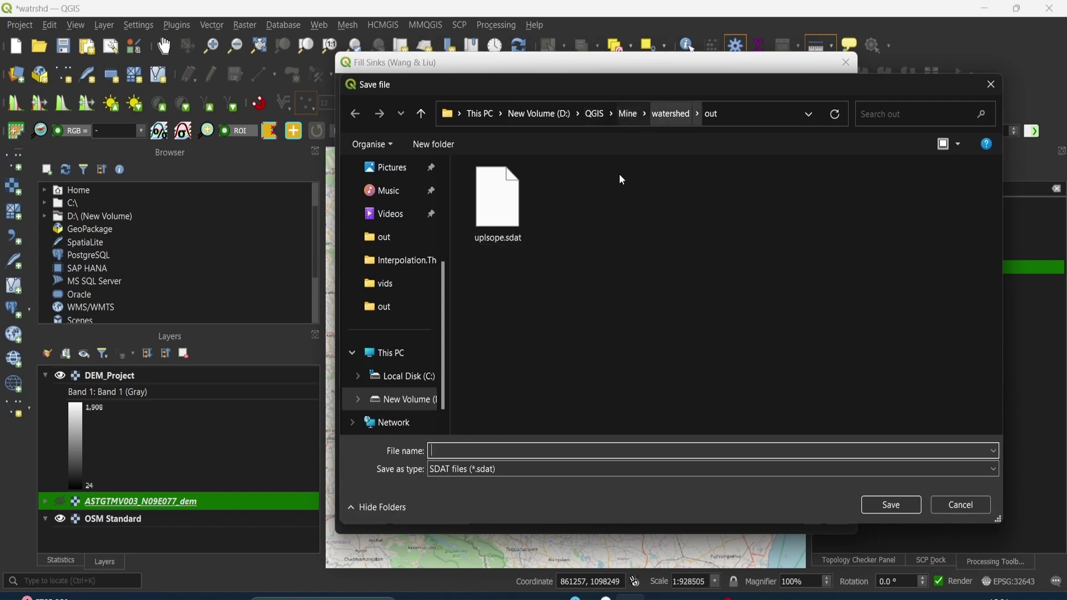
type("fill")
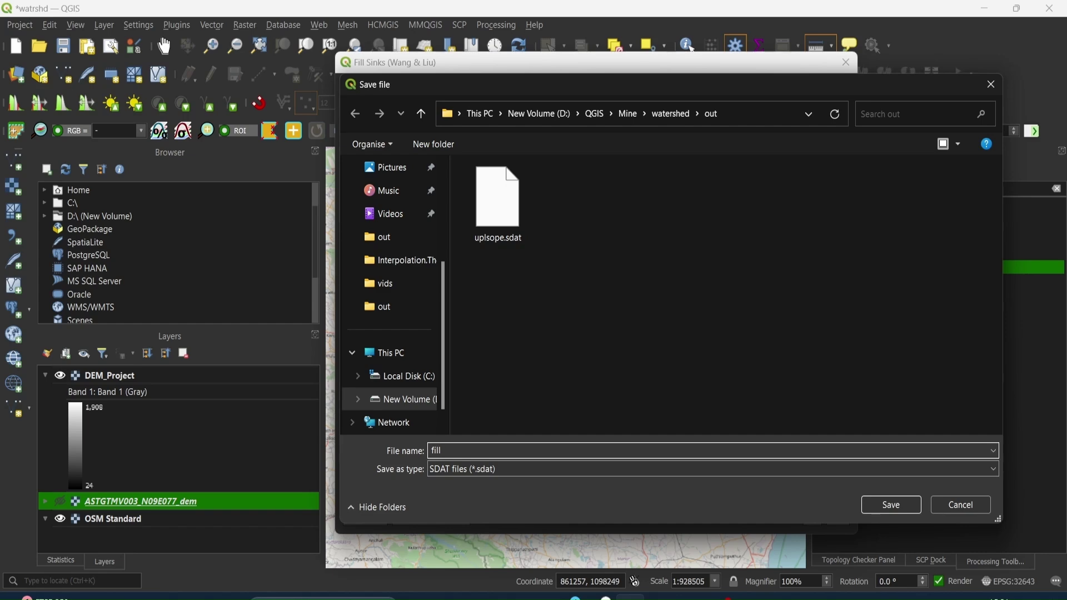
type("ed_")
type("dem")
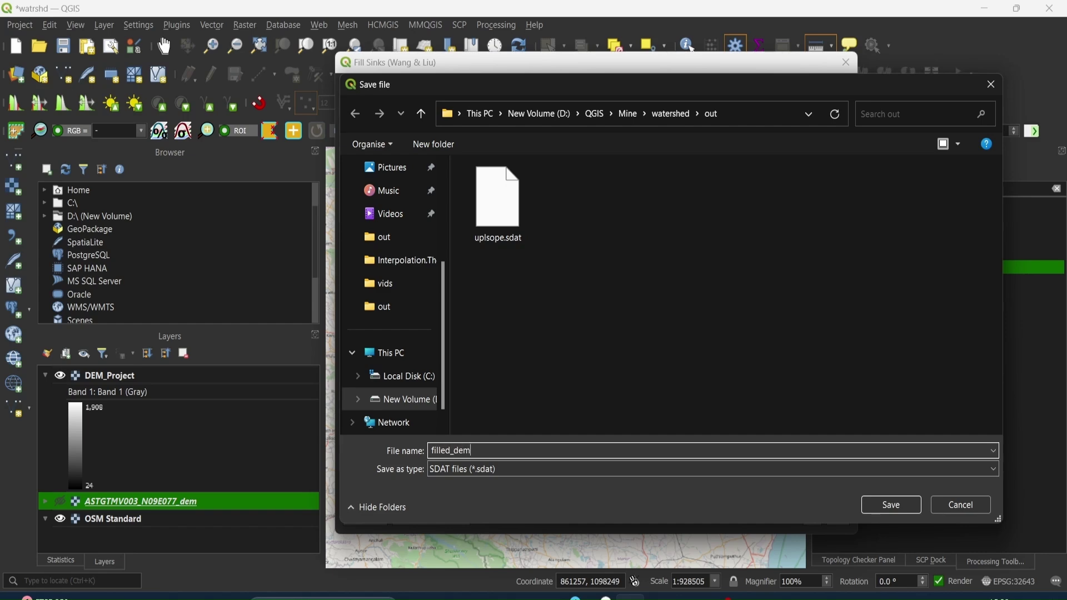
left_click(866, 508)
left_click(813, 519)
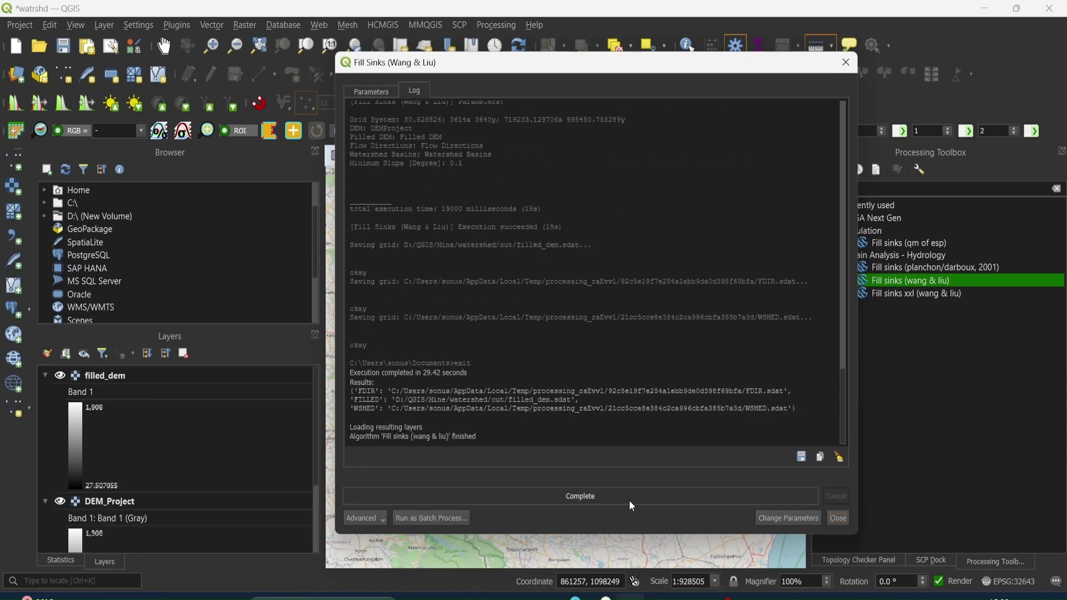
Close the finished Fill Sinks dialog and hide the DEM_Project layer
left_click(839, 519)
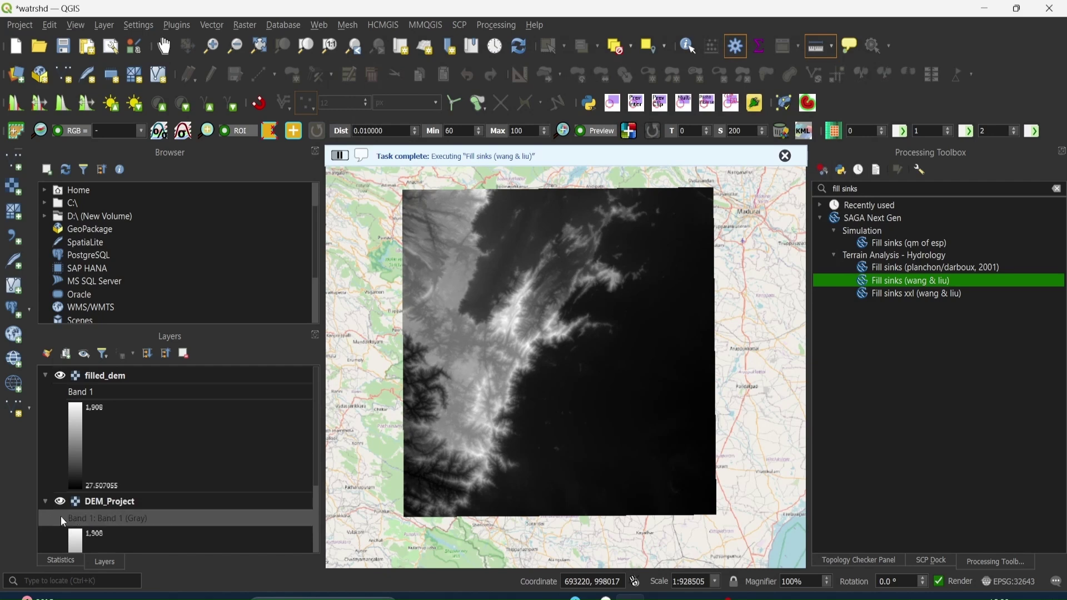
left_click(58, 502)
Collapse the DEM_Project legend and search the Processing Toolbox for 'strahl'
left_click(44, 502)
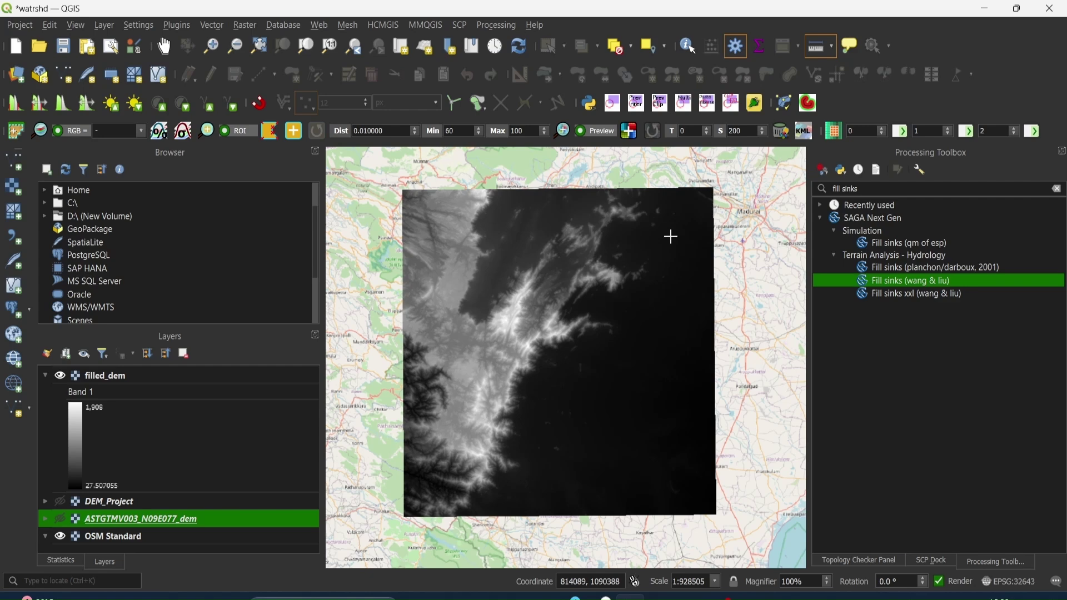
left_click(245, 25)
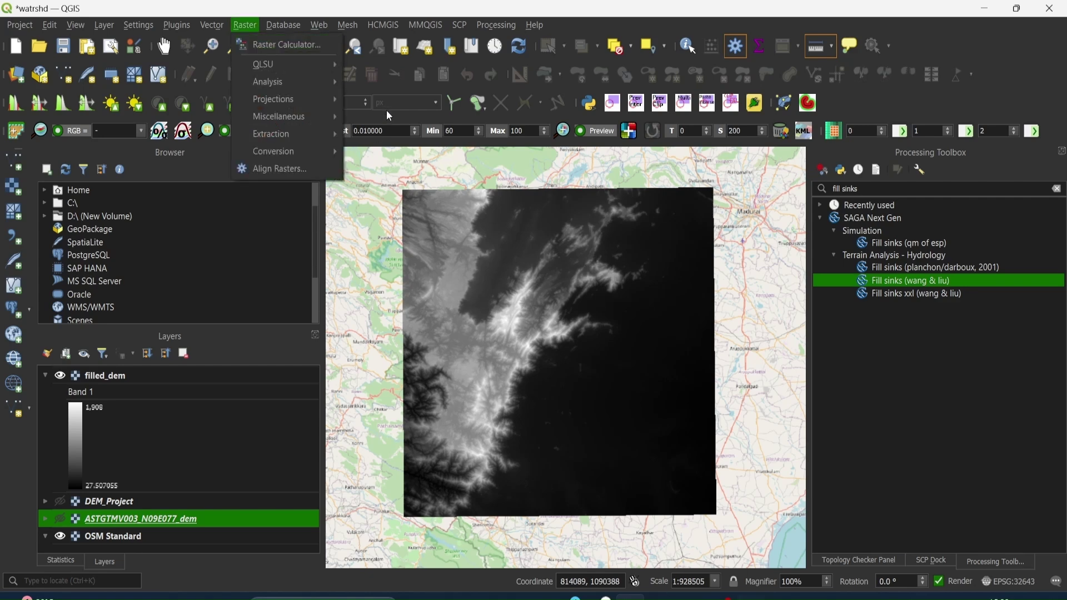
left_click(374, 129)
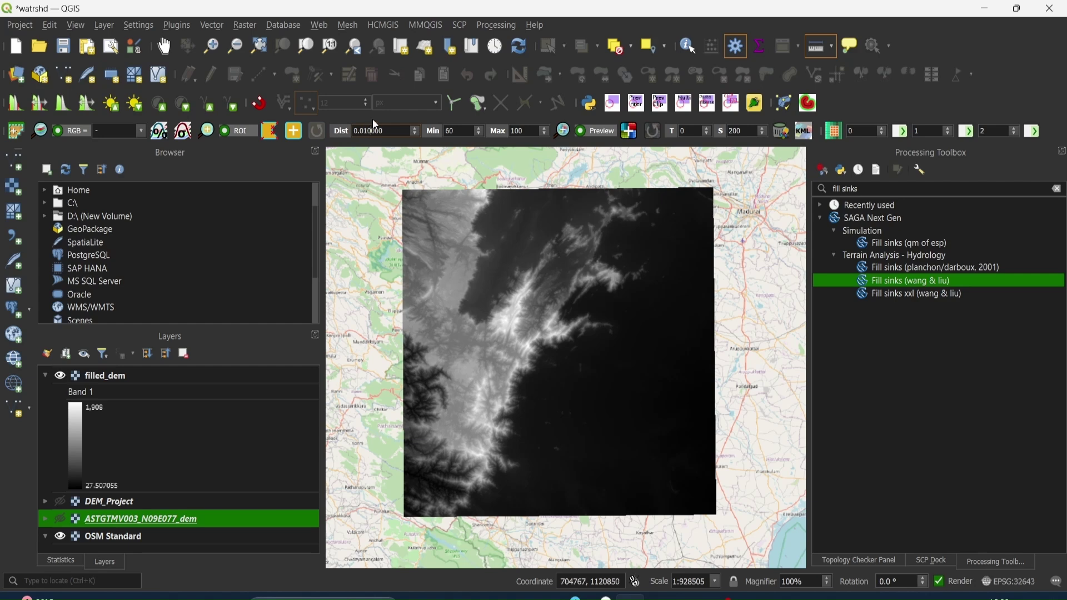
left_click(1060, 190)
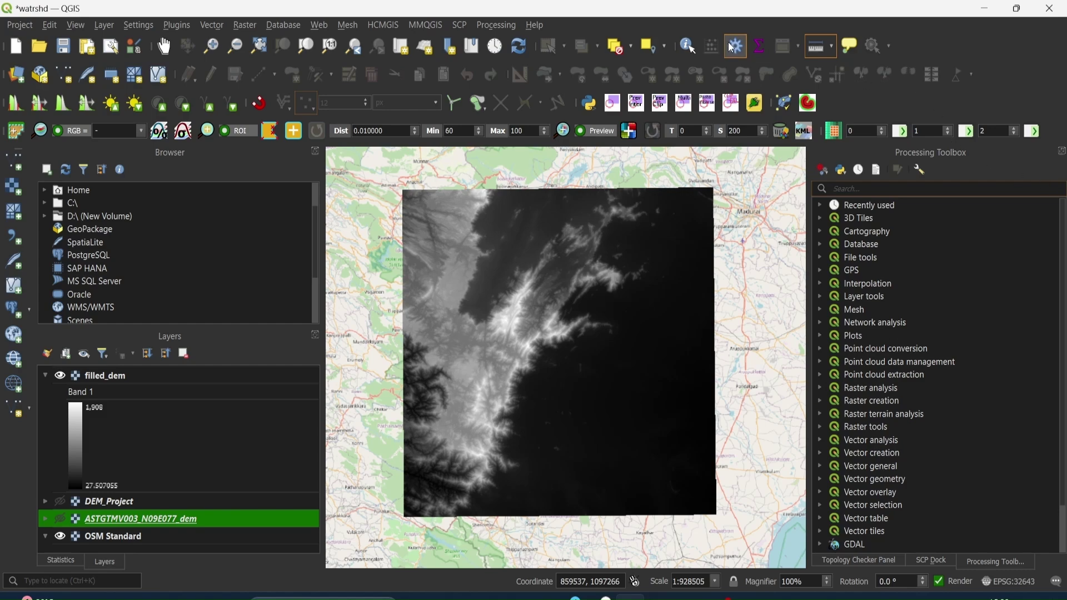
type("stra")
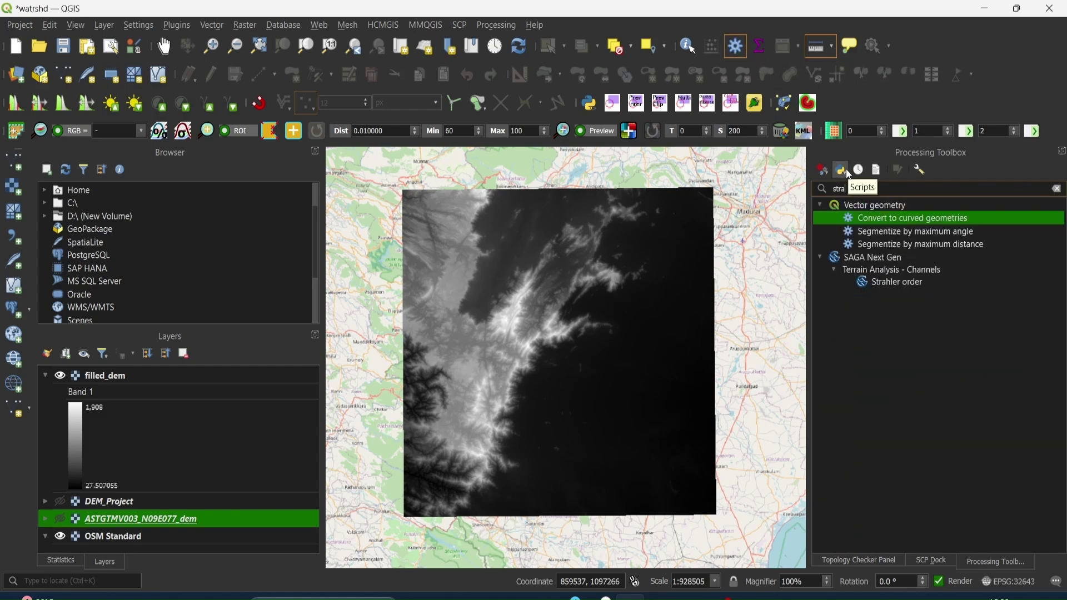
type("hl")
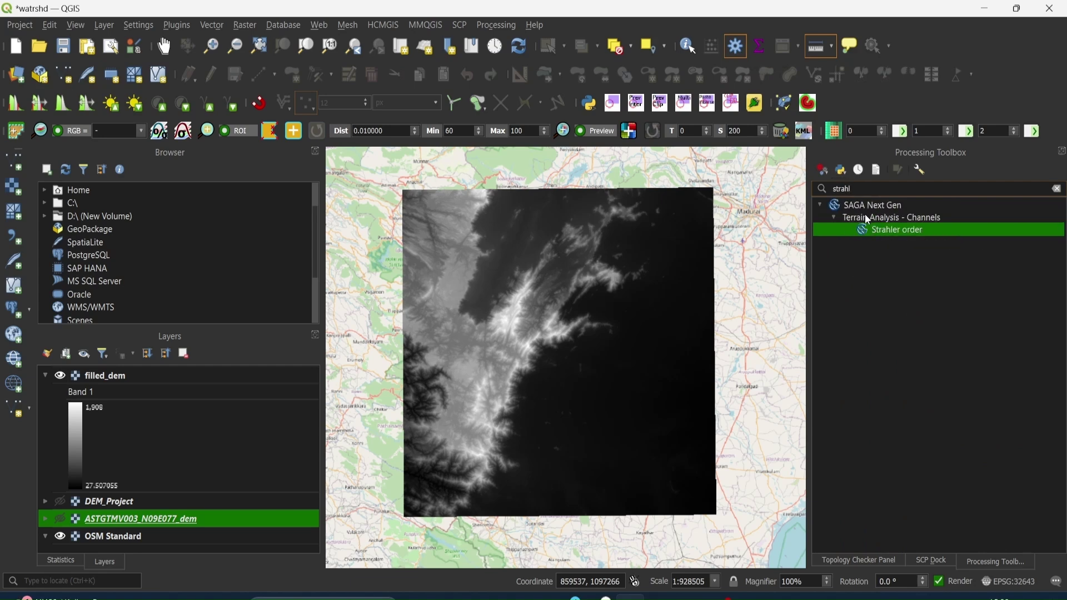
Run Strahler order with filled_dem as elevation, saving the output as StrahOrder
double_click(892, 230)
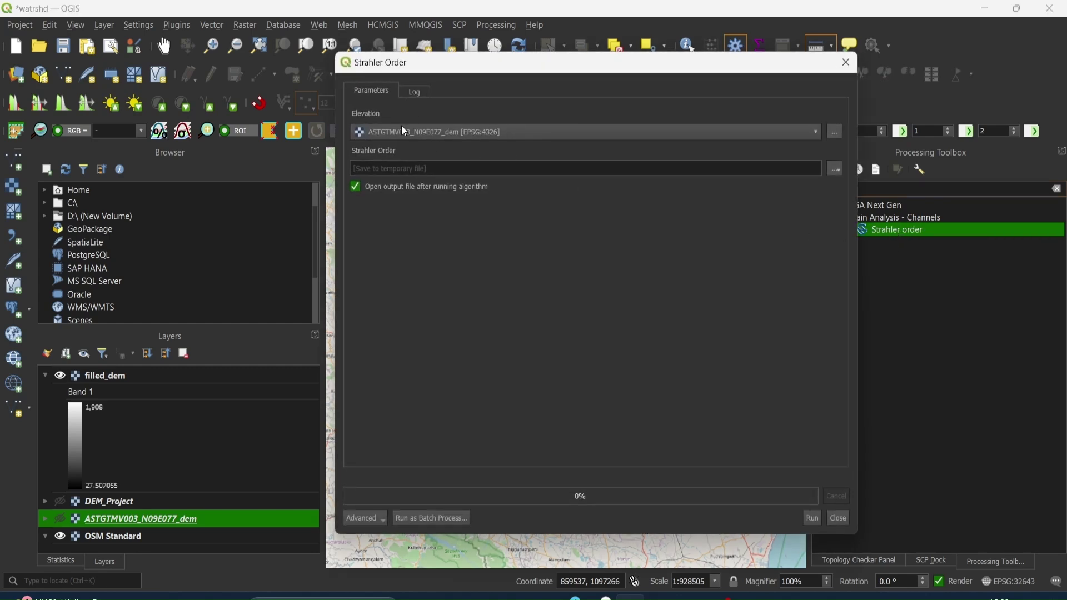
left_click(404, 131)
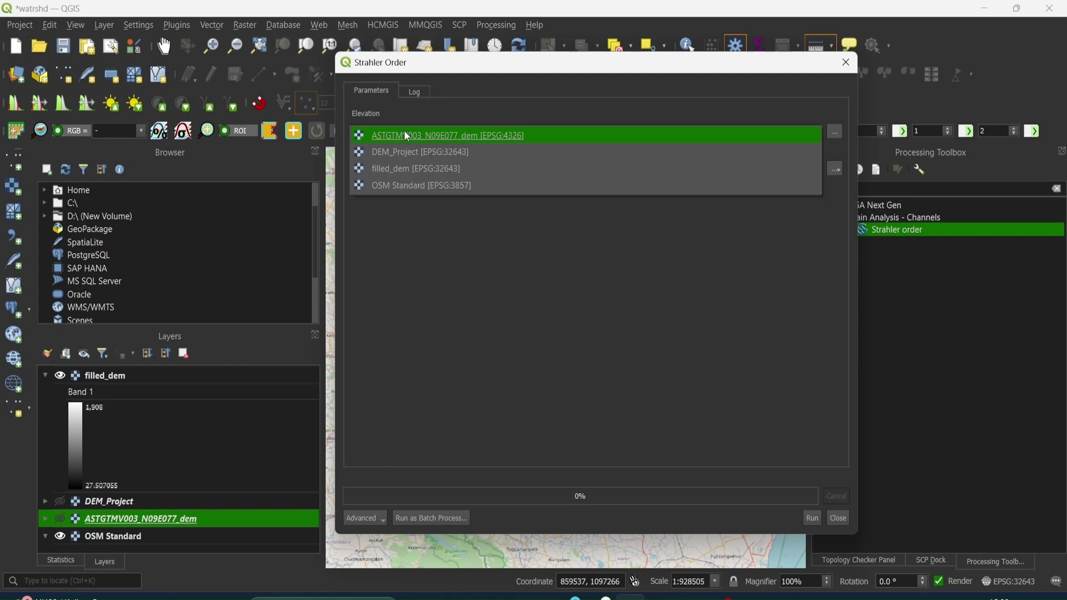
left_click(415, 169)
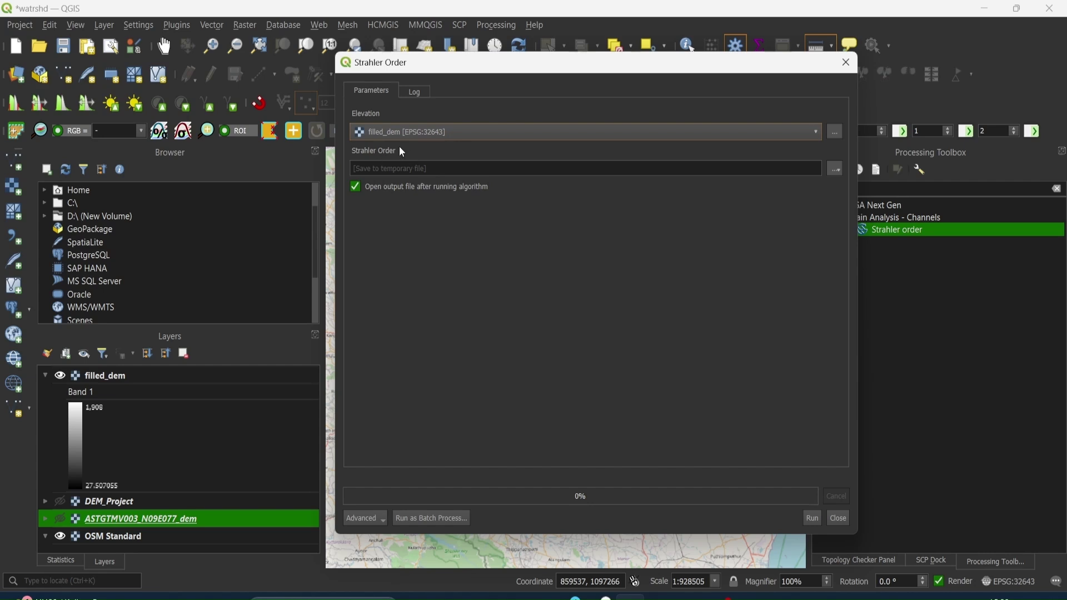
left_click(836, 169)
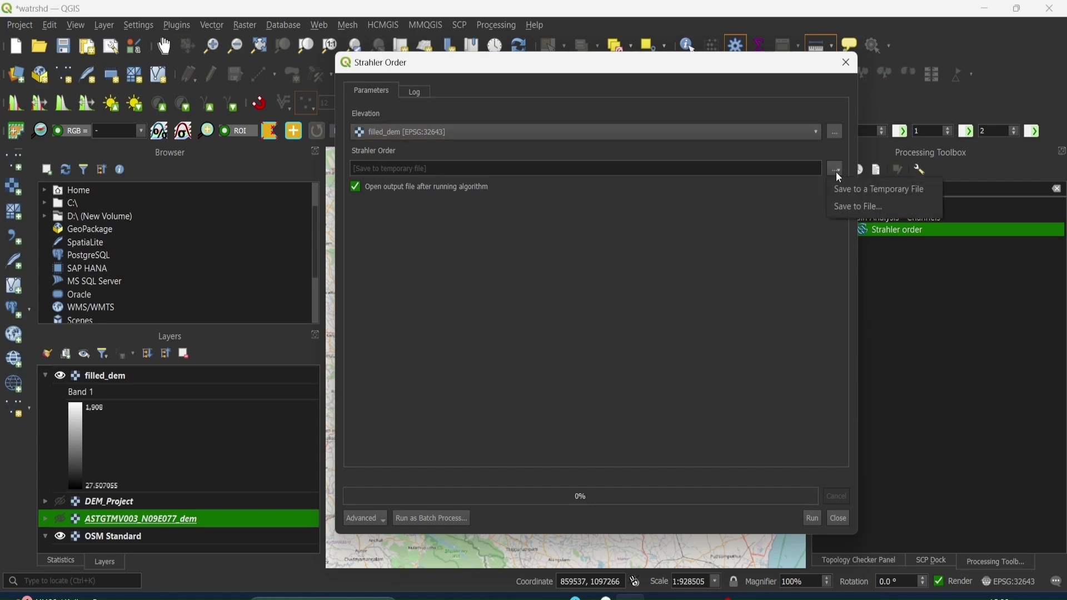
left_click(843, 202)
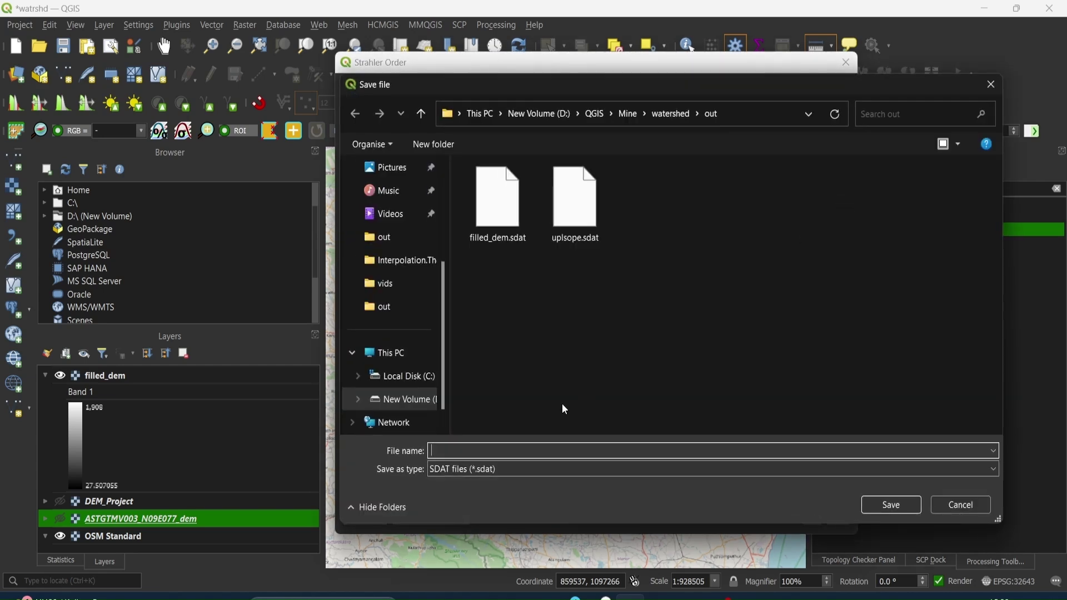
type("Strah")
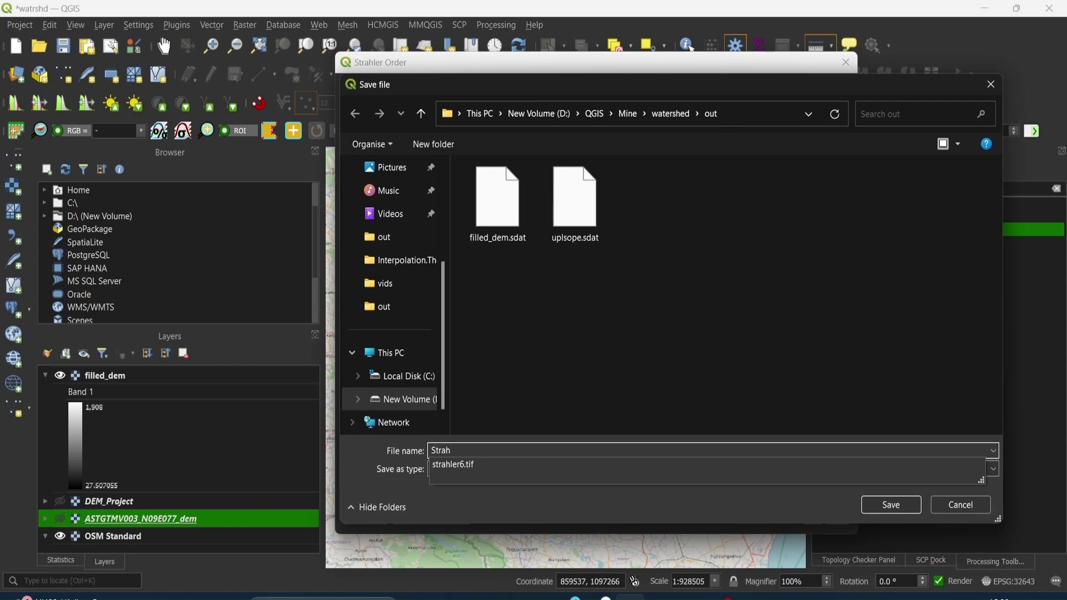
type("Order")
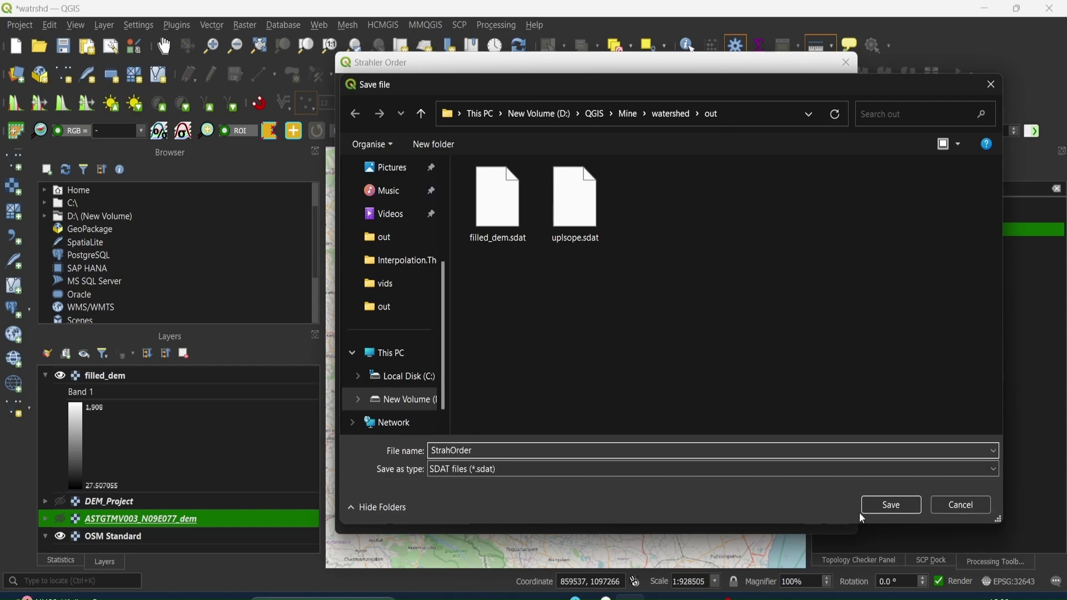
left_click(876, 508)
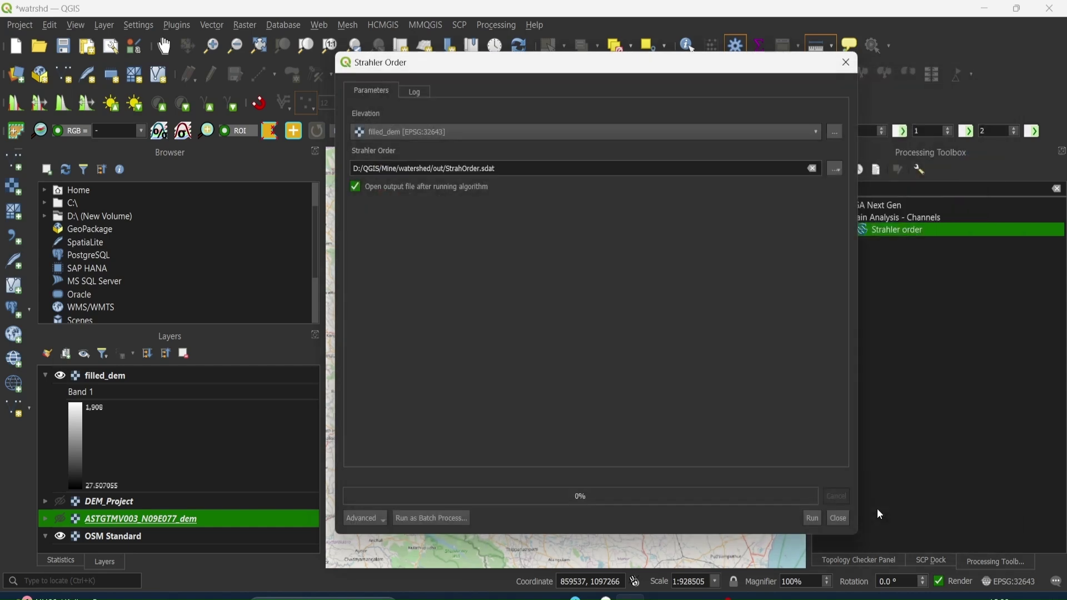
left_click(821, 515)
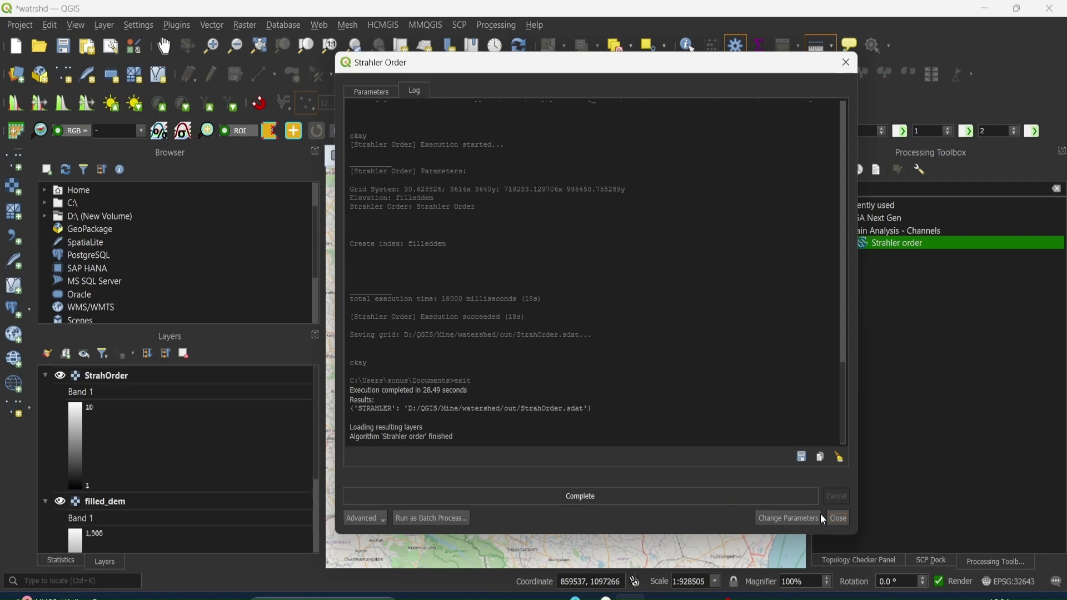
Close the Strahler Order dialog after the run completes
left_click(841, 518)
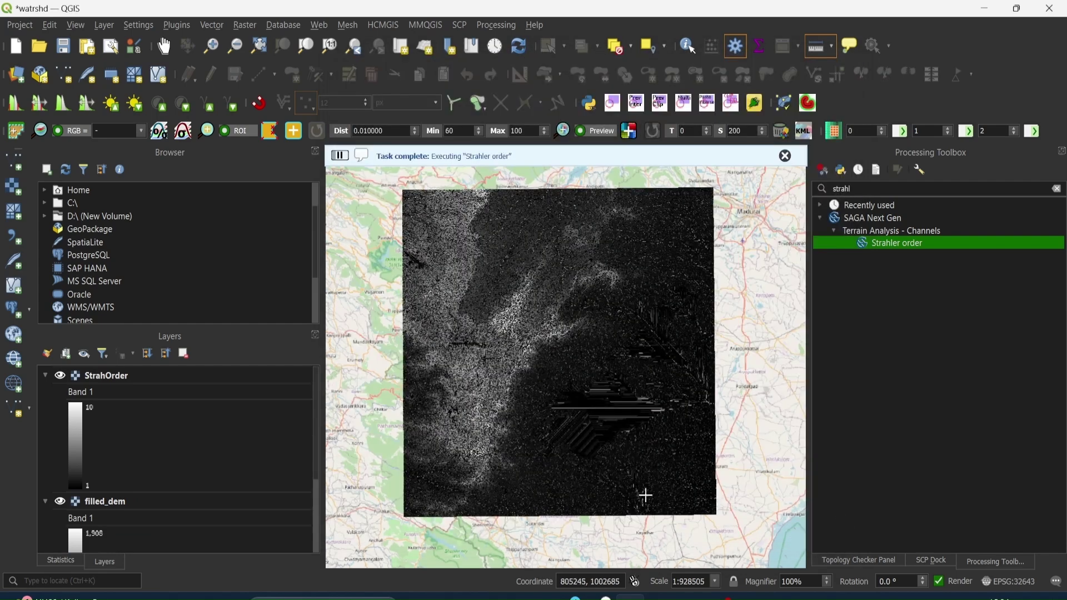
Hide filled_dem, then zoom in and back out to inspect the StrahOrder raster
left_click(59, 502)
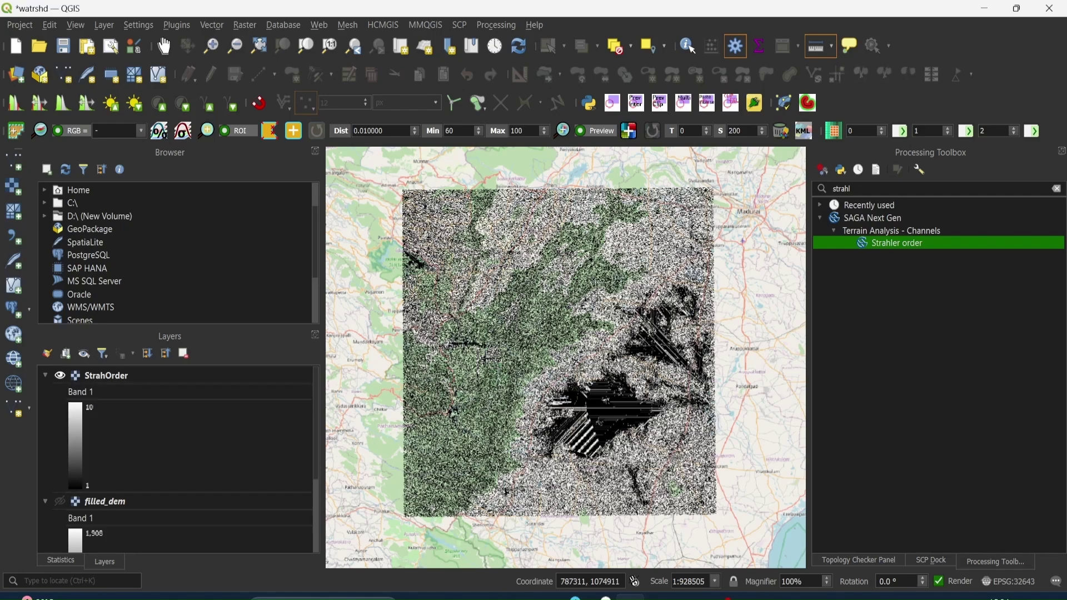
scroll(596, 281, "up", 3)
scroll(597, 282, "up", 2)
scroll(597, 282, "up", 1)
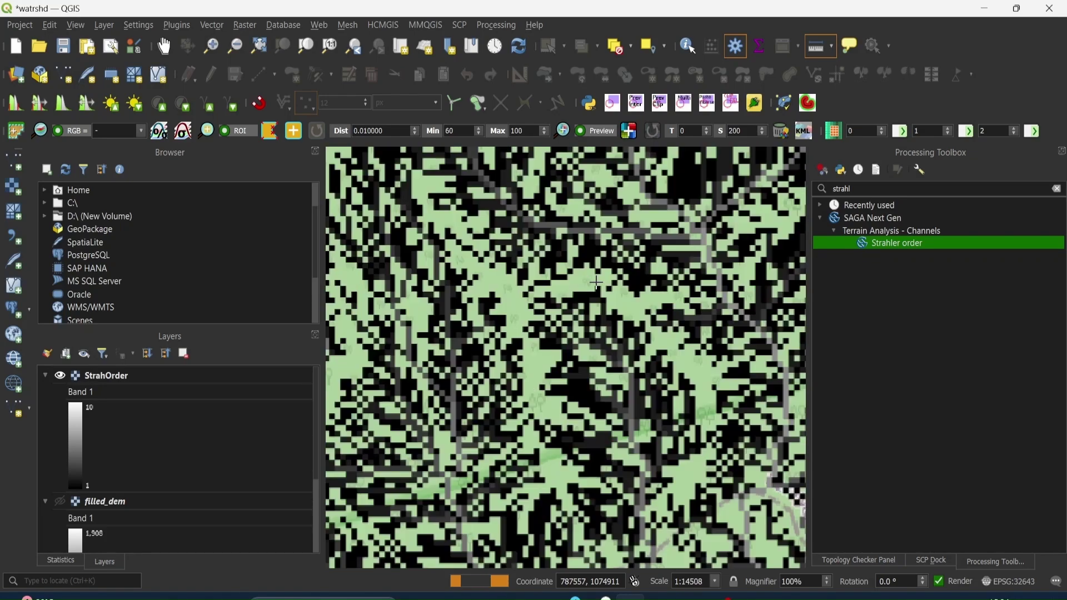
scroll(597, 282, "down", 5)
scroll(597, 282, "down", 2)
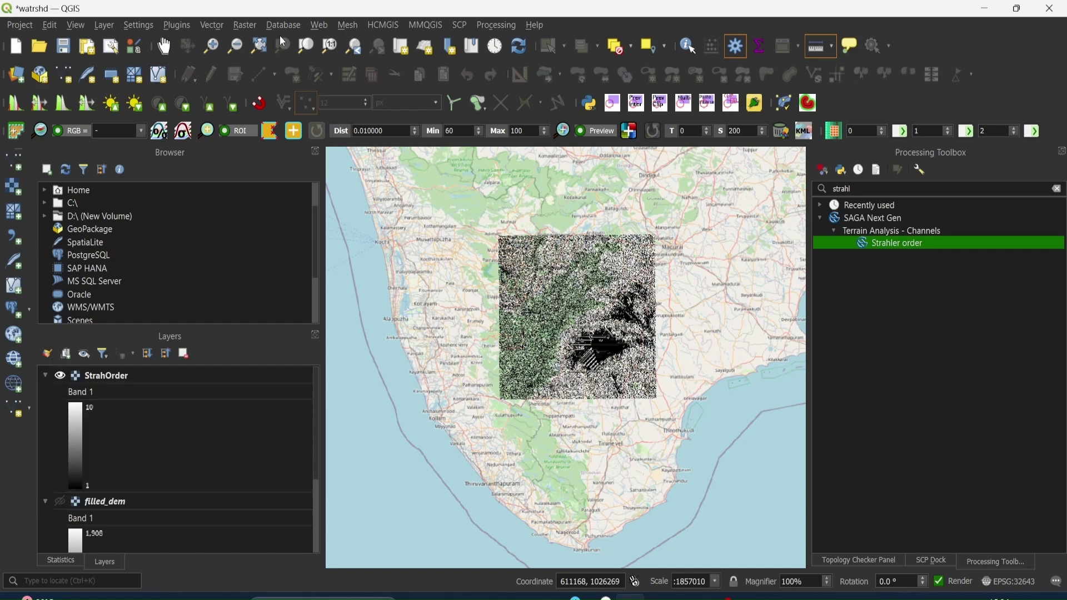
In the Raster Calculator, build the expression "StrahOrder@1" >= 5
left_click(245, 25)
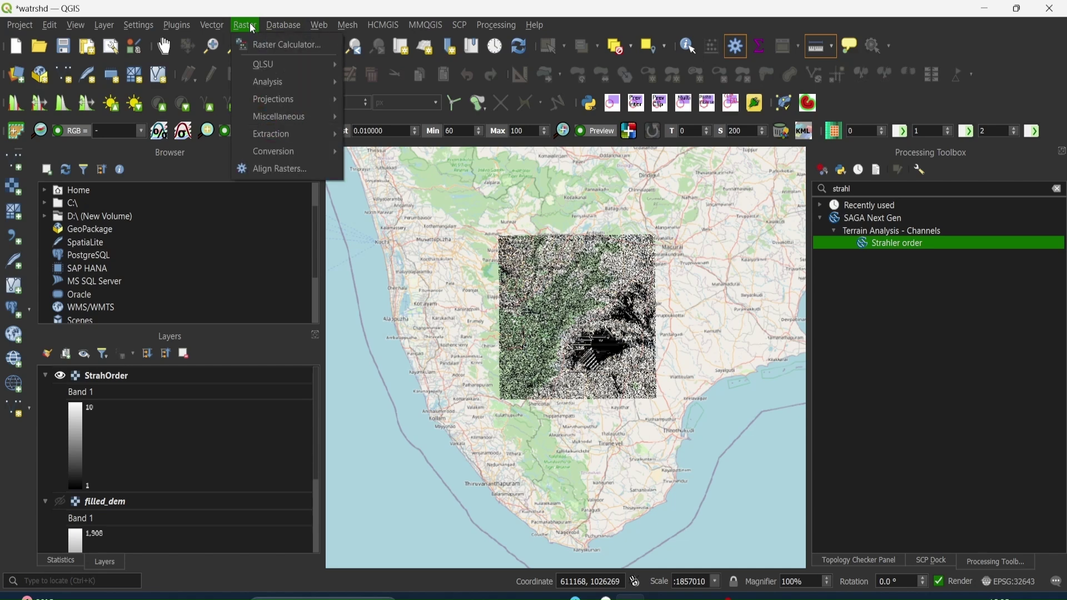
left_click(256, 40)
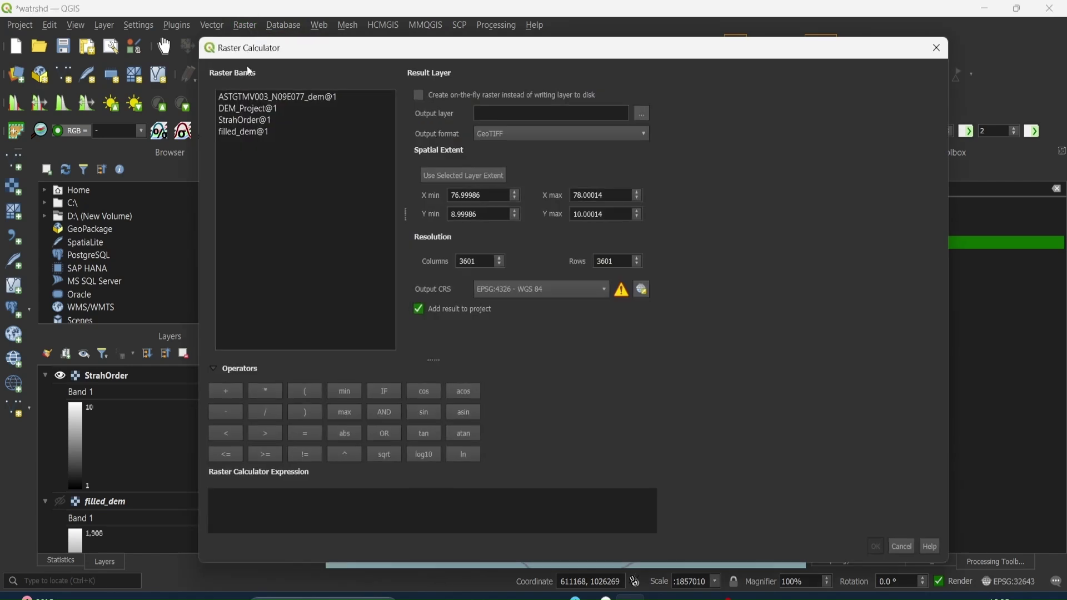
double_click(262, 121)
left_click(315, 506)
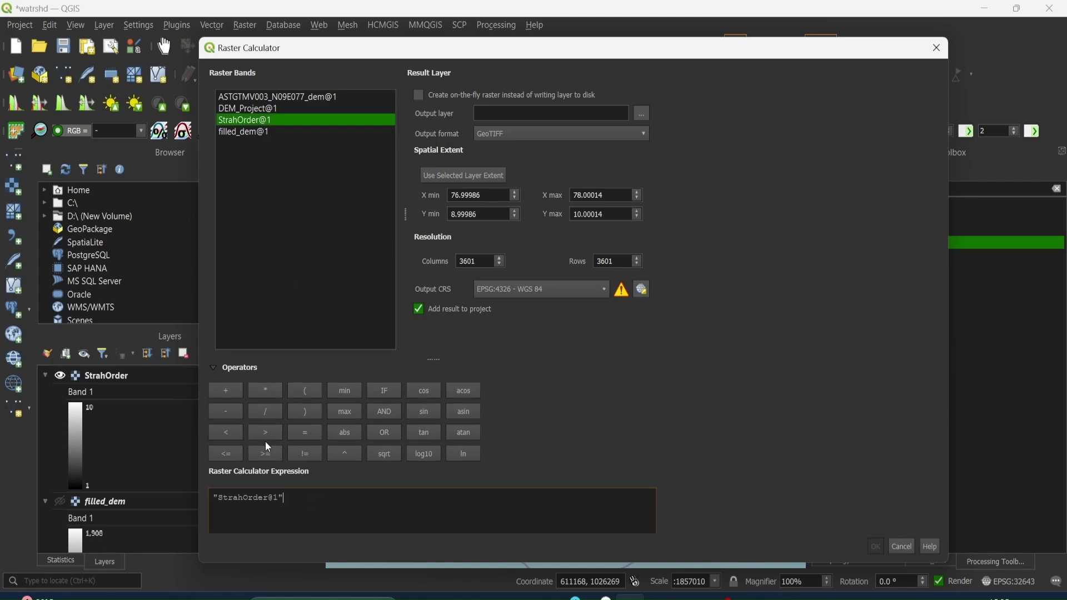
left_click(256, 457)
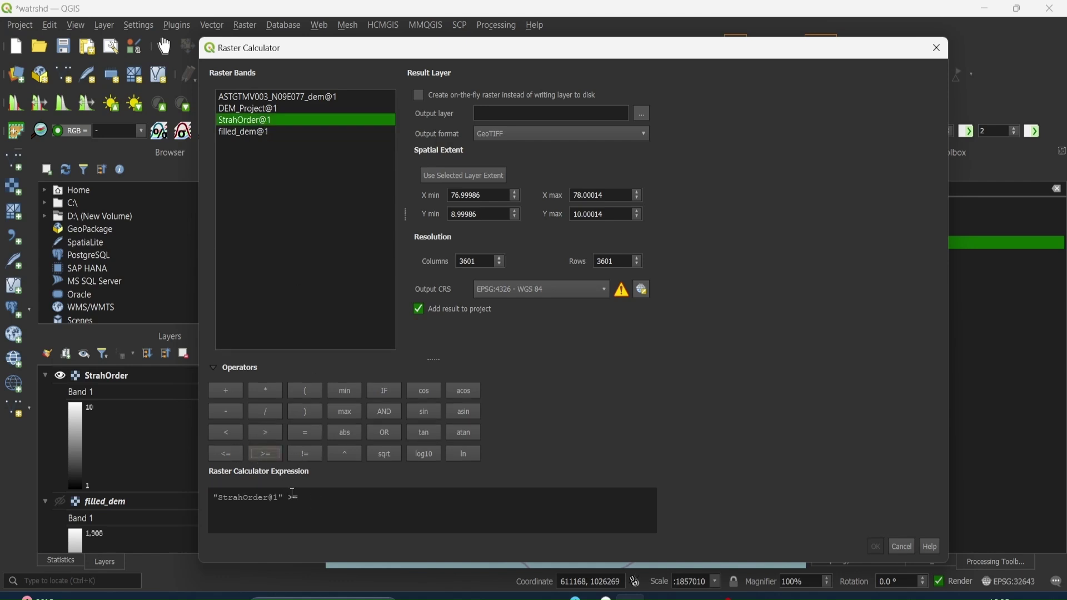
left_click(331, 502)
type("5")
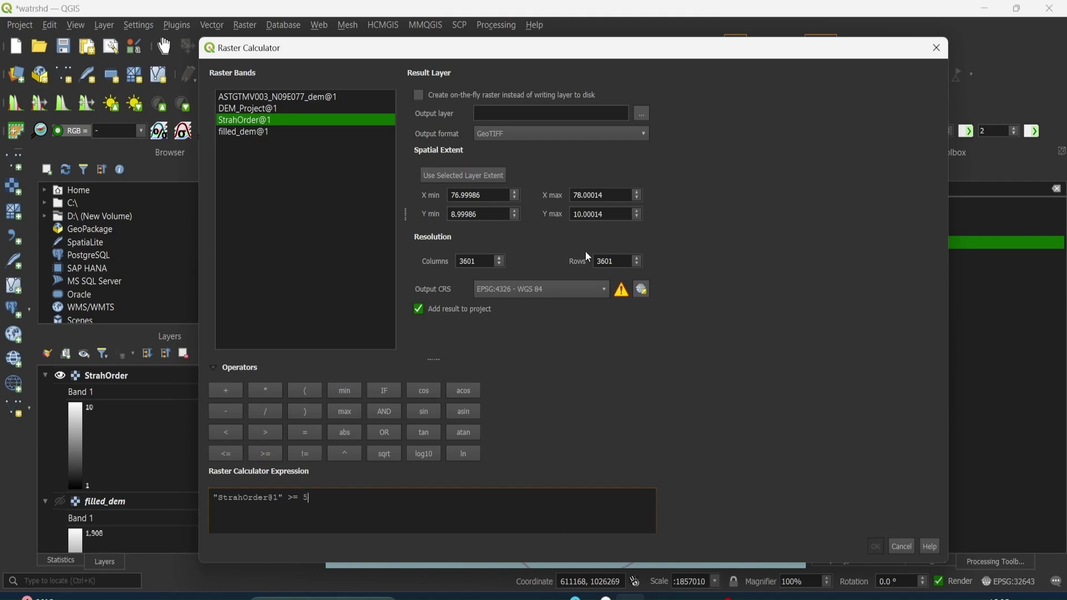
Set the output file to StrahFive in the Mine/watershed/watershed out folder
left_click(640, 114)
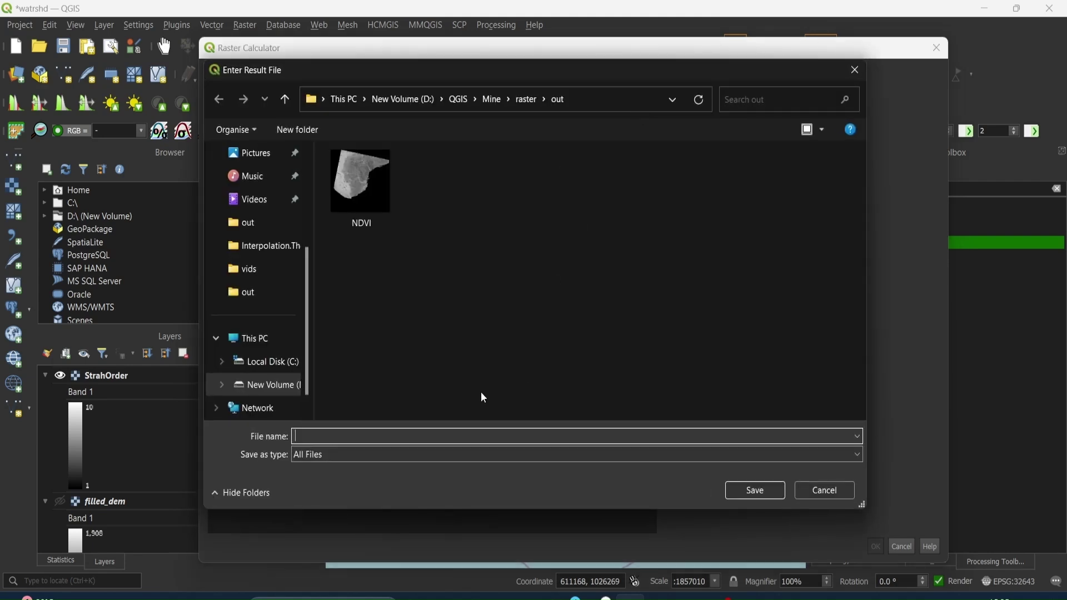
left_click(455, 99)
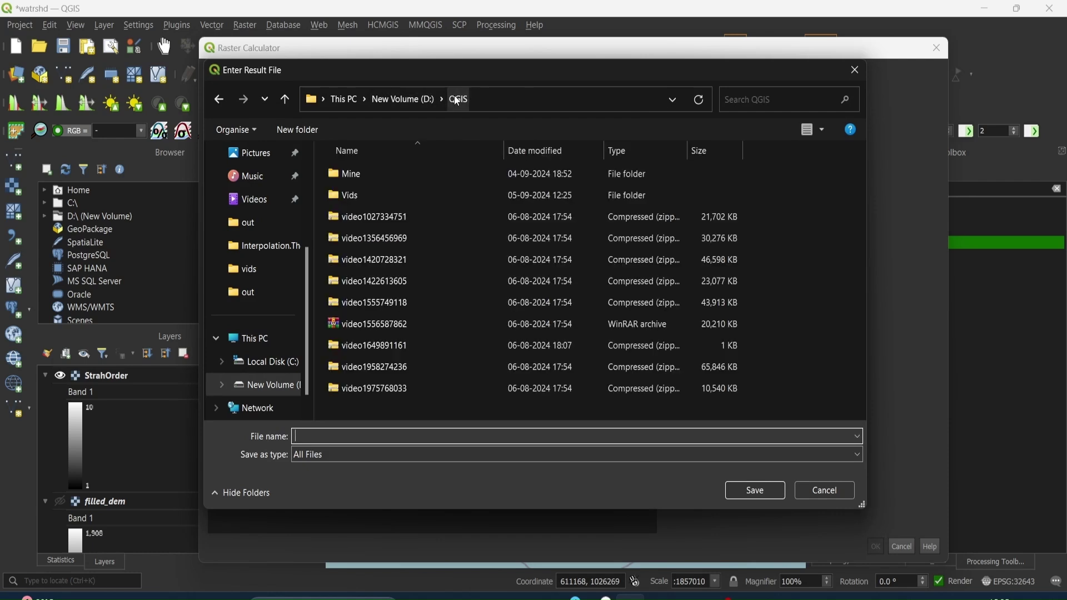
double_click(368, 173)
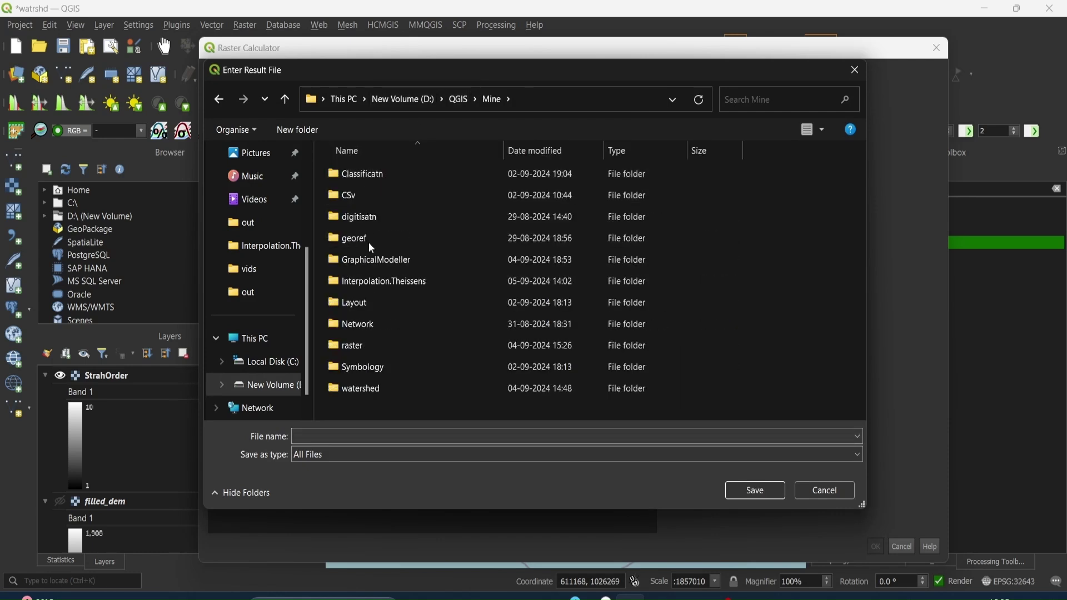
double_click(374, 387)
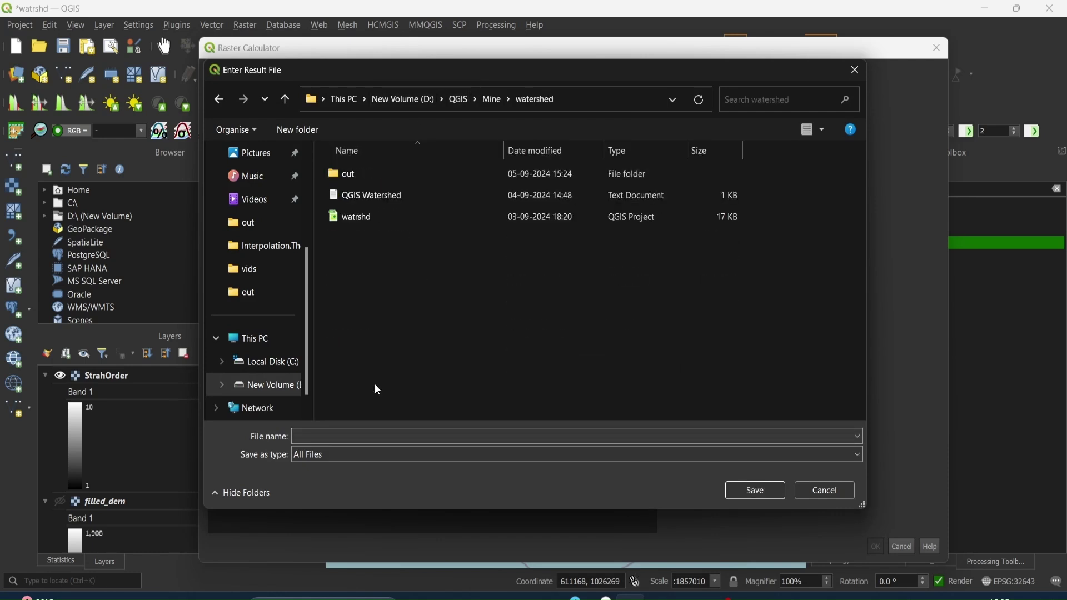
double_click(379, 174)
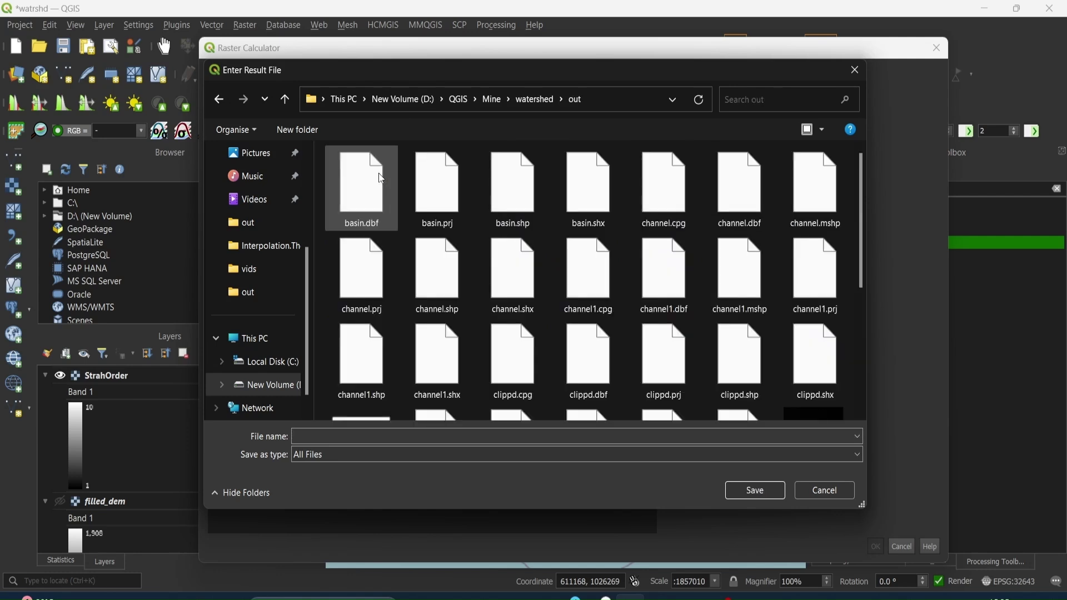
left_click(371, 435)
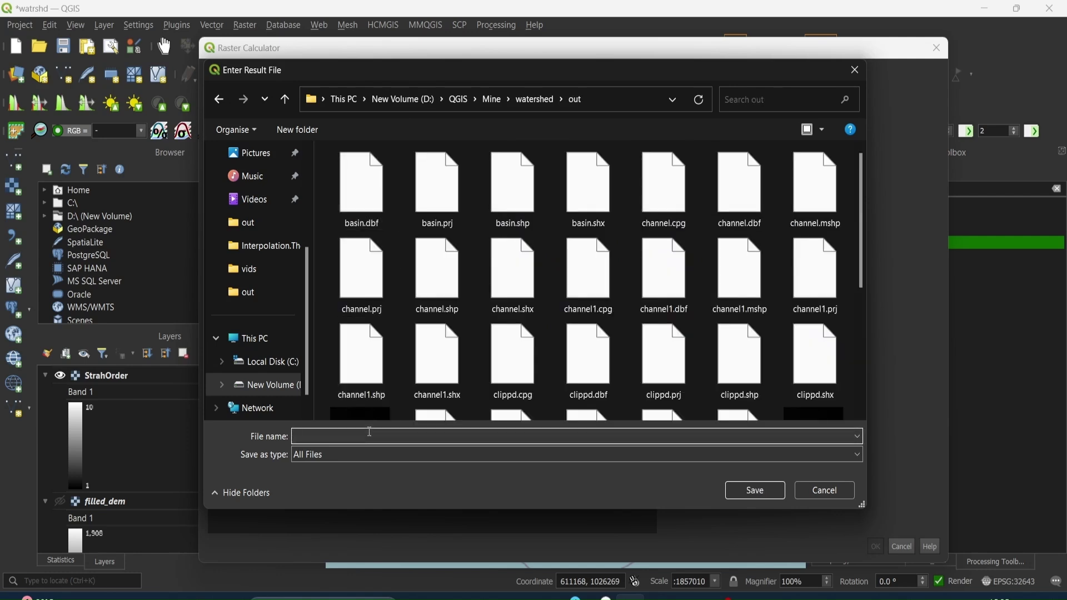
type("Strah")
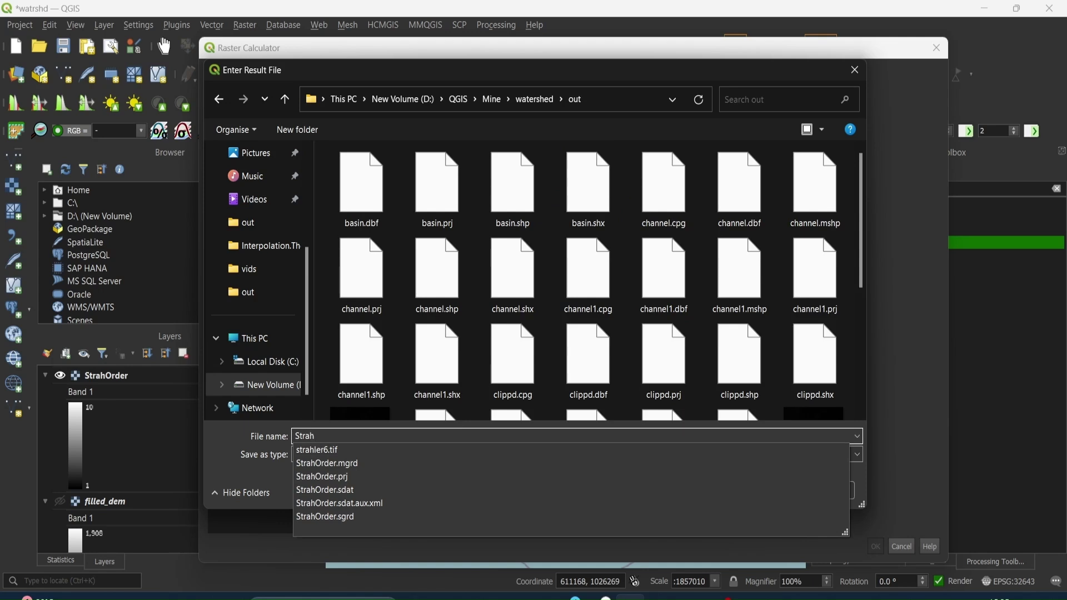
type("%")
key("BackSpace")
type("5")
key("BackSpace")
type("Five")
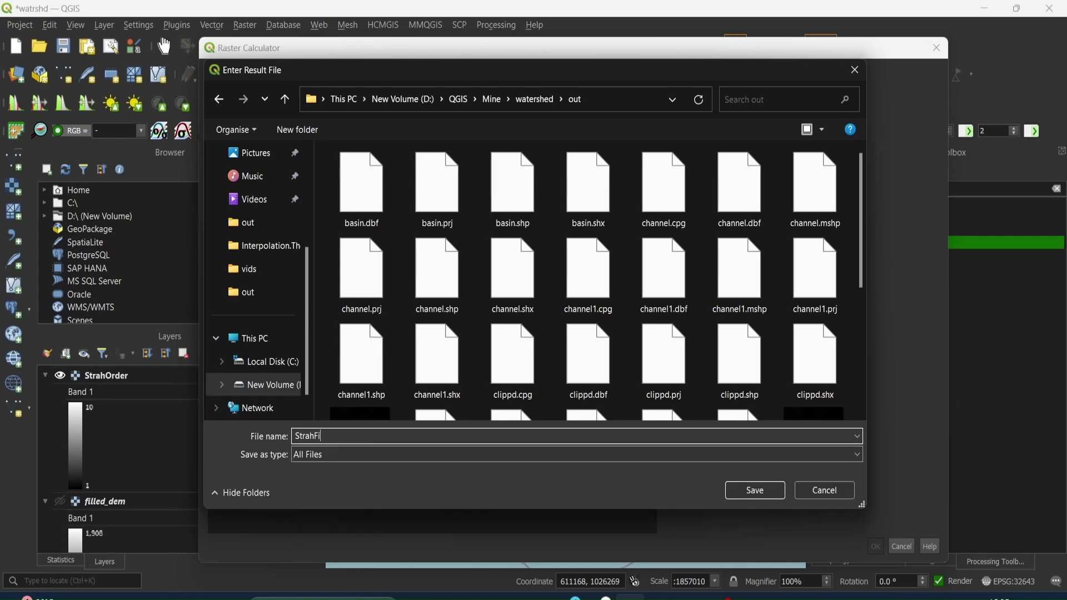
left_click(755, 494)
Keep GeoTIFF as the output format and run the calculation
left_click(514, 142)
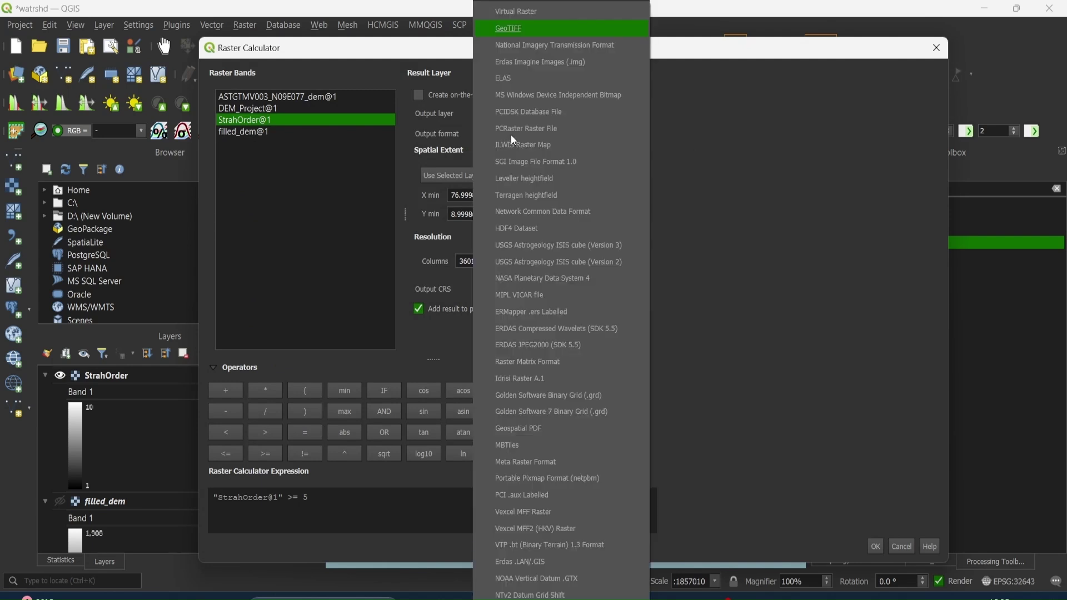
left_click(509, 33)
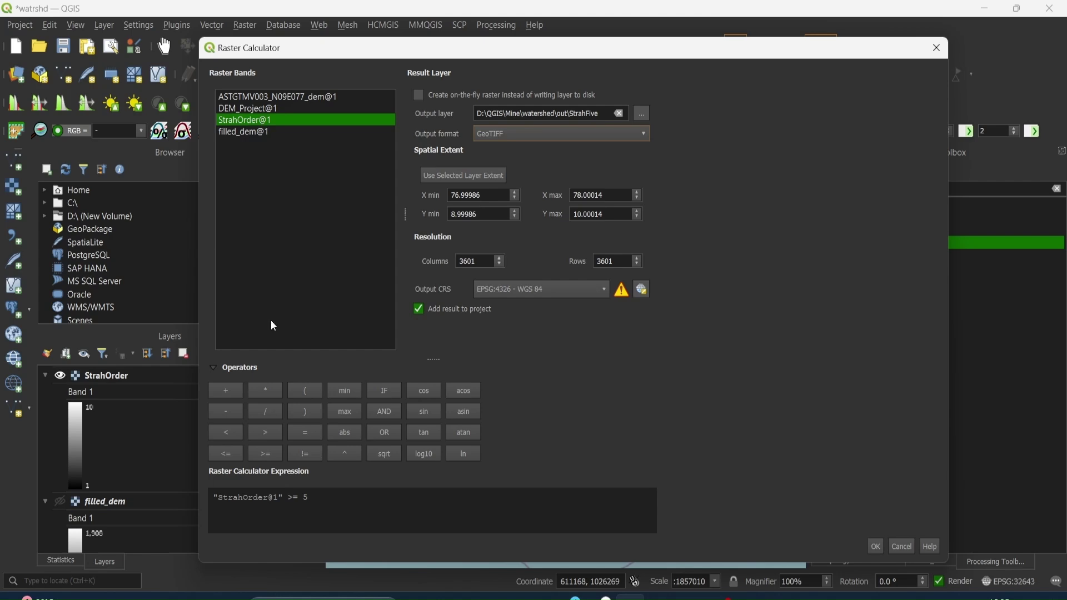
left_click(875, 545)
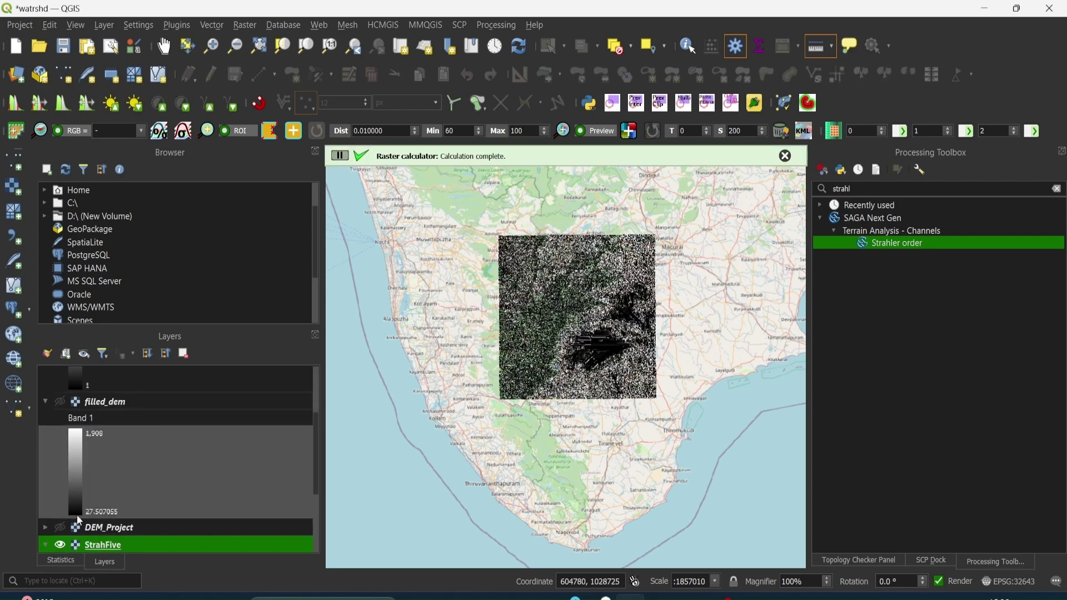
Hide the StrahOrder layer and the OSM Standard basemap
scroll(88, 468, "up", 2)
scroll(90, 469, "up", 1)
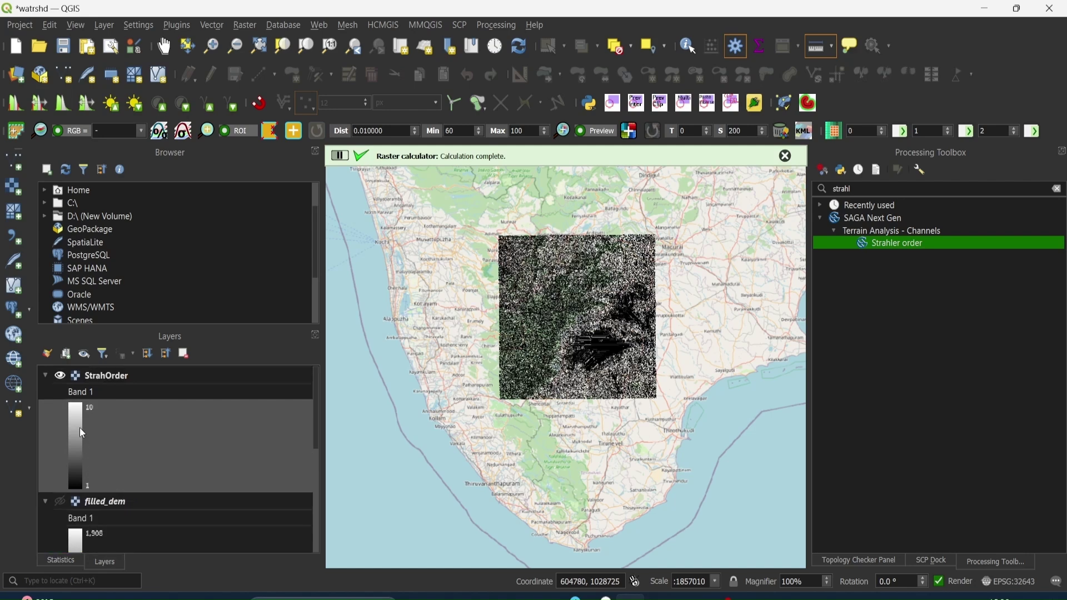
left_click(60, 378)
scroll(83, 428, "down", 5)
scroll(84, 432, "up", 2)
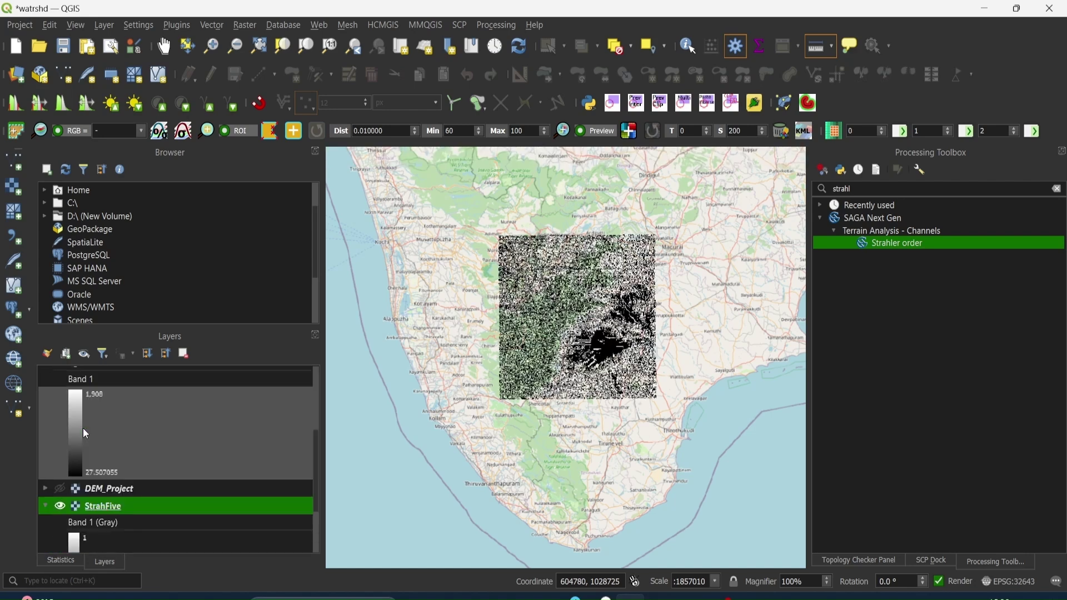
scroll(85, 433, "down", 3)
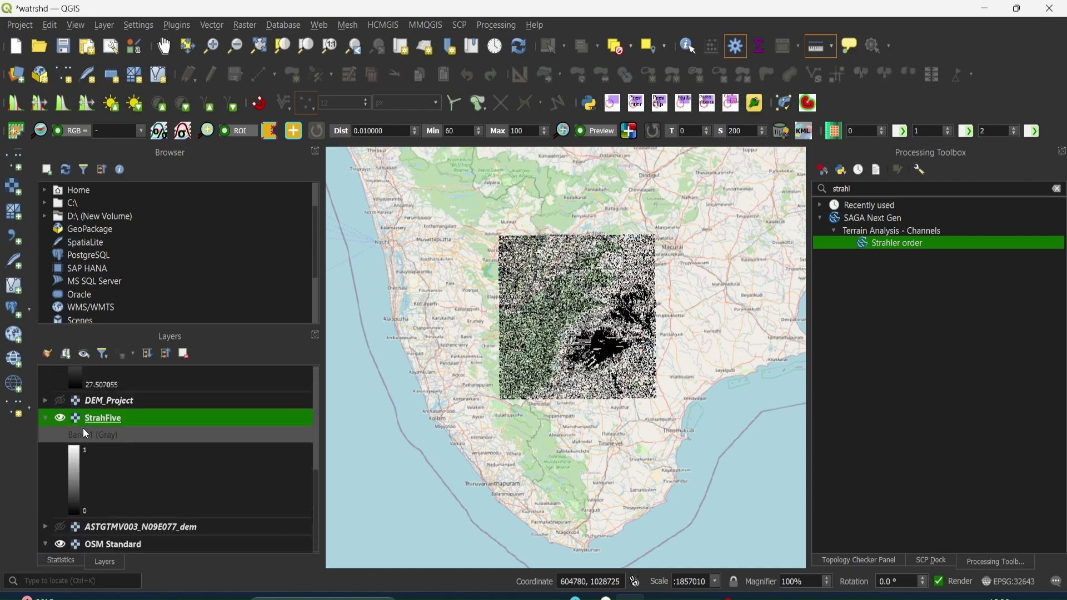
left_click(59, 544)
Zoom and pan over the StrahFive raster, then open its layer Properties
scroll(69, 462, "up", 3)
scroll(69, 462, "up", 1)
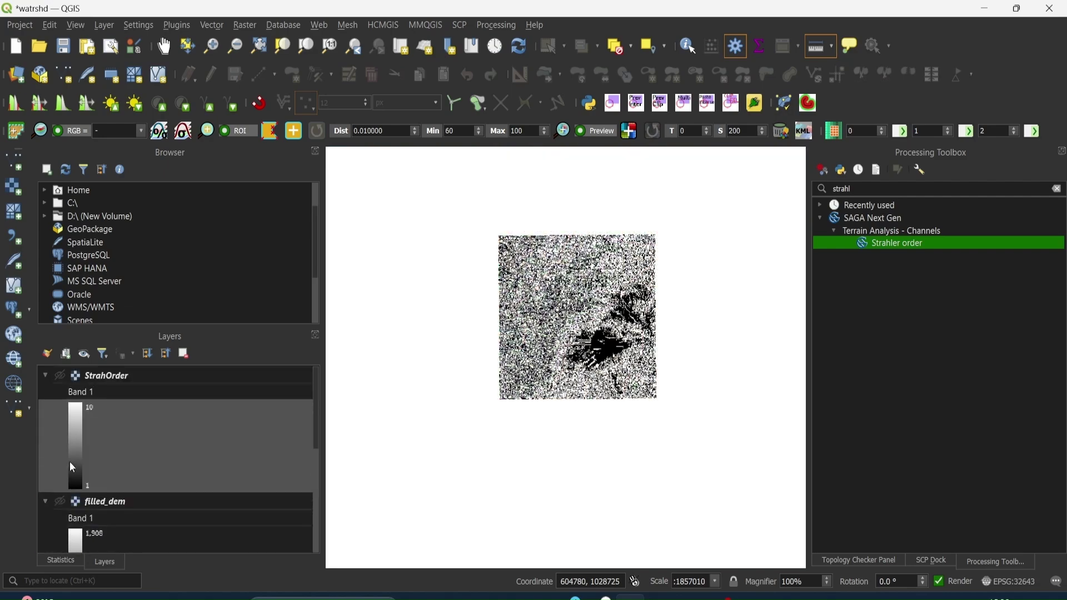
scroll(69, 461, "down", 6)
scroll(515, 276, "up", 1)
scroll(515, 276, "up", 3)
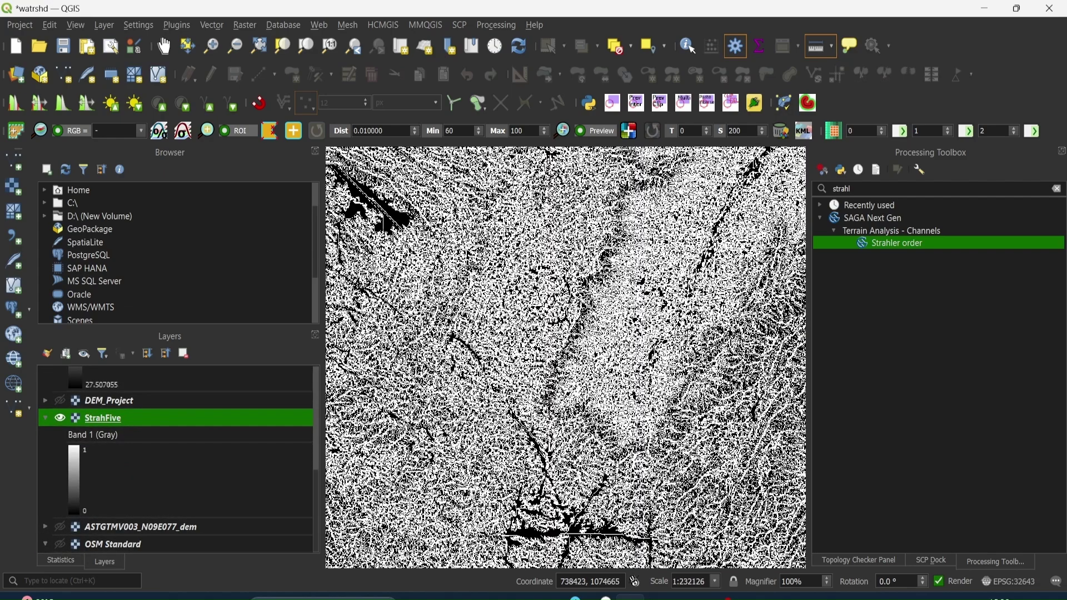
scroll(515, 276, "down", 1)
left_click_drag(514, 276, 450, 245)
scroll(466, 304, "down", 1)
scroll(450, 244, "up", 1)
scroll(593, 311, "down", 3)
left_click_drag(657, 331, 622, 347)
right_click(122, 418)
left_click(122, 409)
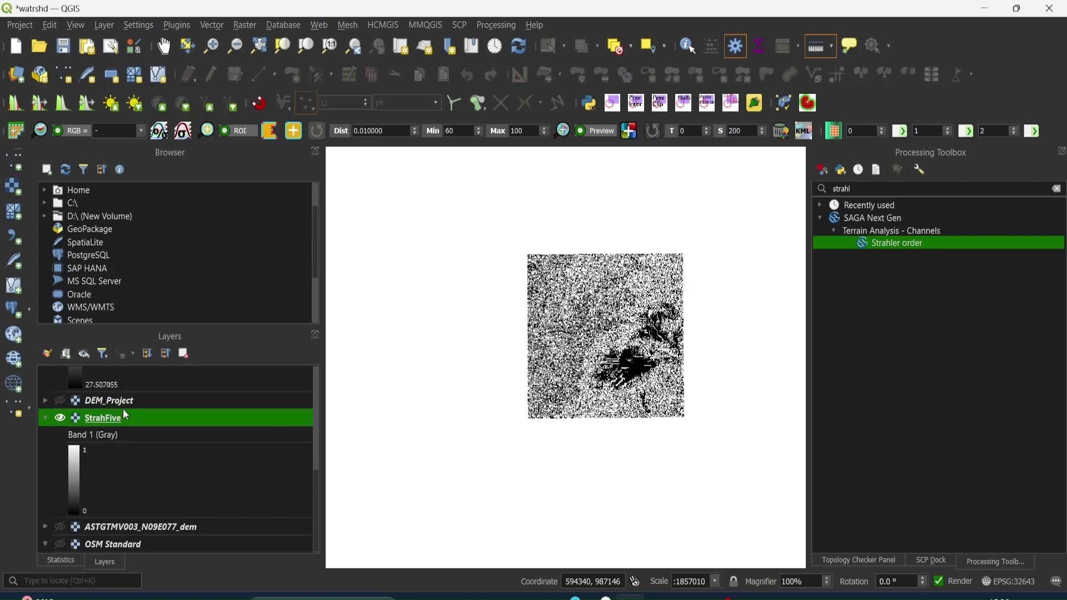
Render StrahFive as Paletted/Unique values and classify its values
left_click(274, 146)
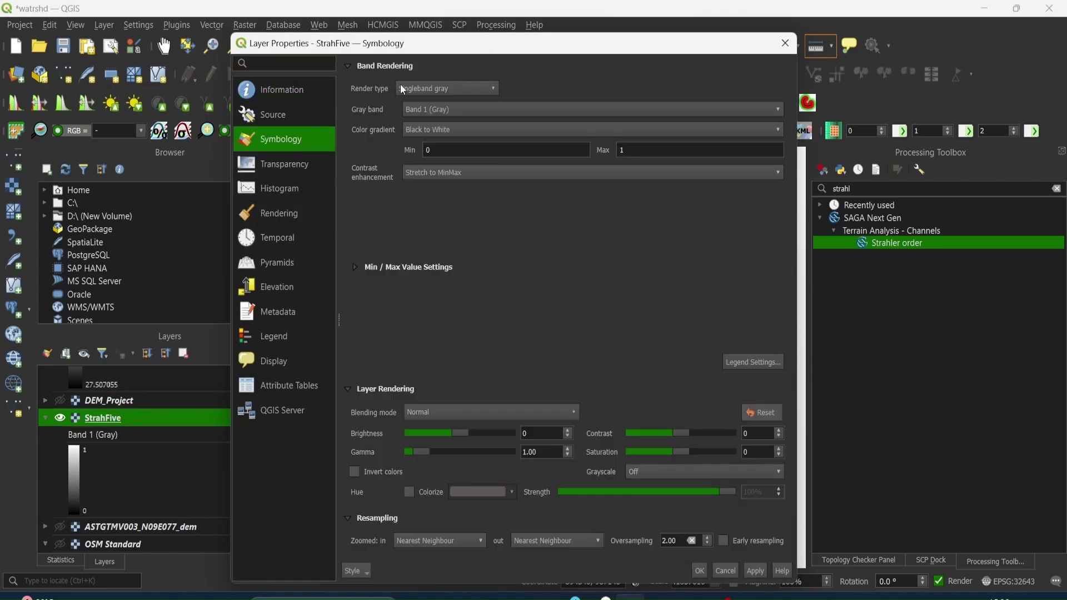
left_click(489, 95)
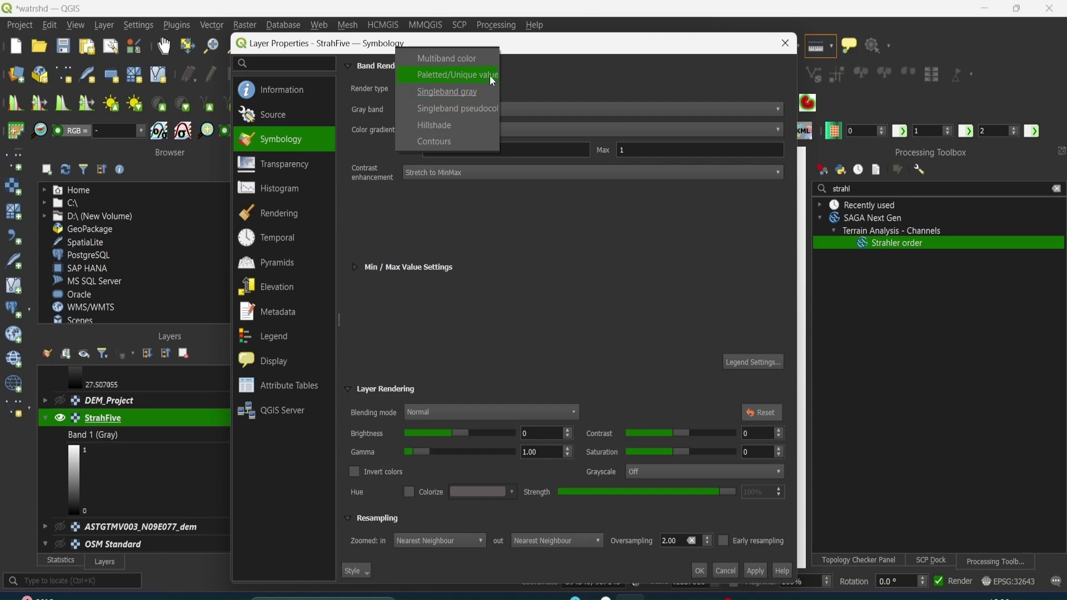
left_click(493, 78)
left_click(418, 365)
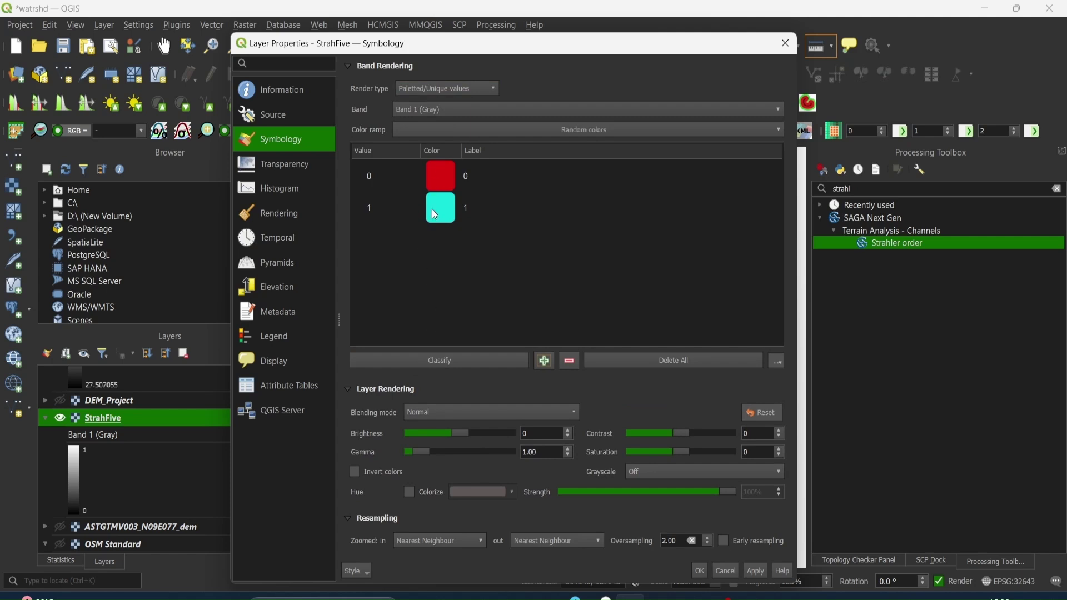
Colour value 1 blue and value 0 light grey
double_click(432, 209)
left_click_drag(261, 249, 265, 245)
left_click(471, 430)
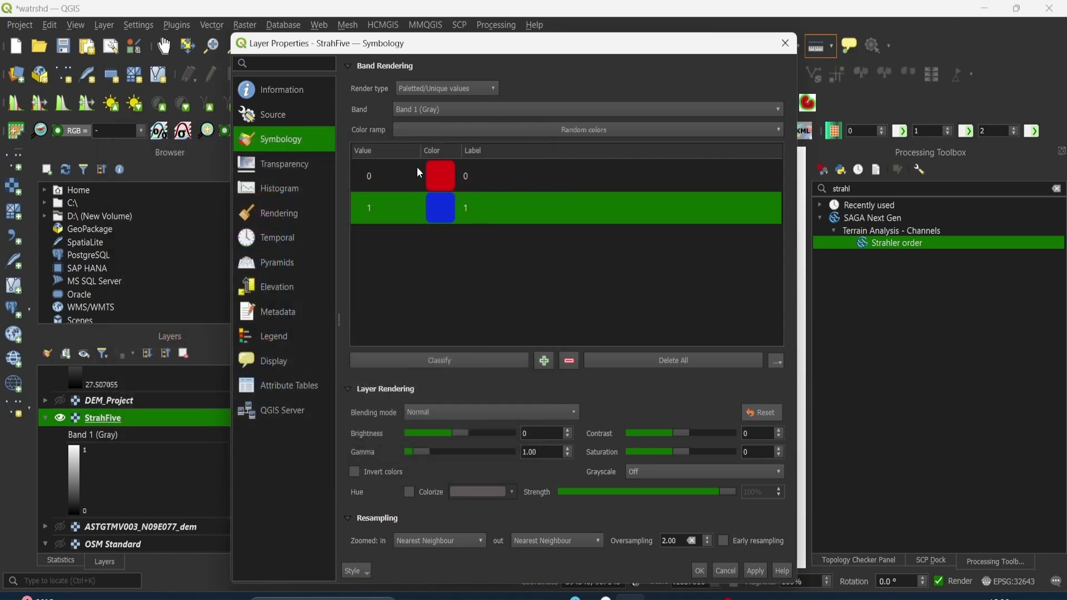
double_click(436, 178)
left_click(134, 336)
left_click_drag(134, 336, 124, 351)
left_click(470, 430)
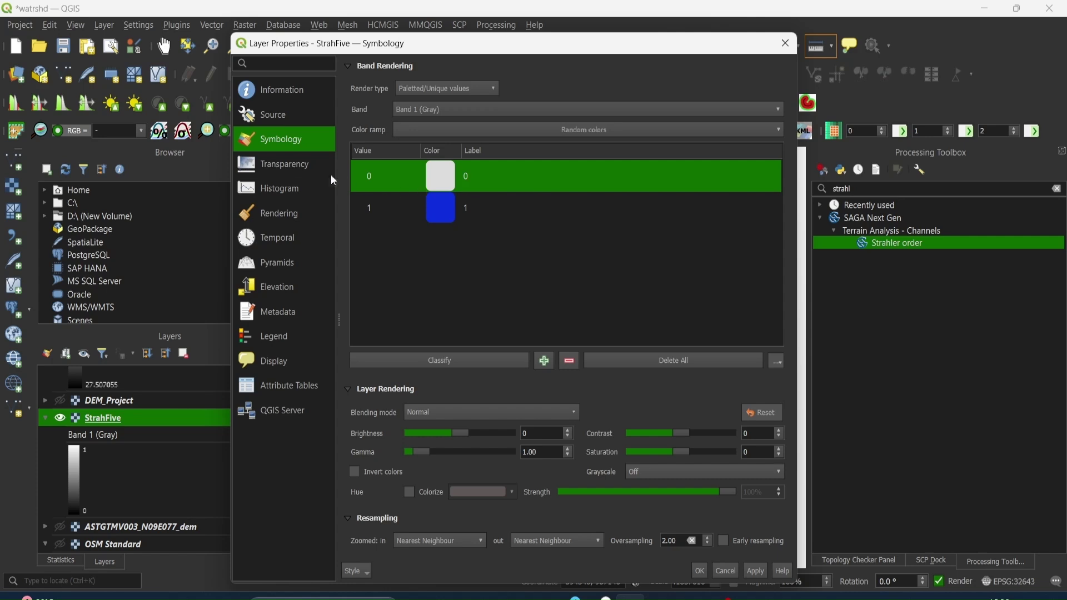
Set 0 as an additional no-data value in Transparency and apply
left_click(303, 170)
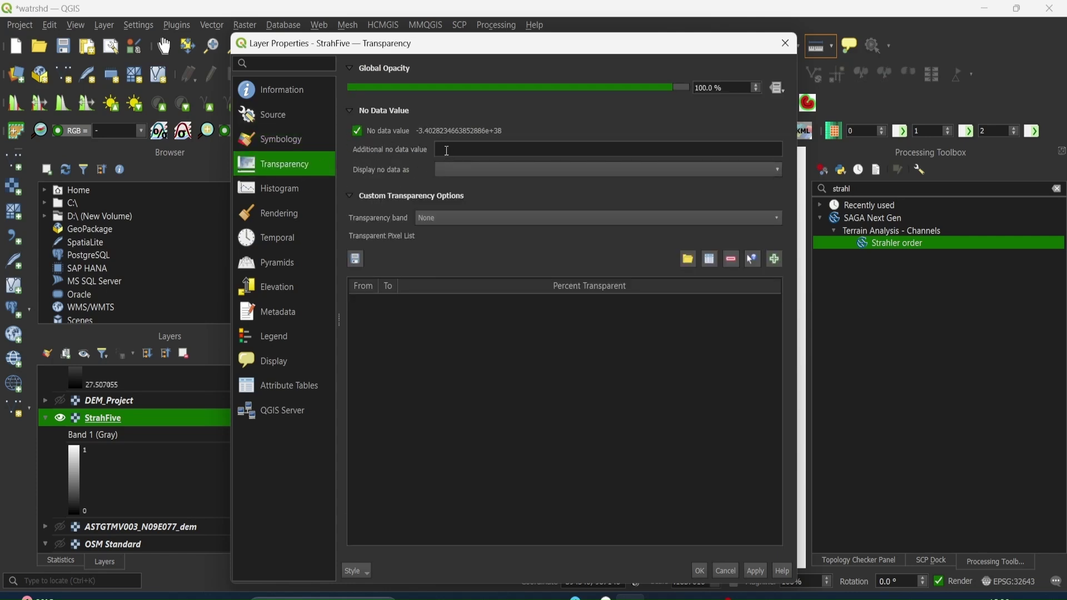
type("0")
left_click(698, 570)
scroll(600, 364, "up", 3)
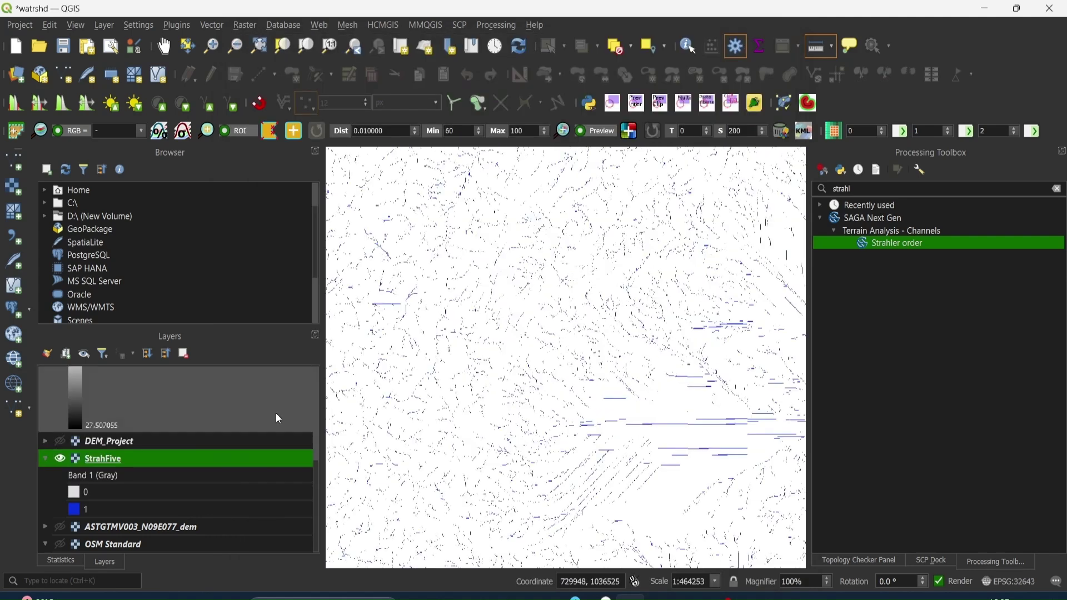
scroll(63, 467, "down", 5)
scroll(60, 439, "down", 5)
scroll(55, 442, "up", 3)
left_click(57, 439)
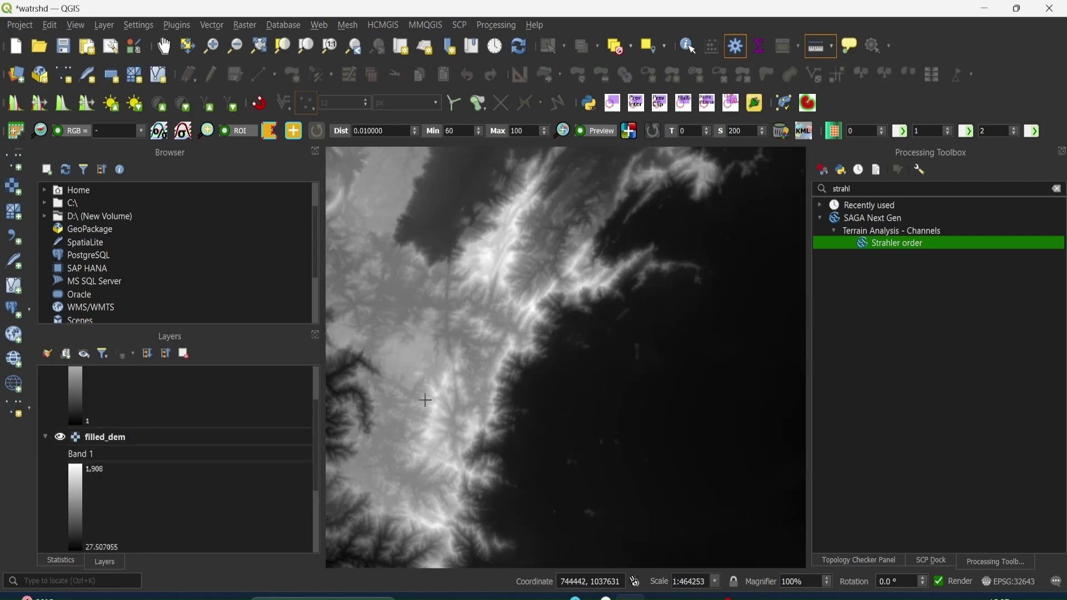
scroll(141, 431, "up", 1)
scroll(128, 432, "down", 1)
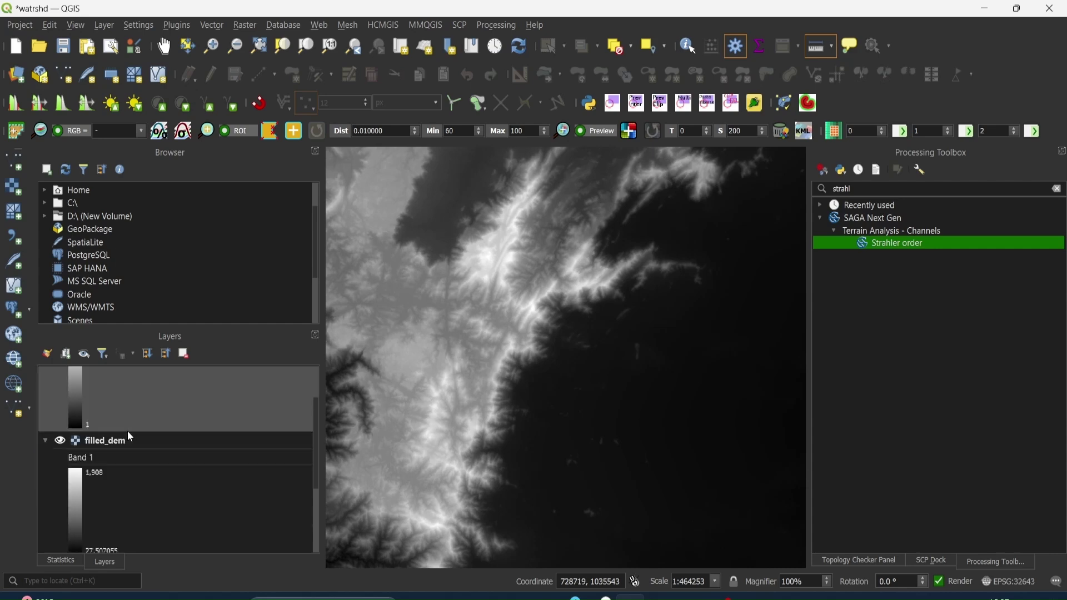
left_click(46, 440)
left_click_drag(71, 477, 75, 369)
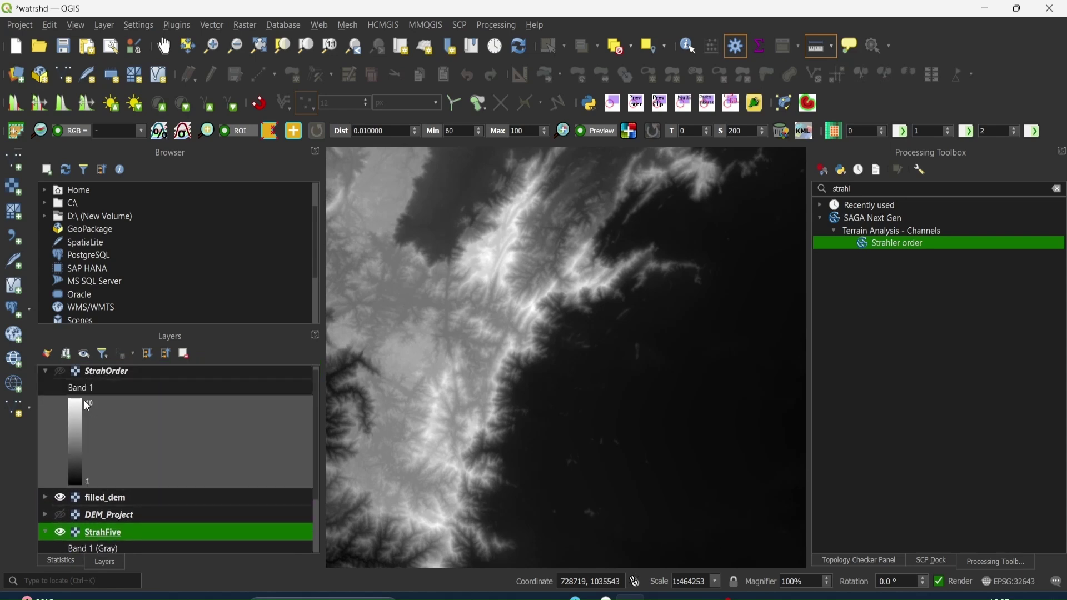
scroll(549, 409, "up", 2)
scroll(476, 411, "down", 3)
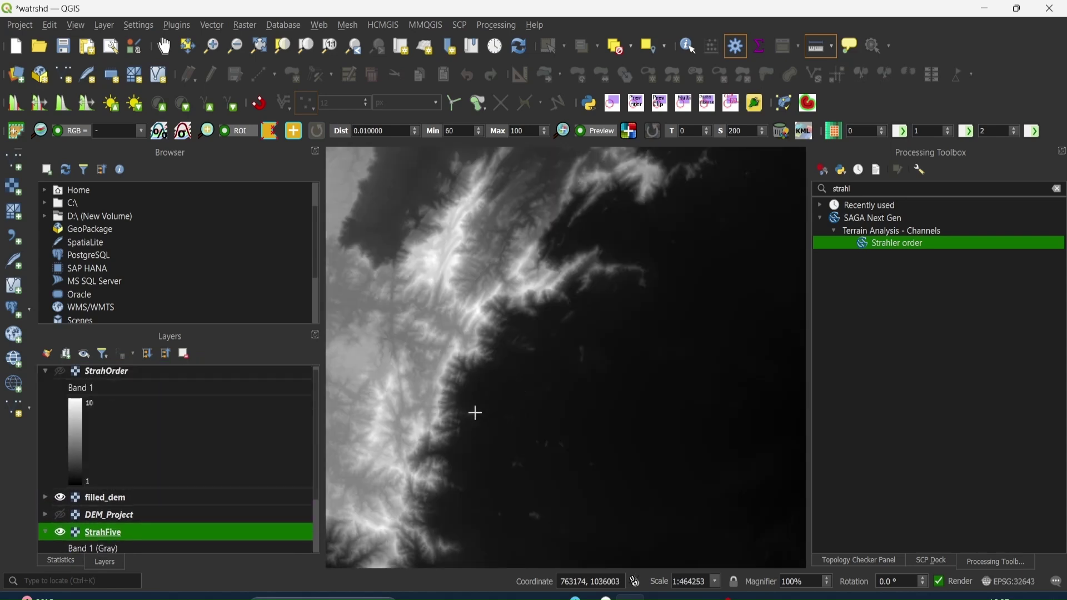
left_click_drag(107, 535, 109, 498)
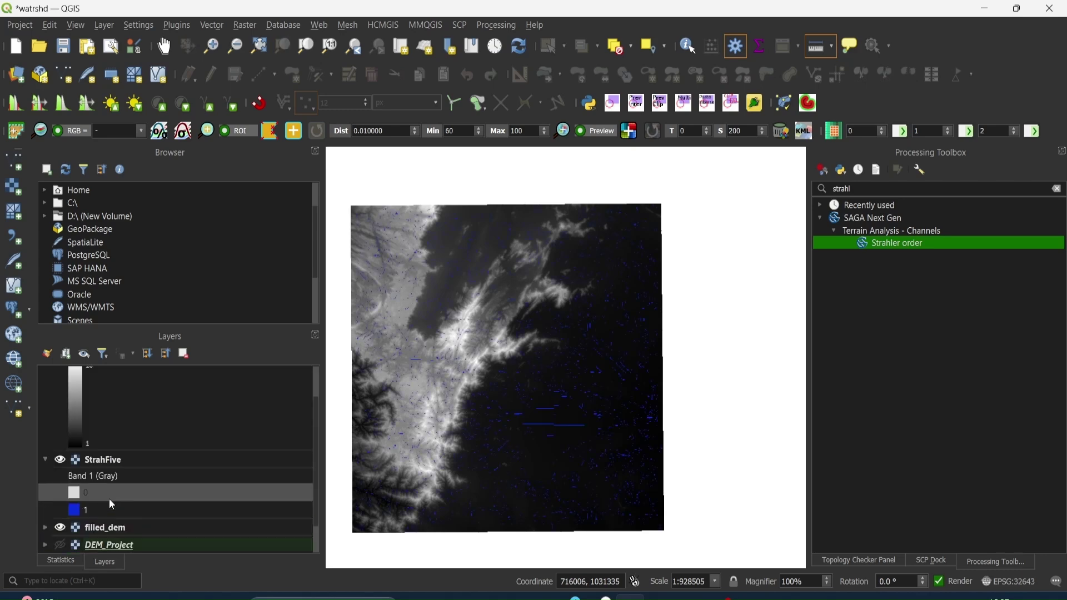
scroll(481, 431, "up", 1)
scroll(476, 356, "up", 2)
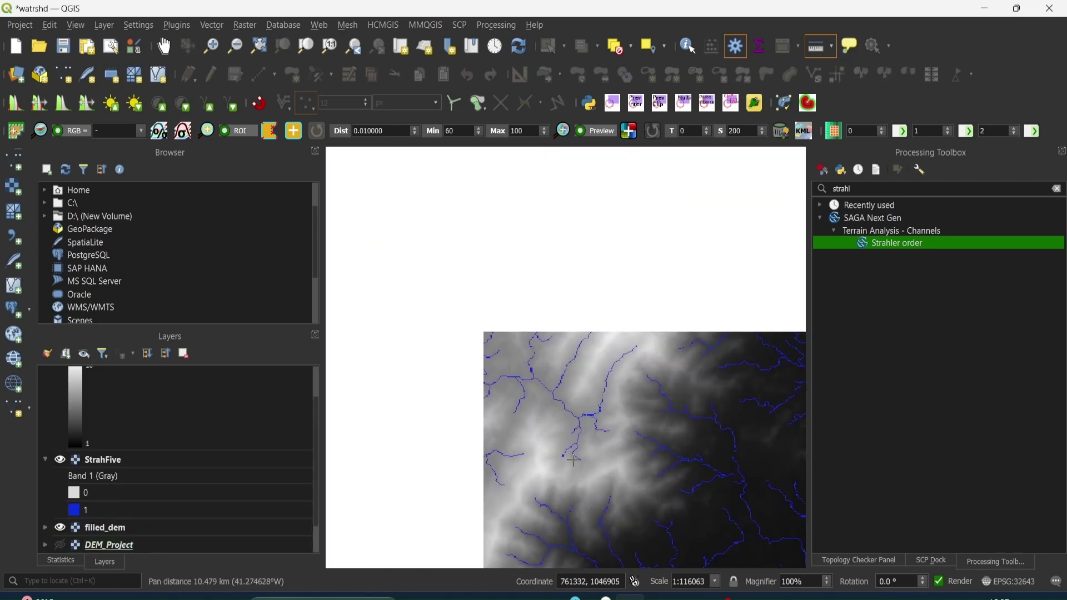
left_click_drag(434, 307, 617, 491)
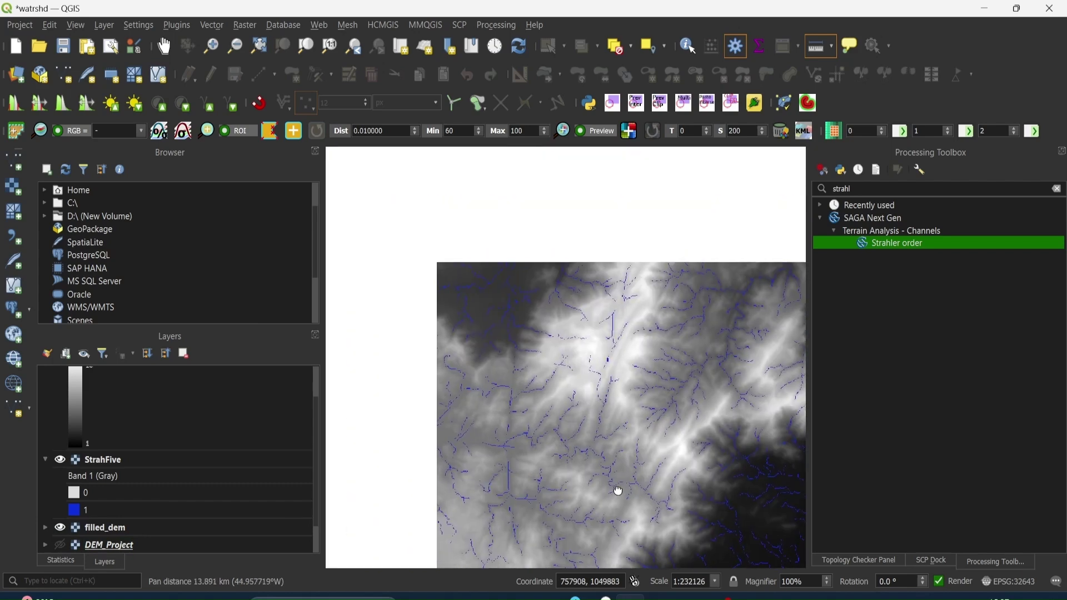
left_click_drag(584, 337, 565, 467)
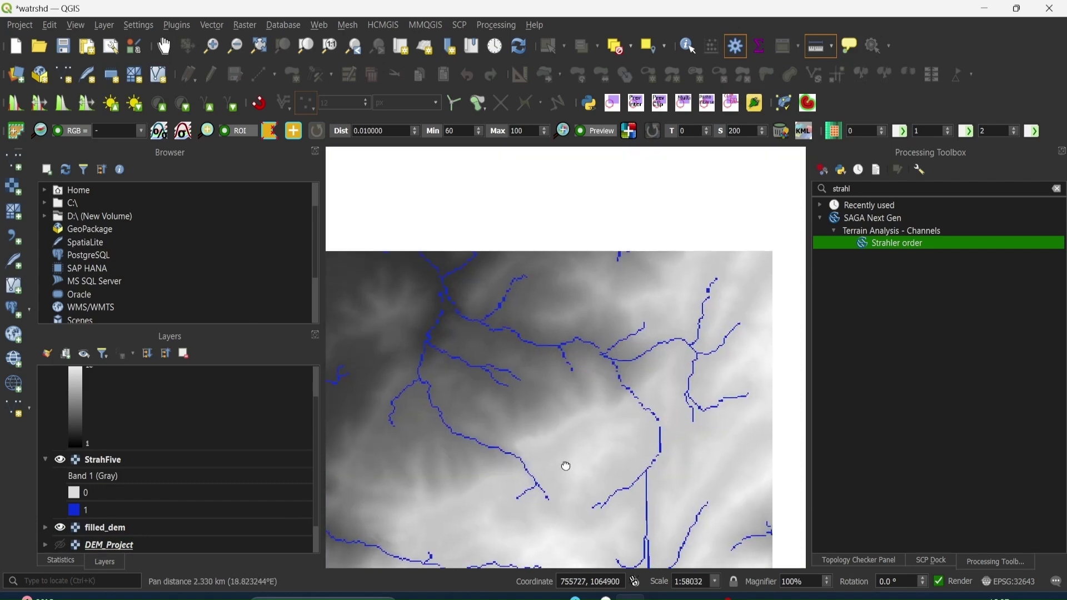
left_click_drag(586, 385, 591, 389)
scroll(591, 389, "down", 2)
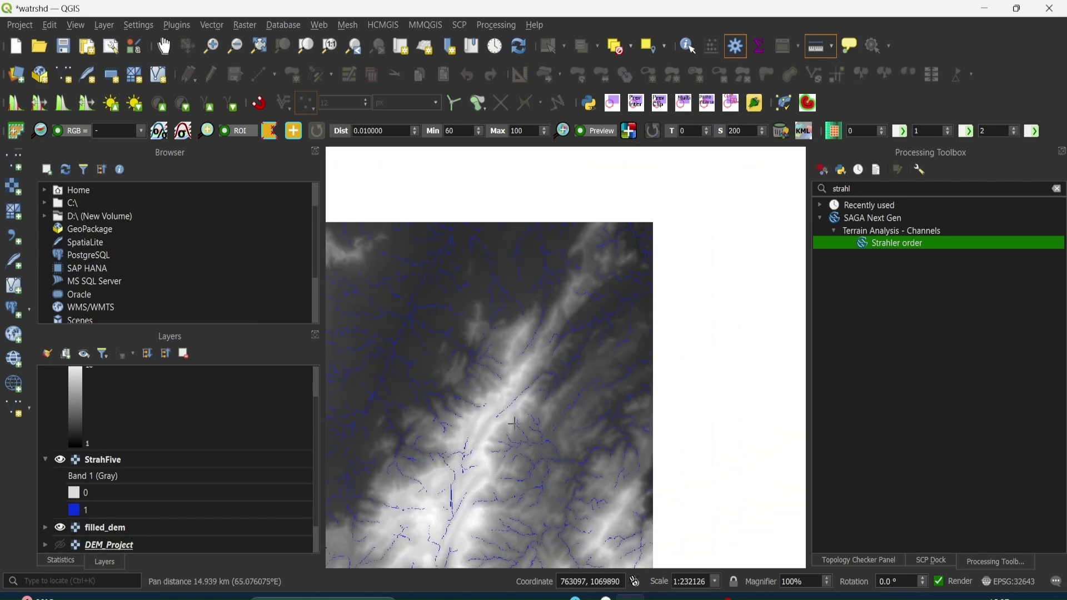
left_click_drag(593, 334, 584, 250)
scroll(585, 251, "up", 2)
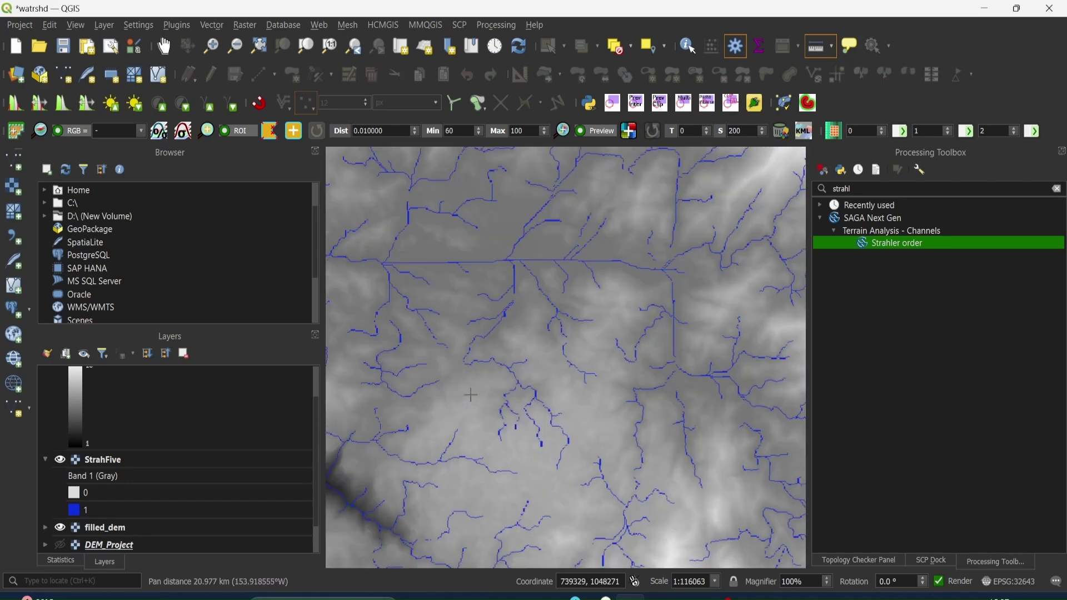
scroll(553, 320, "down", 2)
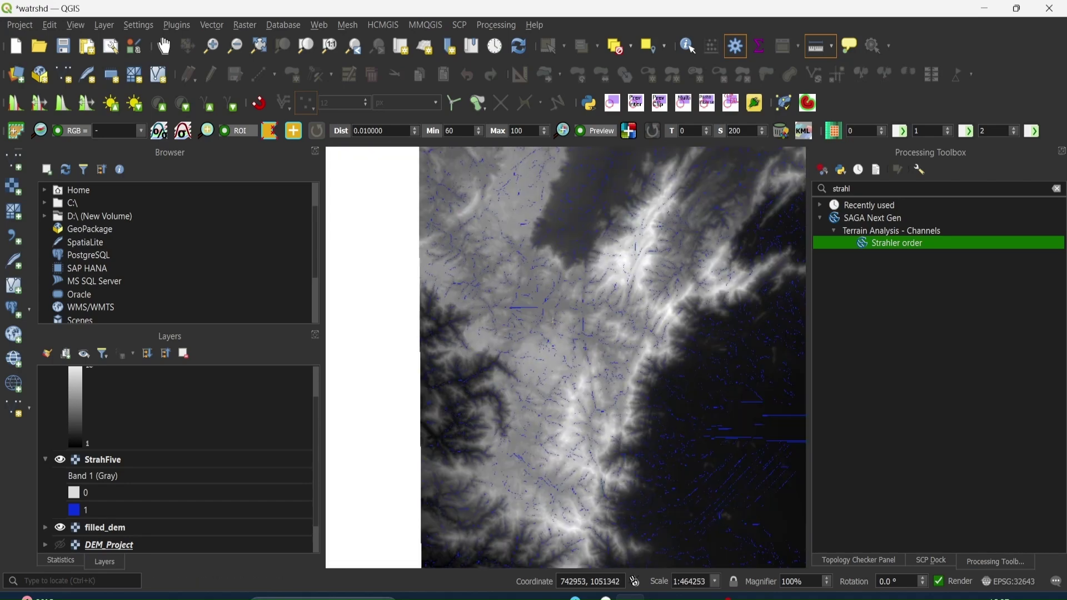
key("alt+r")
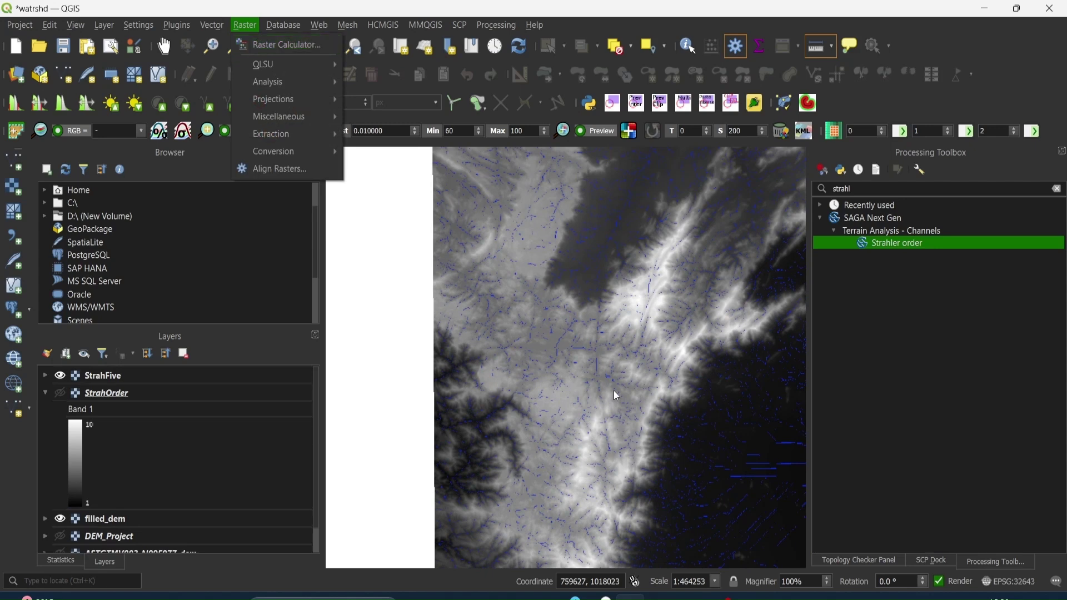
key("Escape")
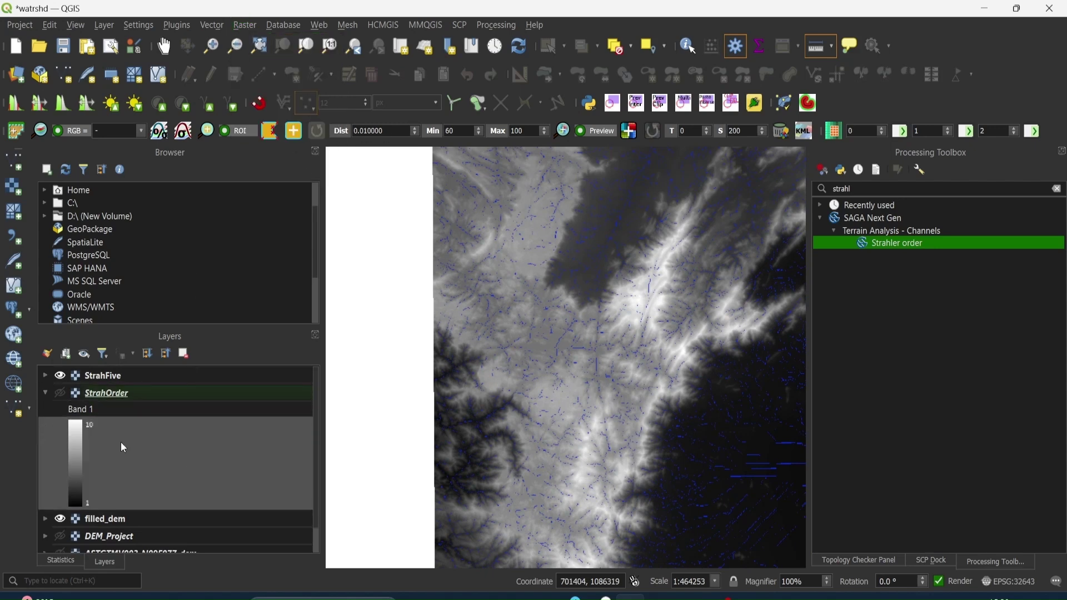
scroll(566, 344, "up", 1)
scroll(566, 344, "up", 3)
scroll(528, 383, "down", 3)
scroll(528, 383, "down", 2)
scroll(557, 371, "up", 5)
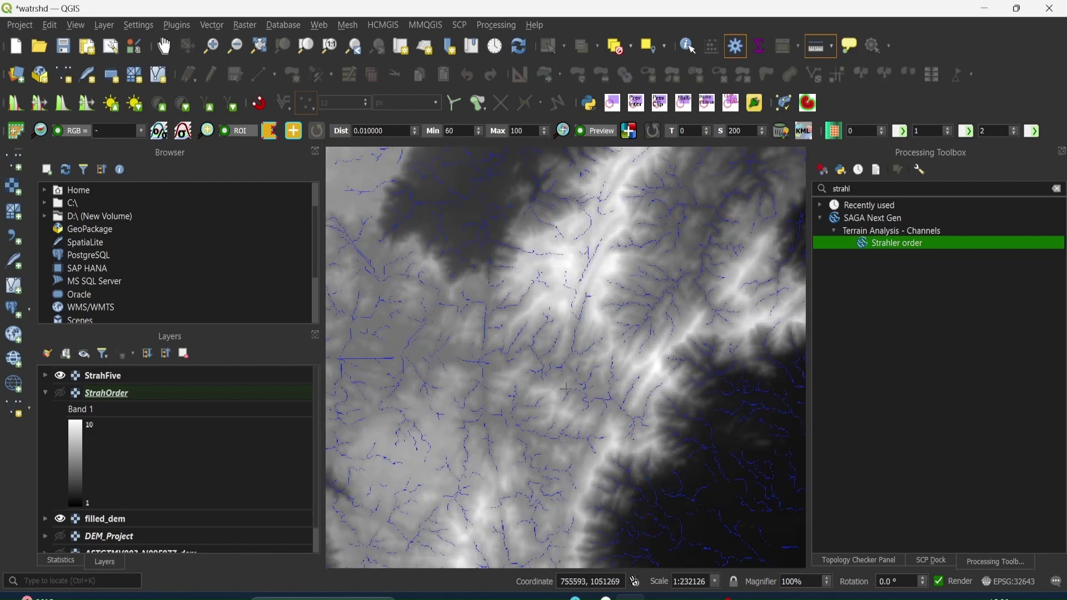
scroll(593, 321, "down", 4)
scroll(593, 322, "up", 1)
Search the Processing Toolbox for 'channel net' to list SAGA channel tools
left_click(1058, 190)
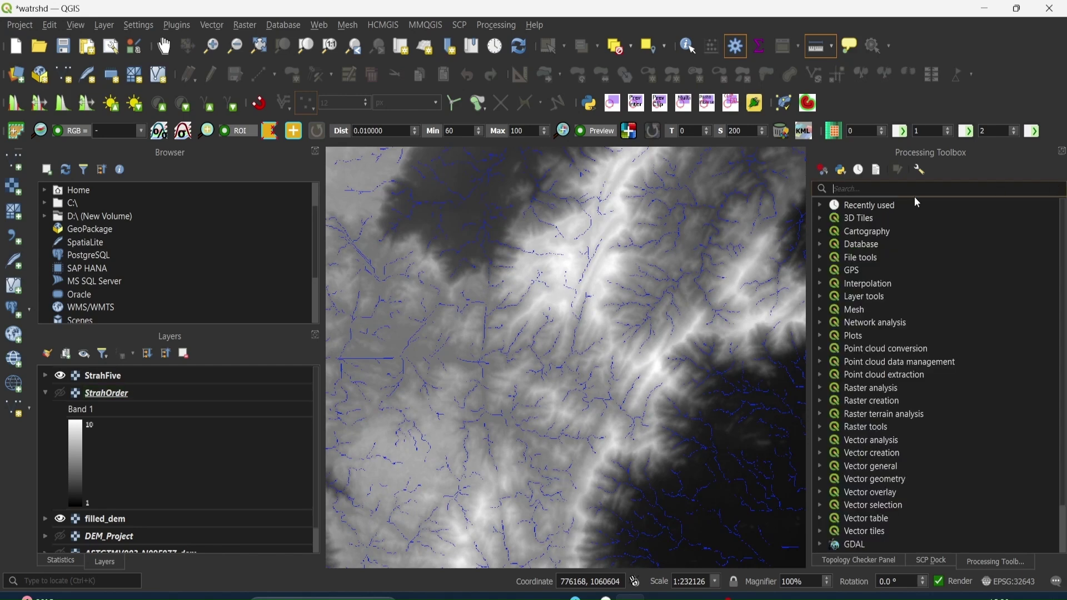
type("chanell")
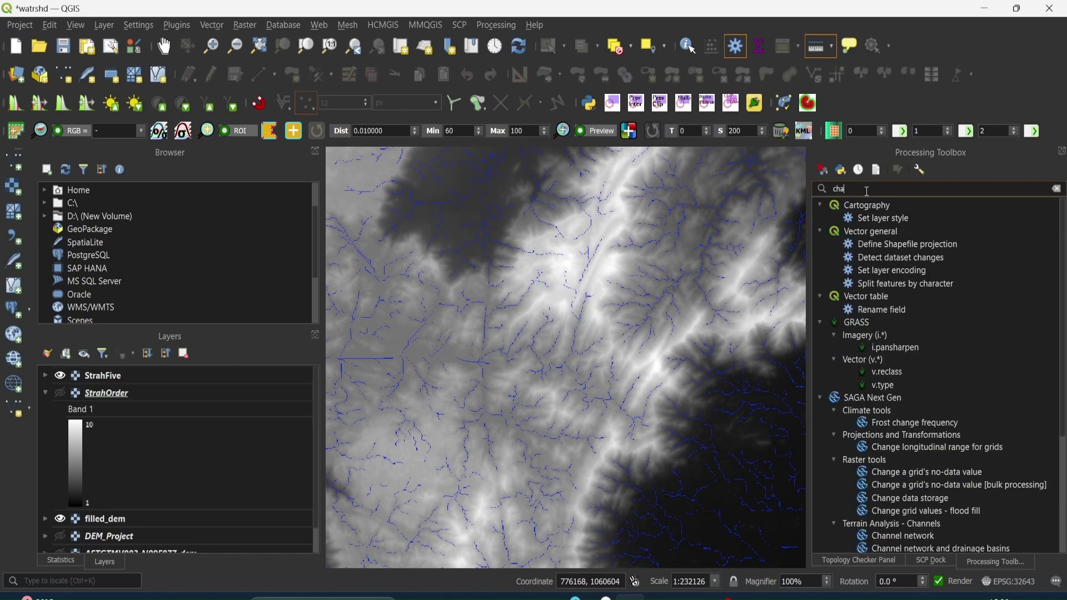
key("BackSpace")
key("BackSpace")
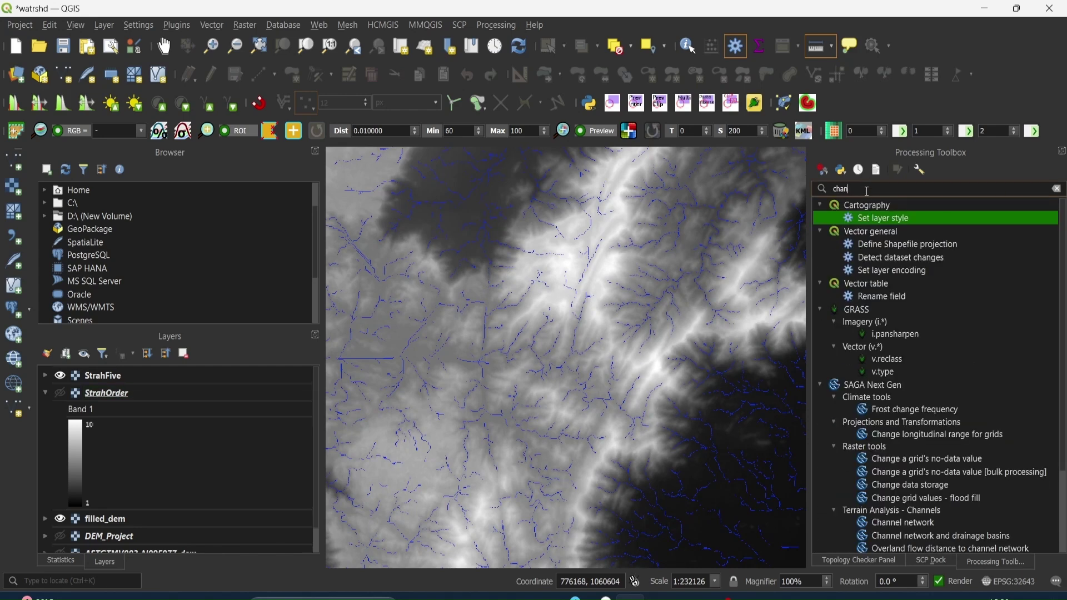
type("n")
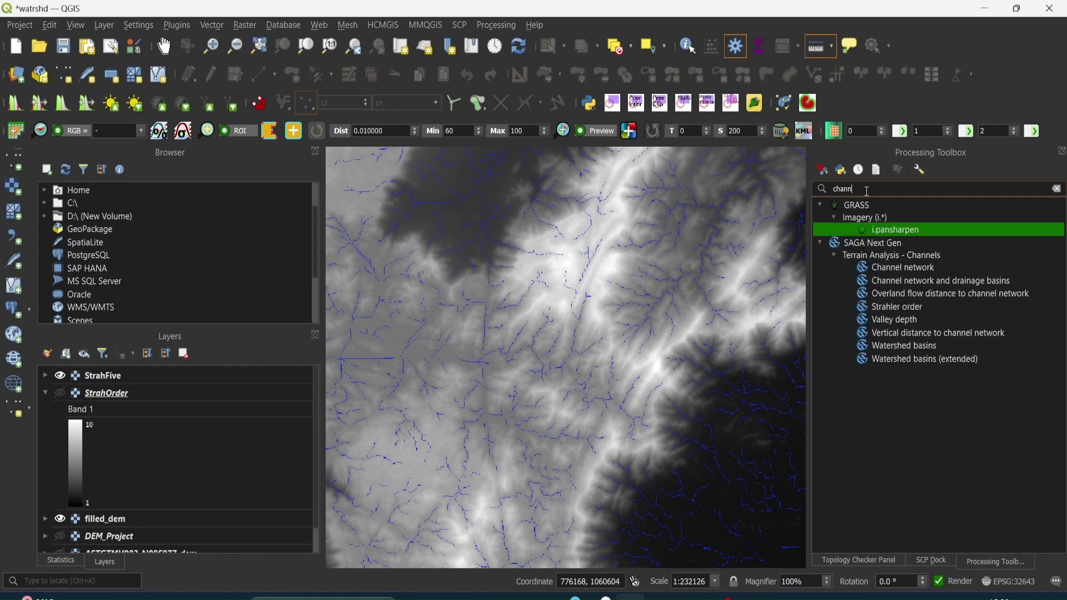
type("el ne")
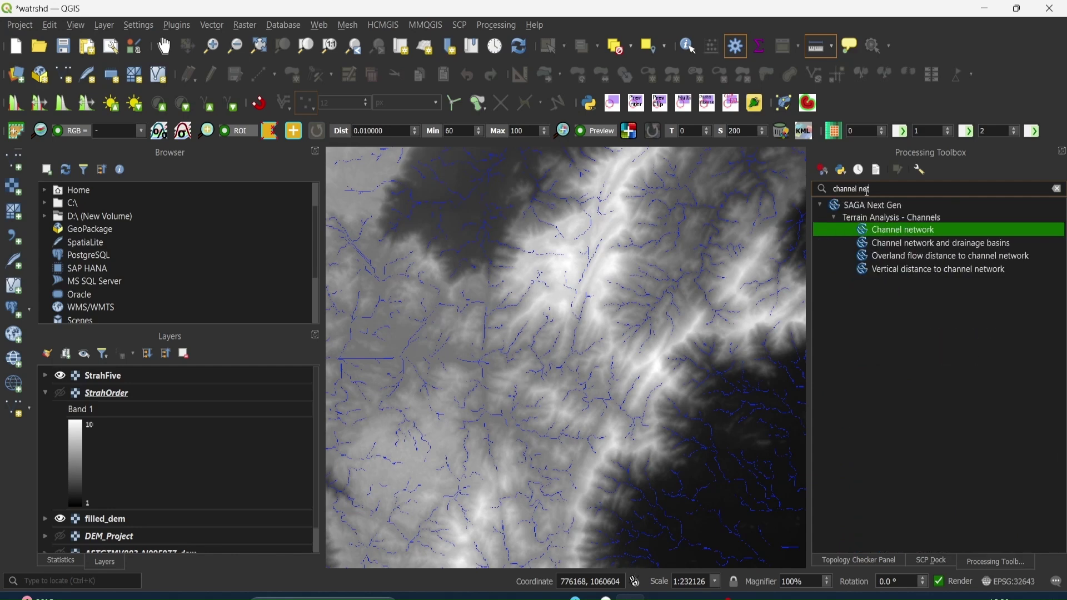
type("t")
Open Channel network and drainage basins with filled_dem as the elevation input
double_click(934, 244)
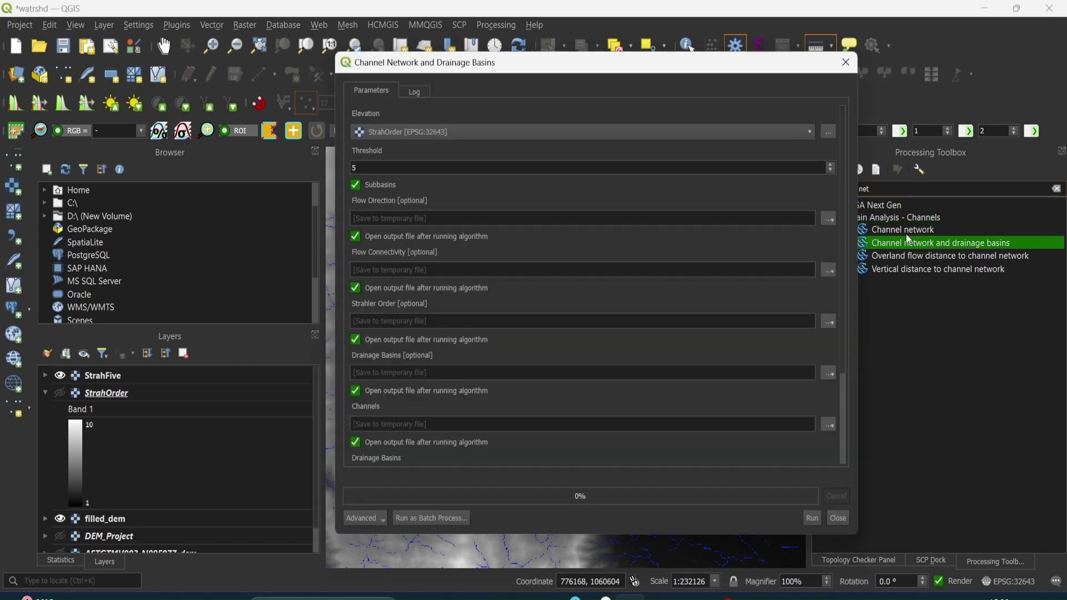
left_click(387, 130)
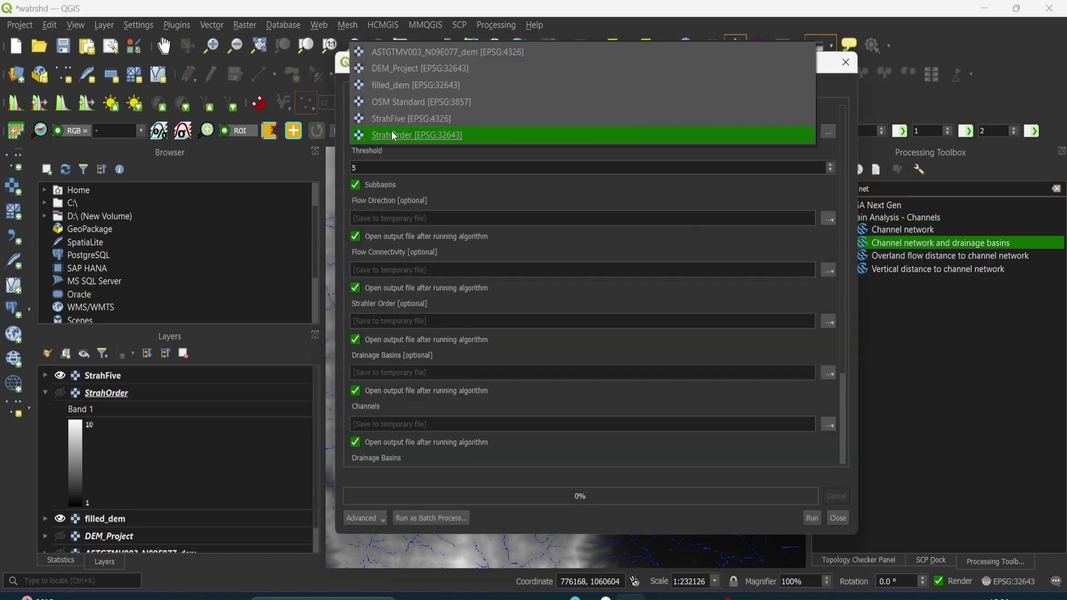
left_click(414, 85)
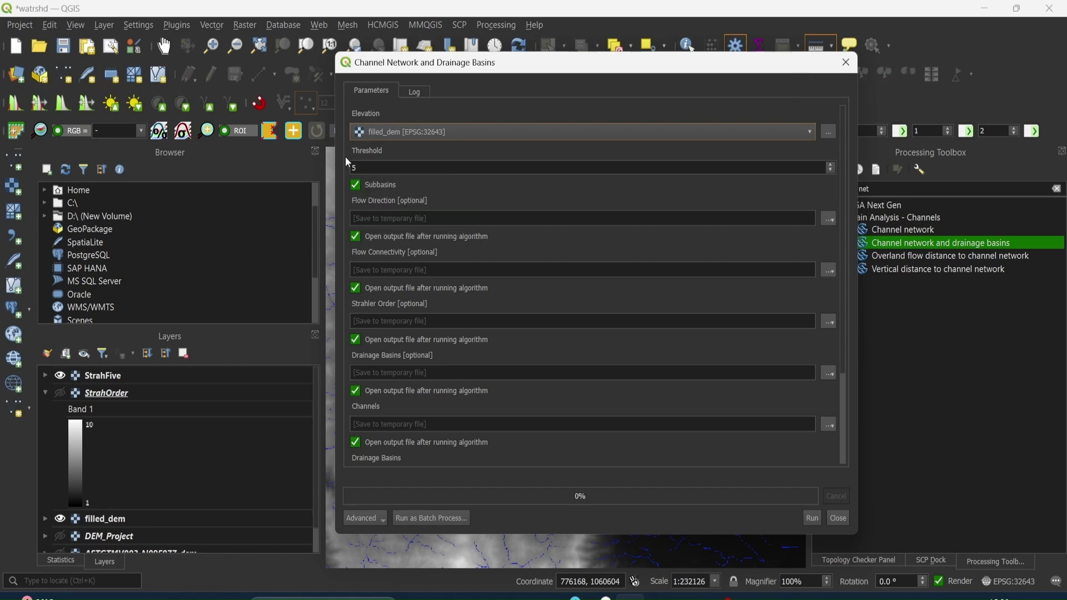
Turn off subbasins and stop flow direction, connectivity, Strahler order and basins grid from loading
left_click(355, 187)
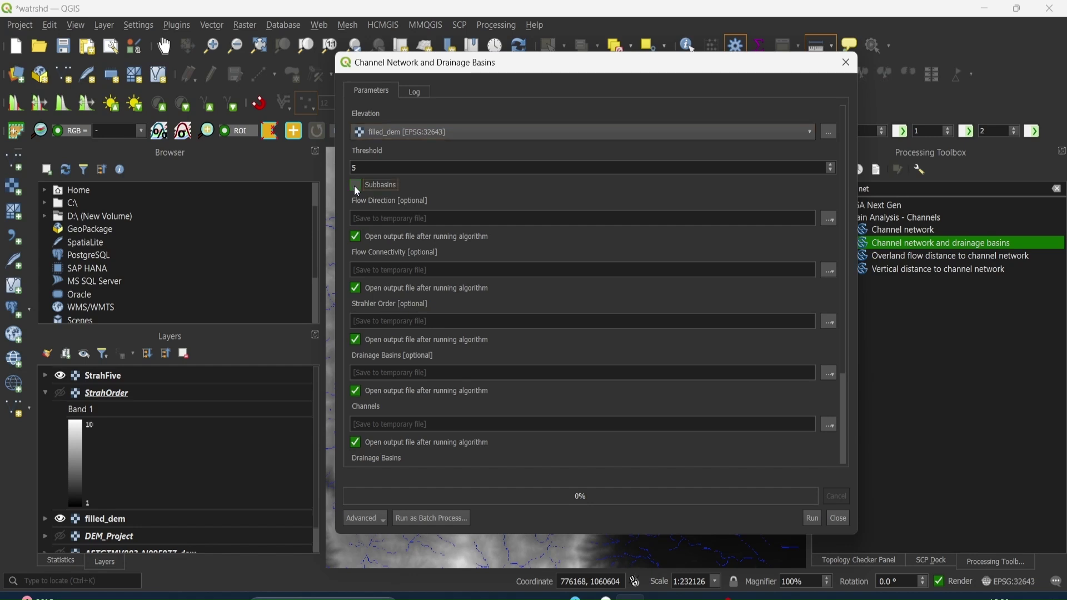
left_click(354, 238)
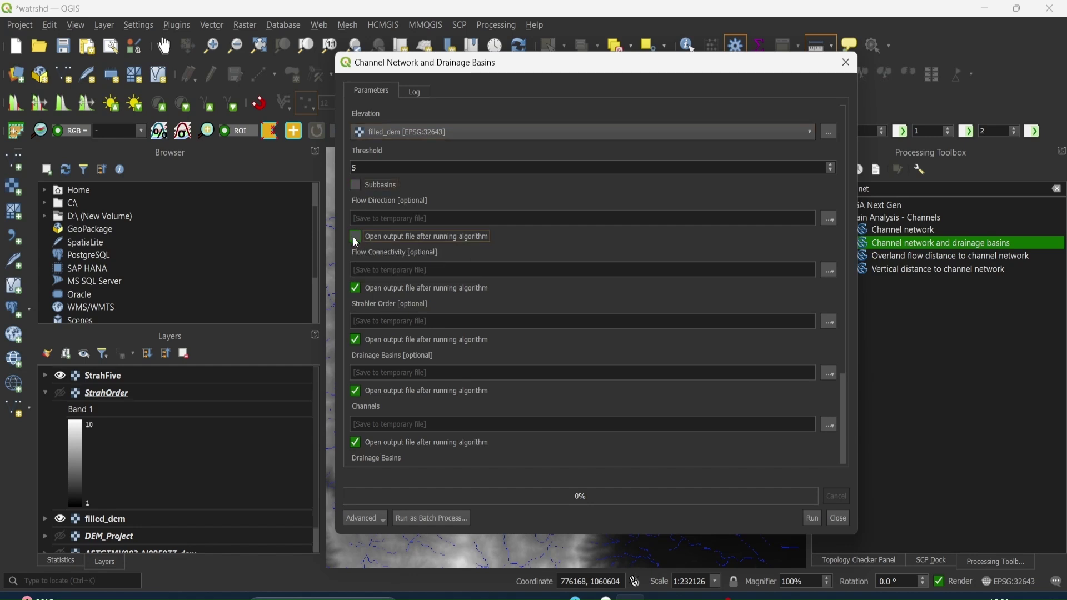
left_click(356, 288)
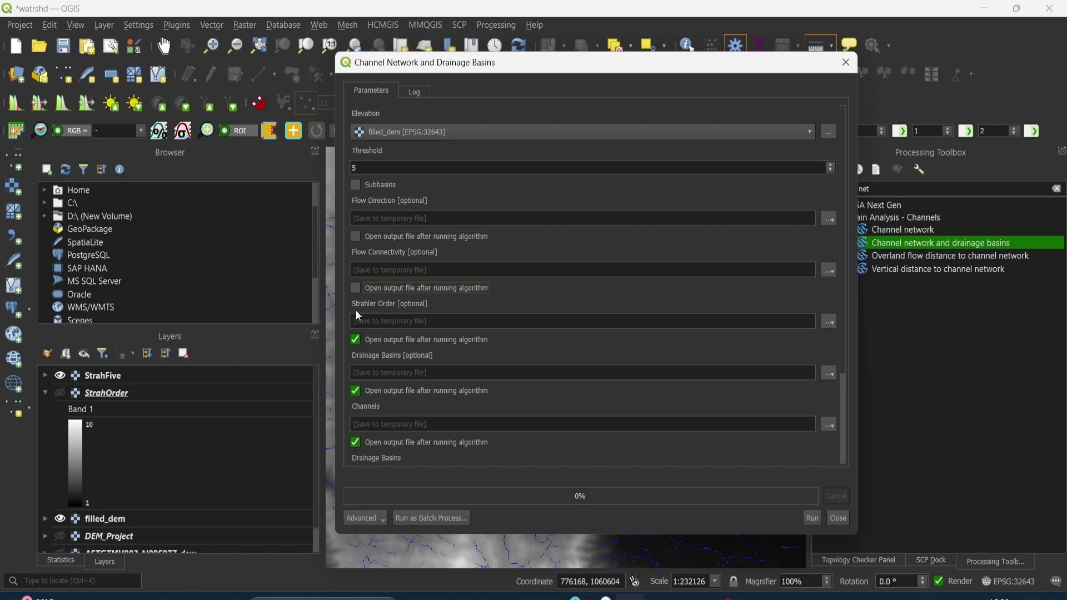
left_click(356, 340)
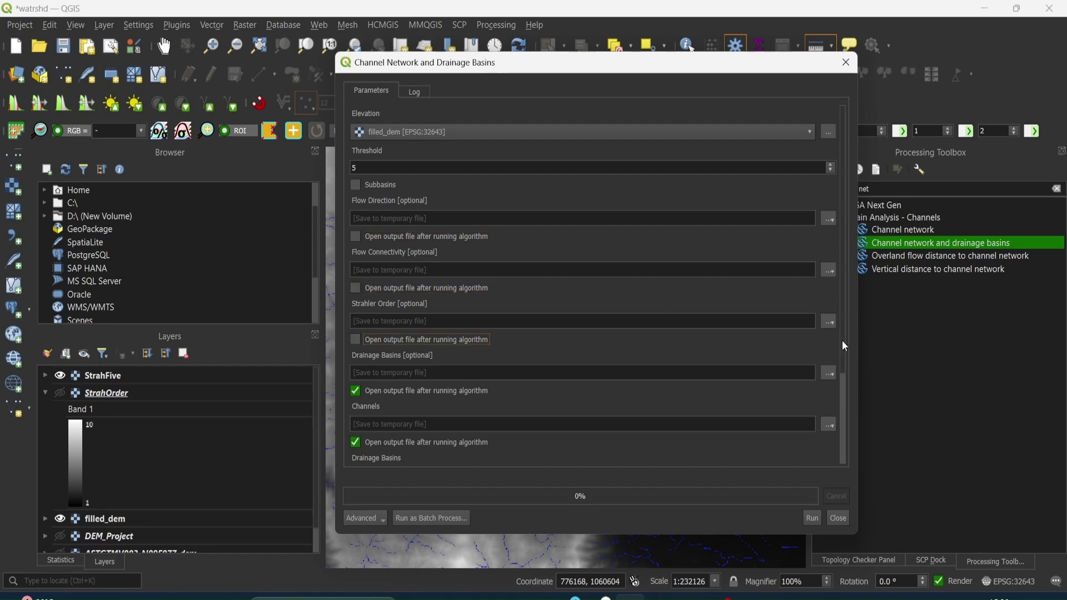
left_click_drag(843, 260, 856, 373)
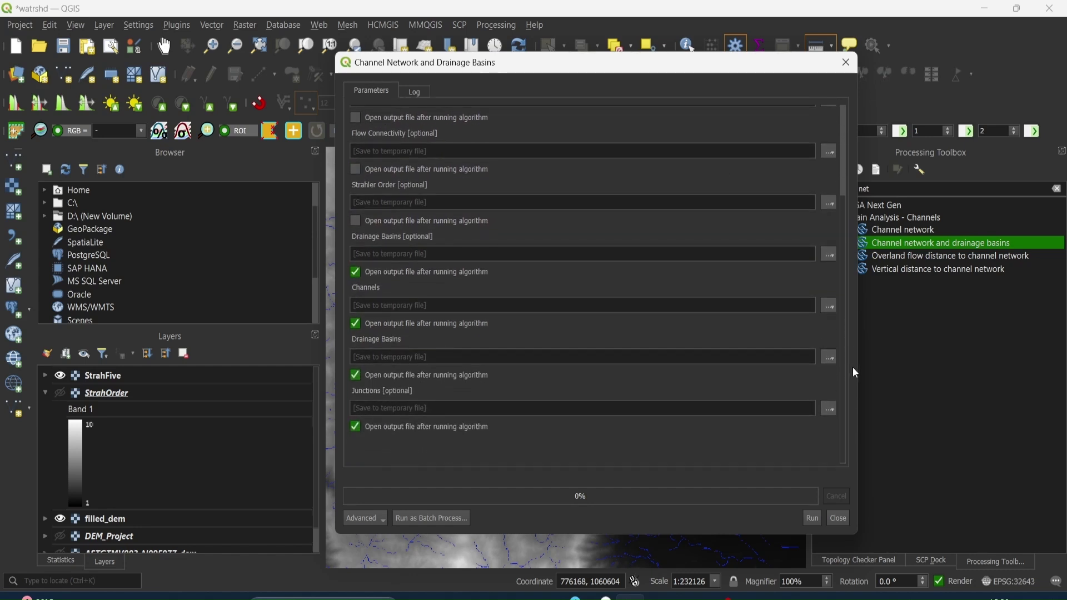
left_click(356, 273)
left_click(830, 306)
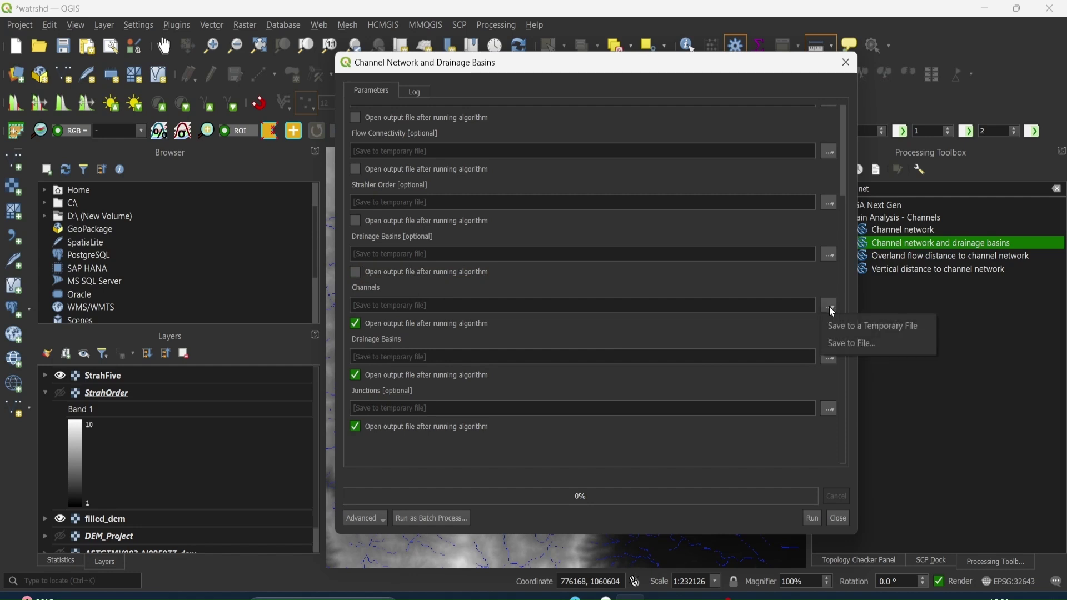
Save Channels as channels.shp, skip loading Drainage Basins and Junctions, and run
left_click(826, 346)
left_click(550, 447)
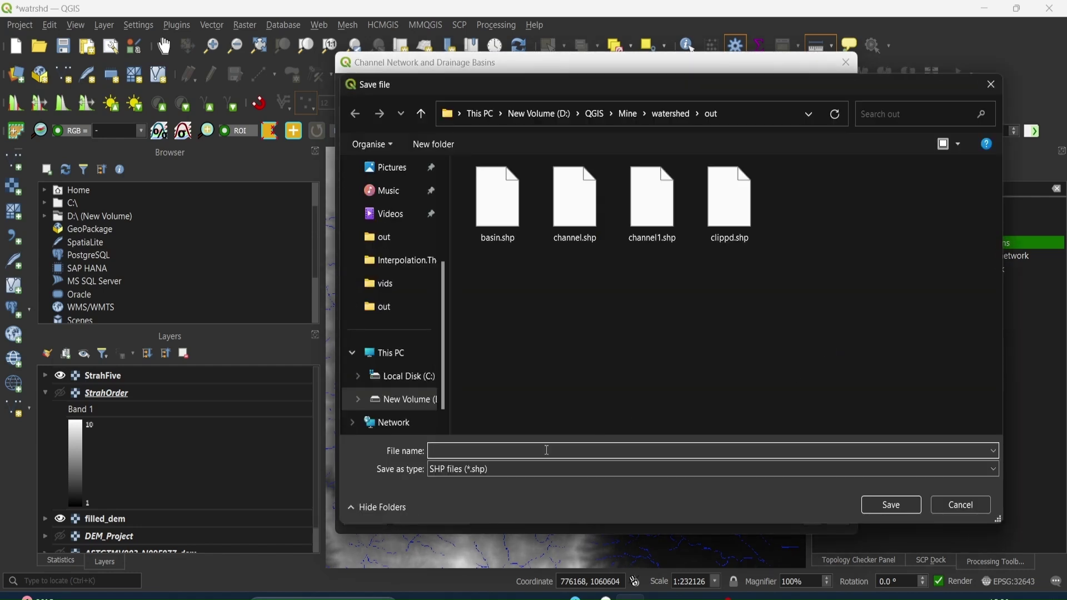
type("channels")
left_click(876, 505)
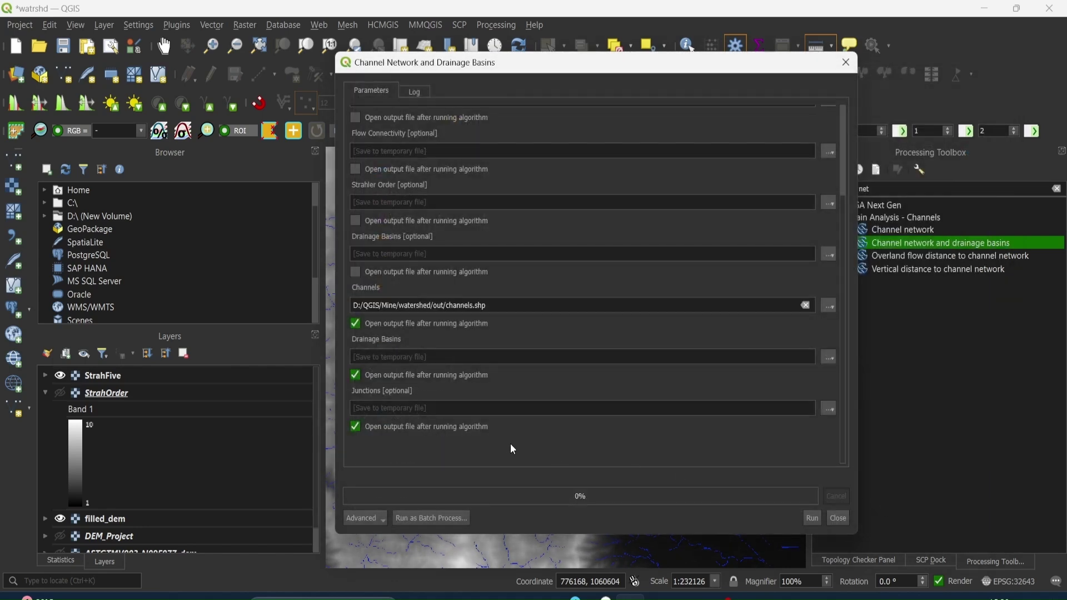
left_click(357, 375)
left_click(356, 431)
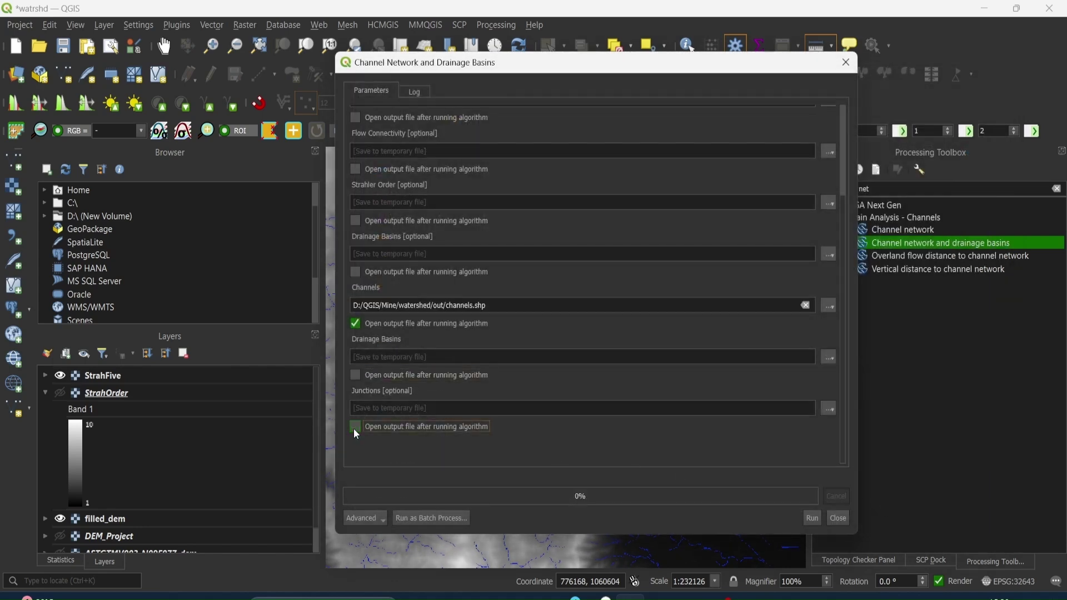
left_click(813, 519)
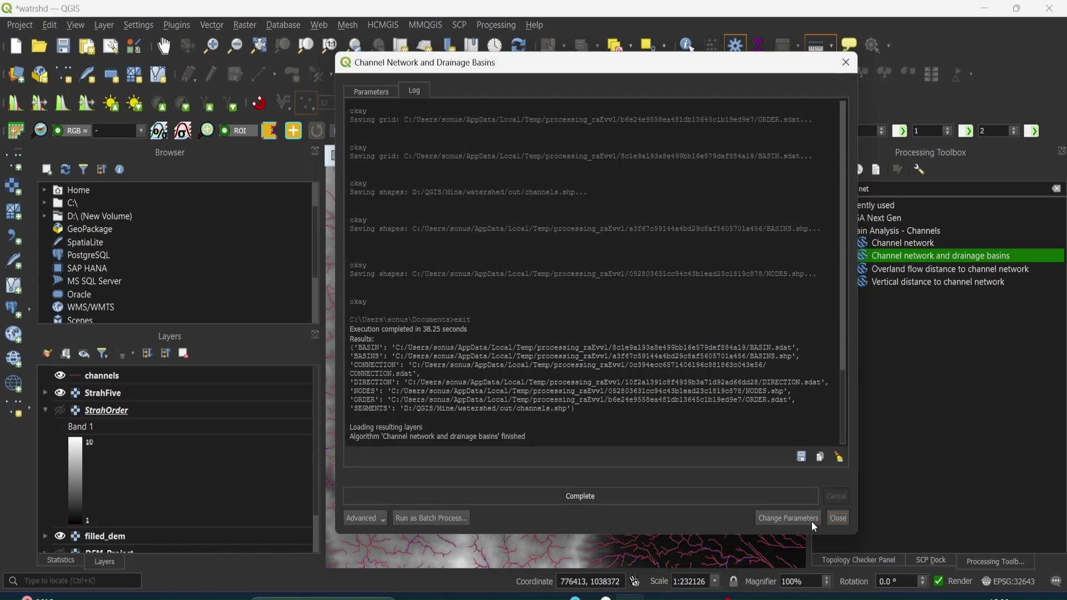
Close the finished run and hide the new channels layer to compare with Strahler streams
left_click(839, 520)
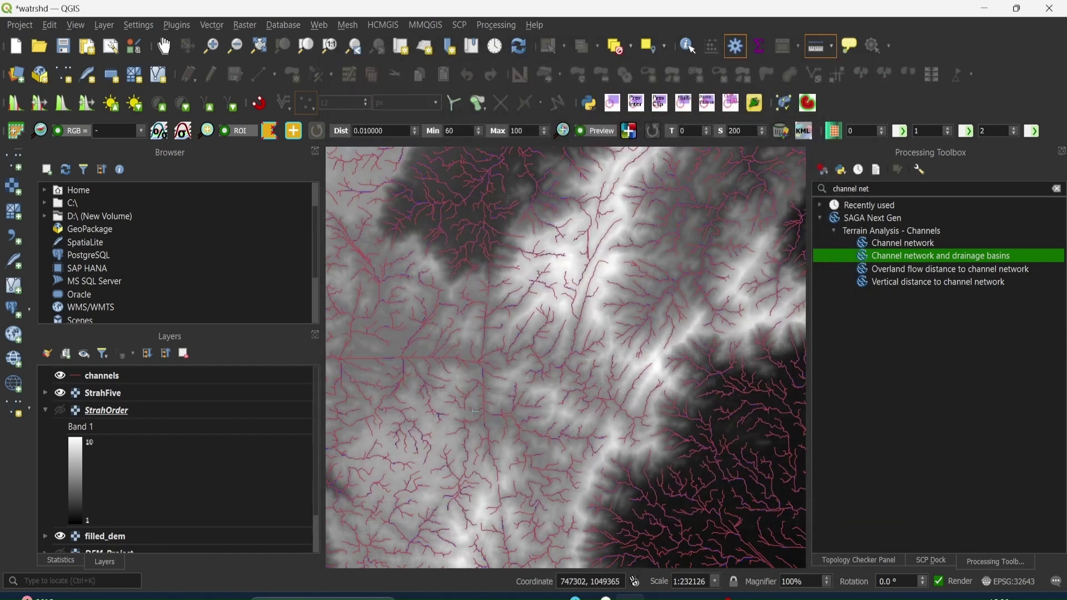
scroll(475, 411, "down", 1)
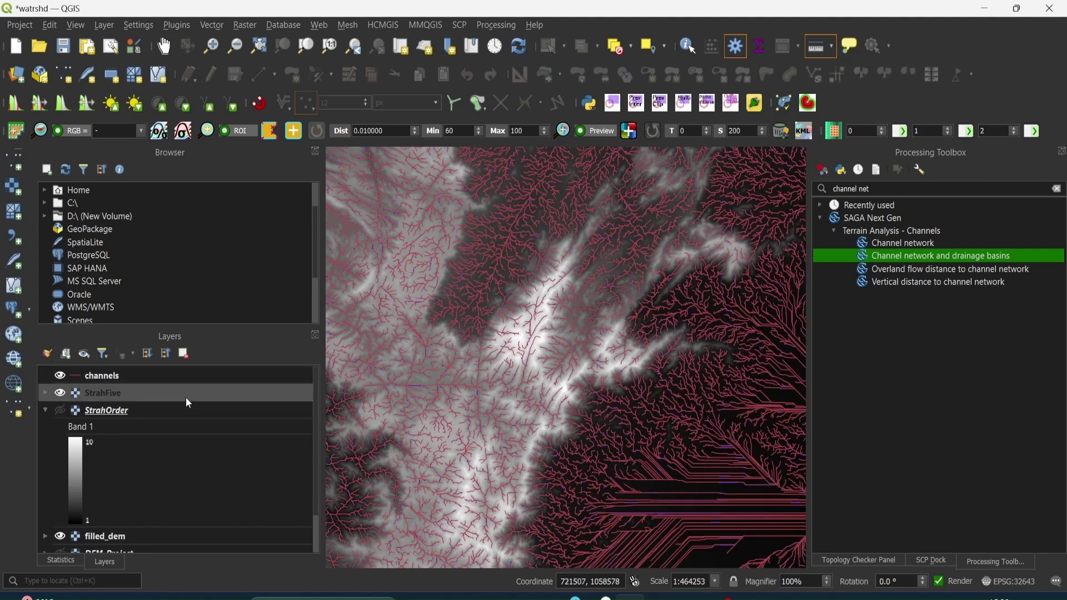
scroll(485, 271, "up", 2)
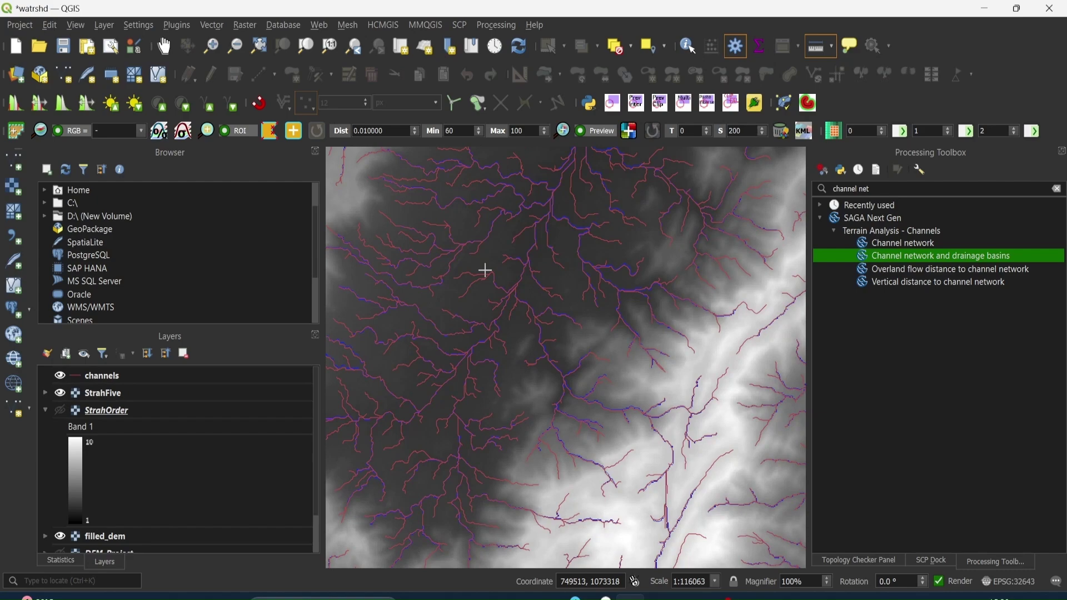
scroll(486, 271, "up", 3)
scroll(470, 317, "down", 5)
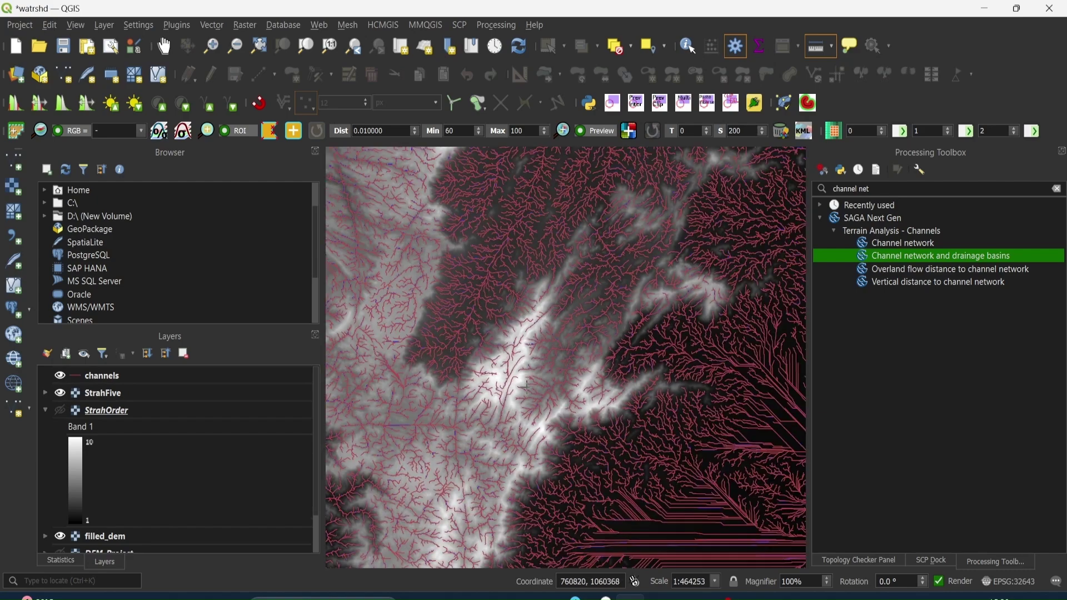
left_click(60, 376)
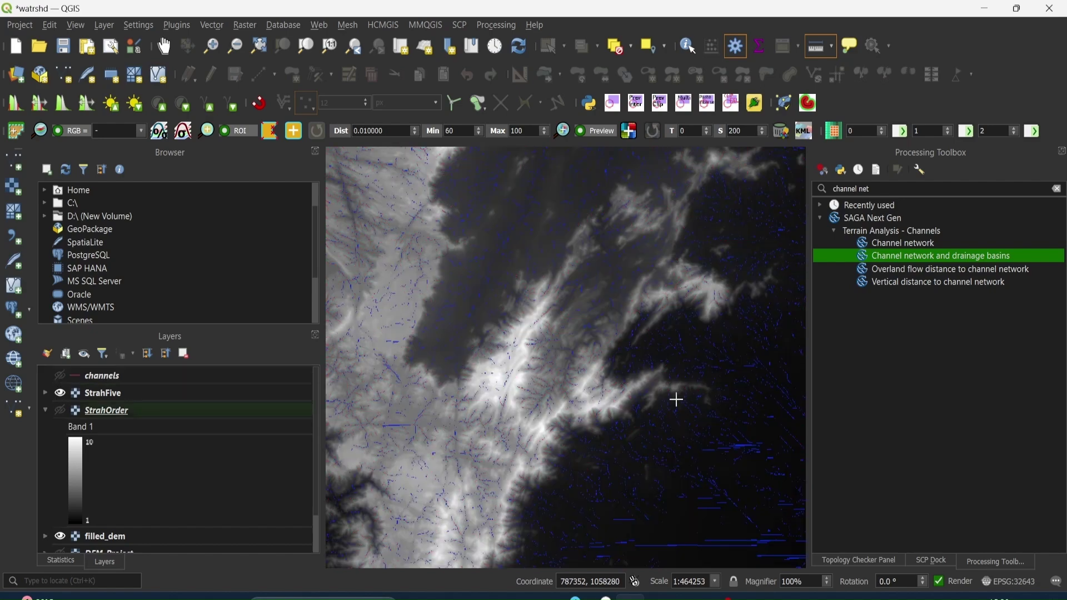
scroll(639, 391, "up", 2)
scroll(510, 353, "down", 3)
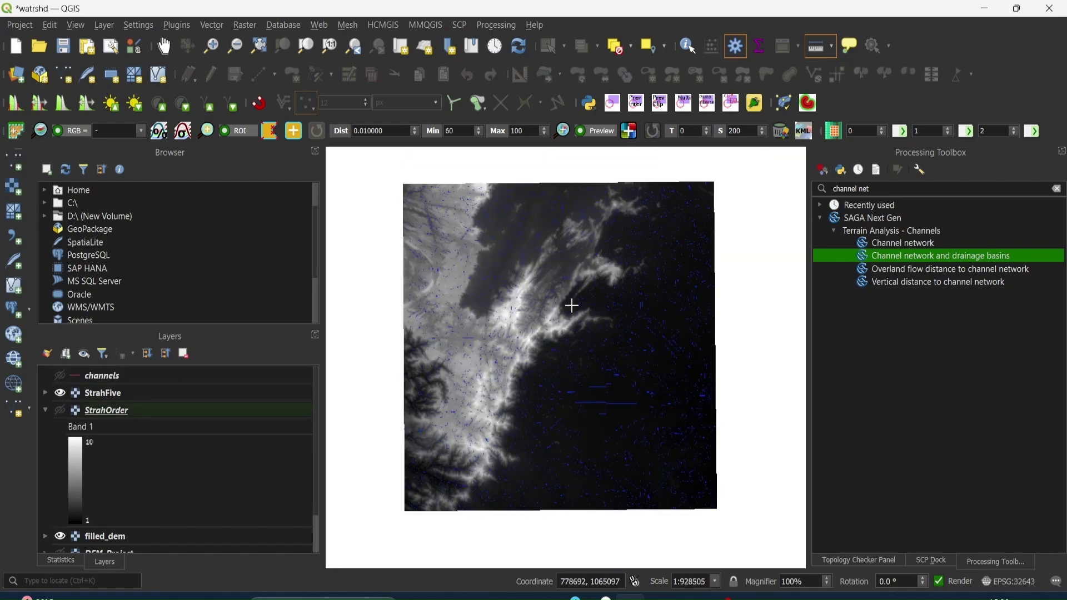
Pan across the DEM and turn the channels layer back on
left_click_drag(572, 305, 583, 377)
scroll(528, 318, "up", 2)
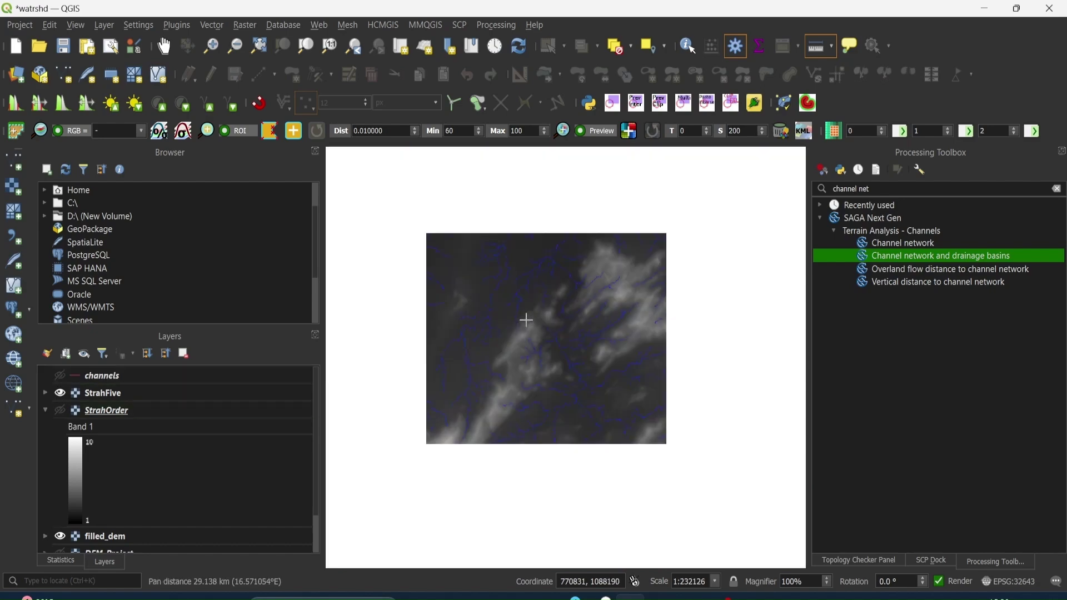
left_click_drag(526, 320, 443, 364)
left_click(59, 376)
scroll(654, 411, "down", 2)
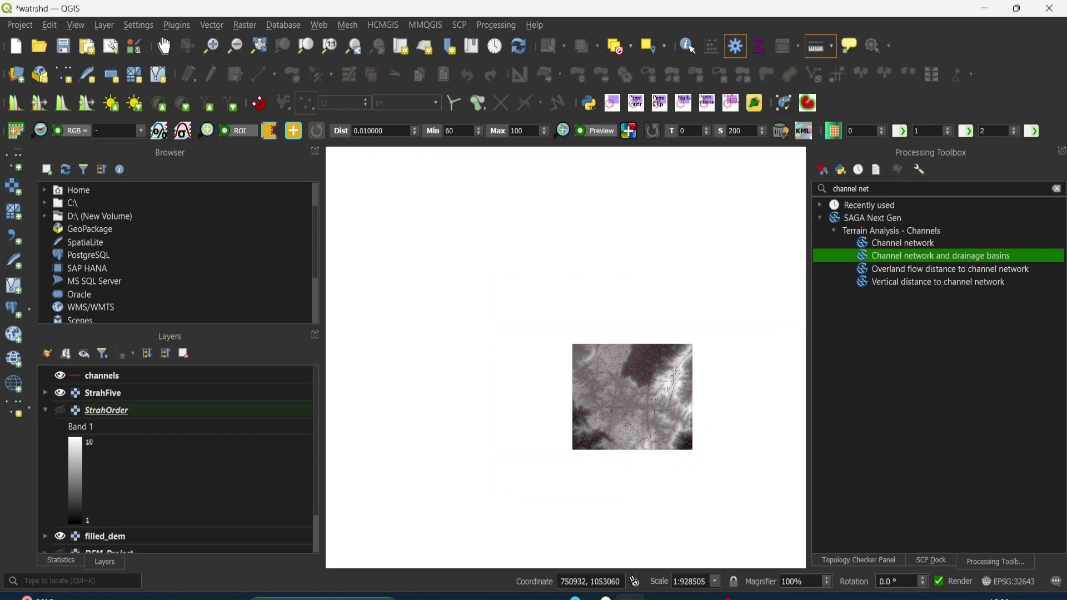
scroll(656, 412, "up", 3)
left_click_drag(610, 289, 635, 383)
Hide the channels layer and zoom in on the outlet cell of the blue network
left_click(60, 376)
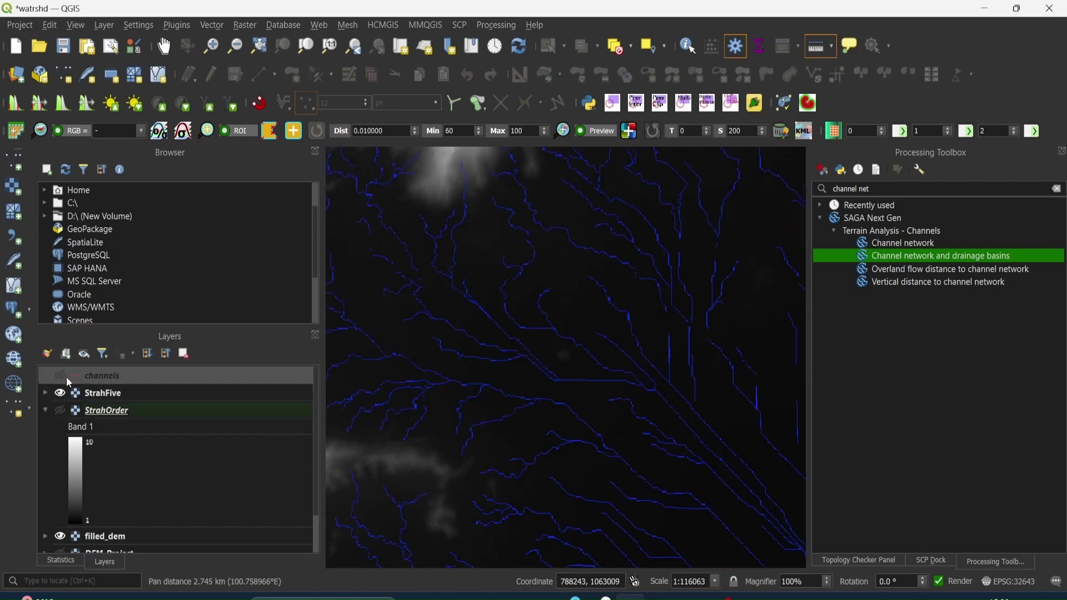
scroll(623, 382, "up", 2)
scroll(630, 348, "down", 2)
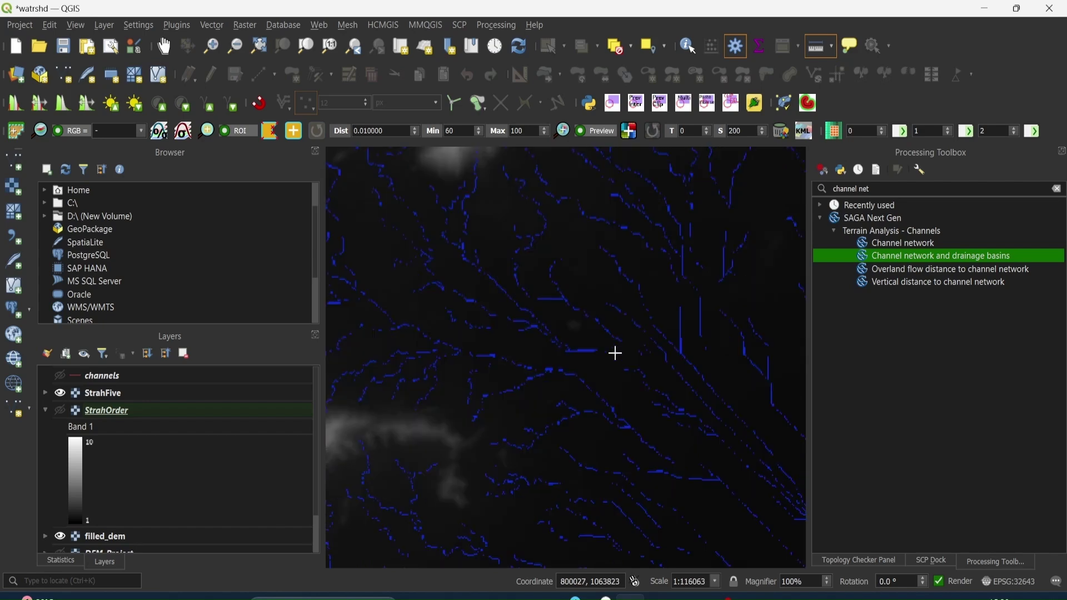
scroll(623, 356, "up", 1)
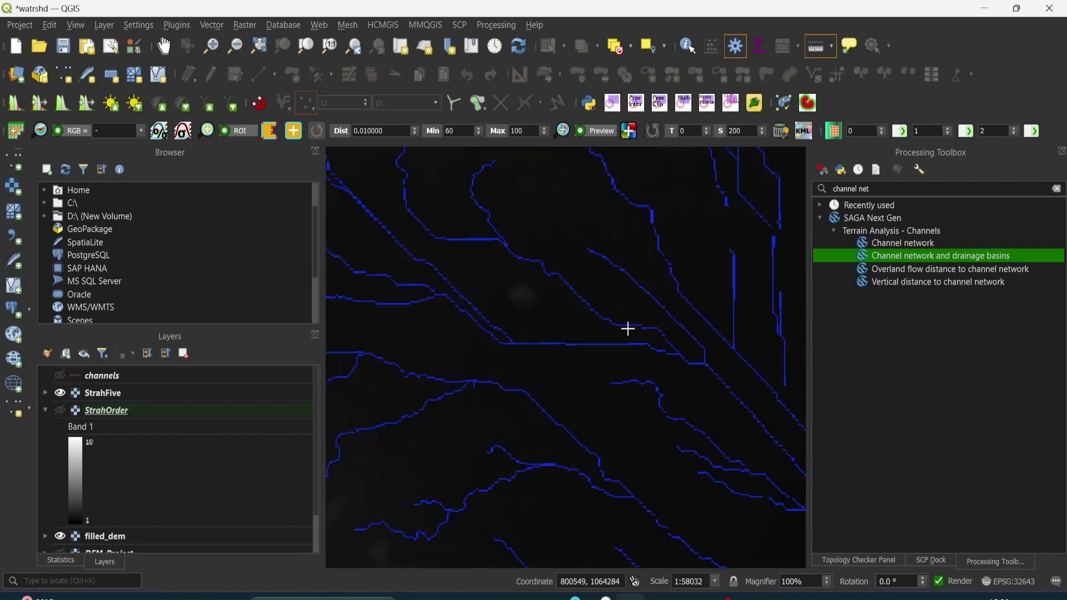
left_click(164, 46)
left_click_drag(682, 372, 665, 383)
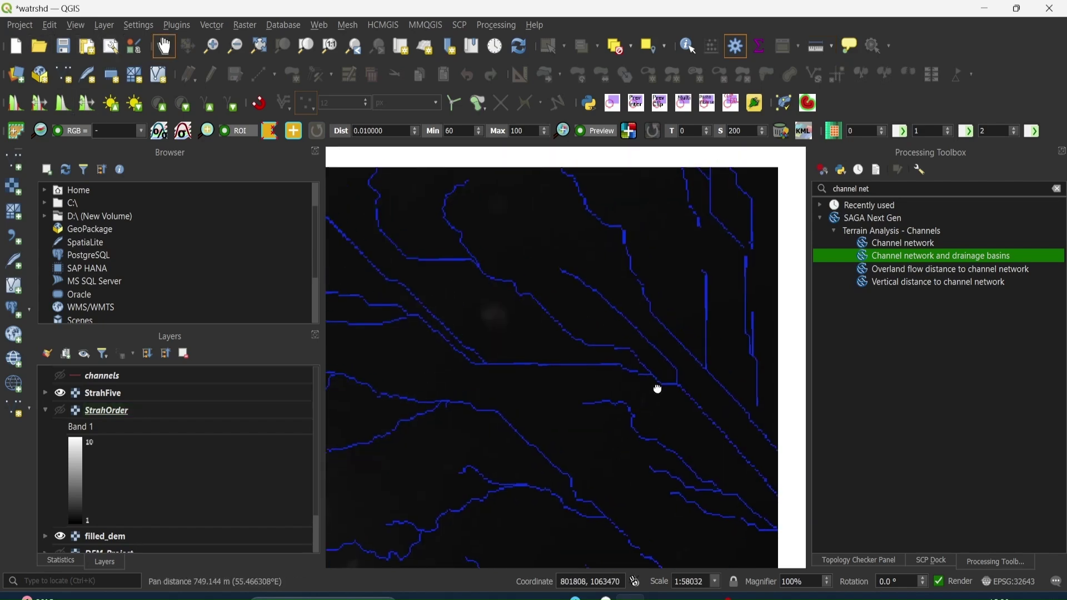
scroll(612, 383, "up", 3)
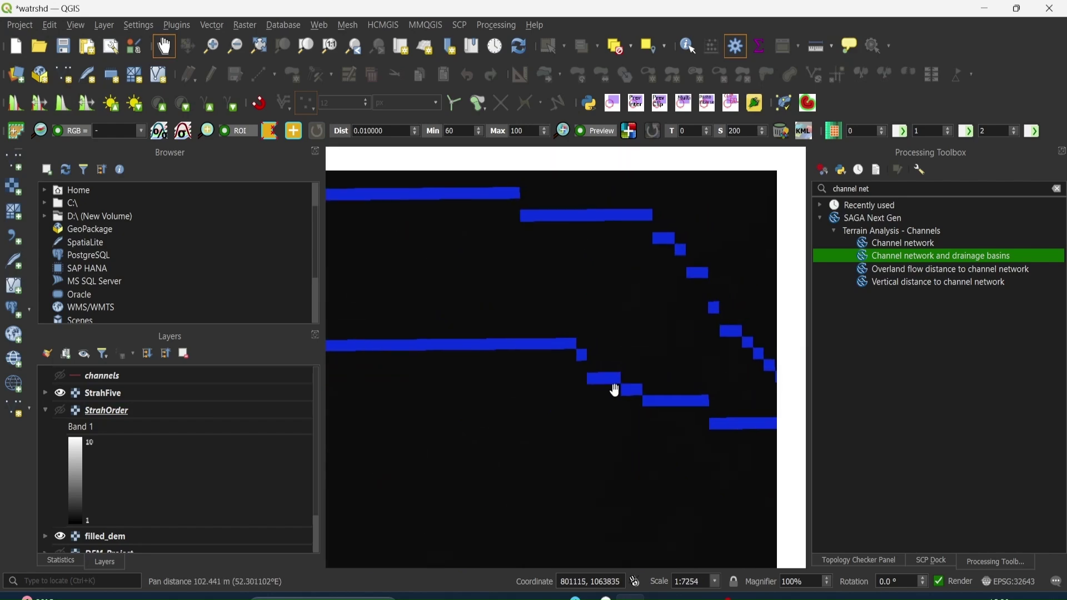
scroll(611, 388, "up", 1)
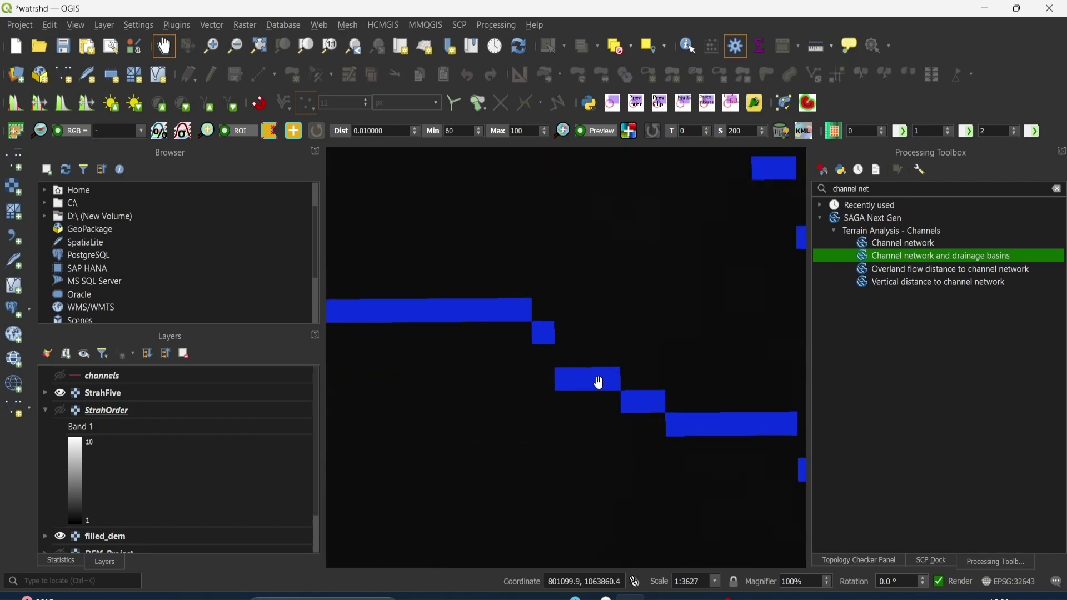
Copy the outlet cell's coordinates in the map CRS (EPSG:32643)
right_click(599, 382)
mouse_move(653, 395)
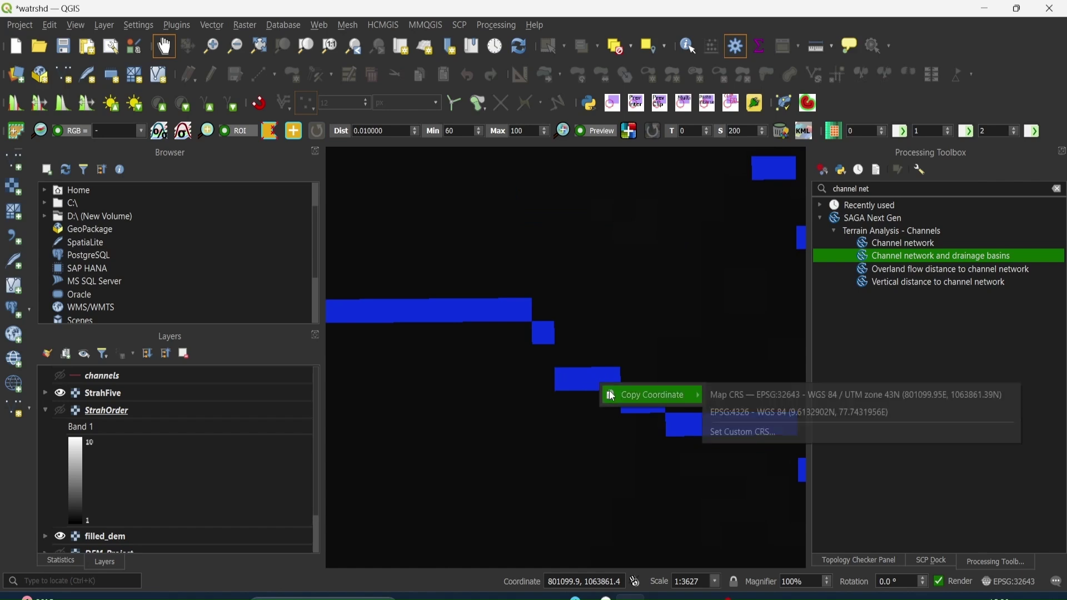
left_click(708, 394)
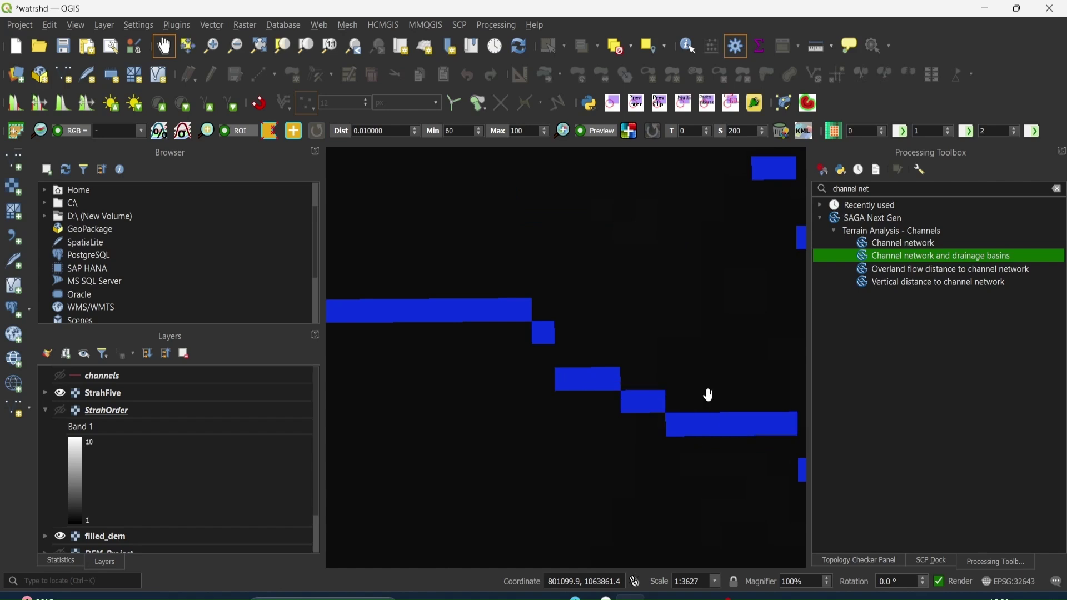
right_click(576, 380)
mouse_move(585, 392)
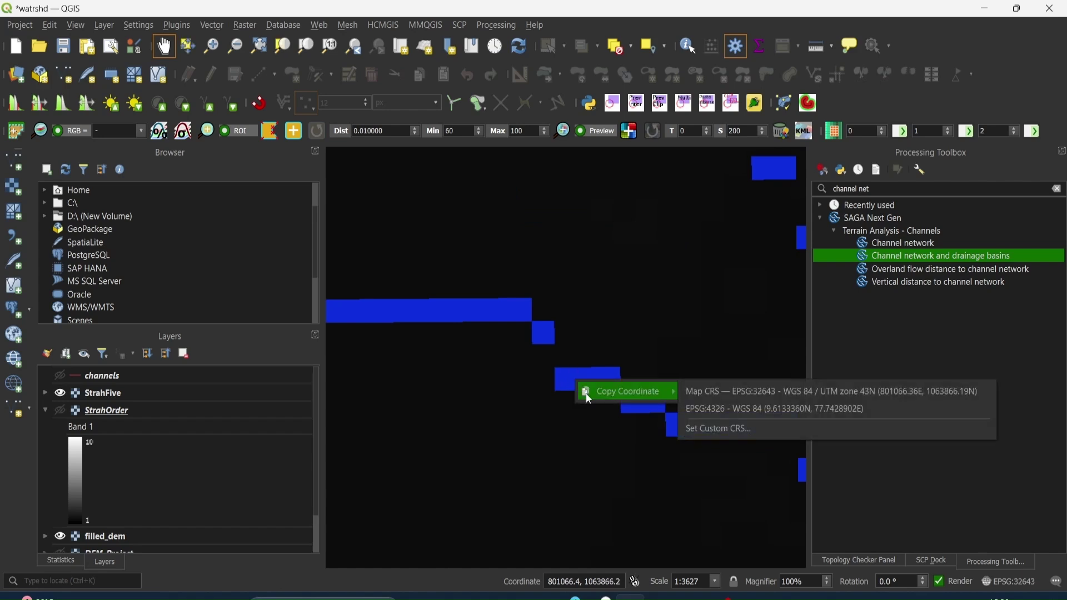
left_click(695, 395)
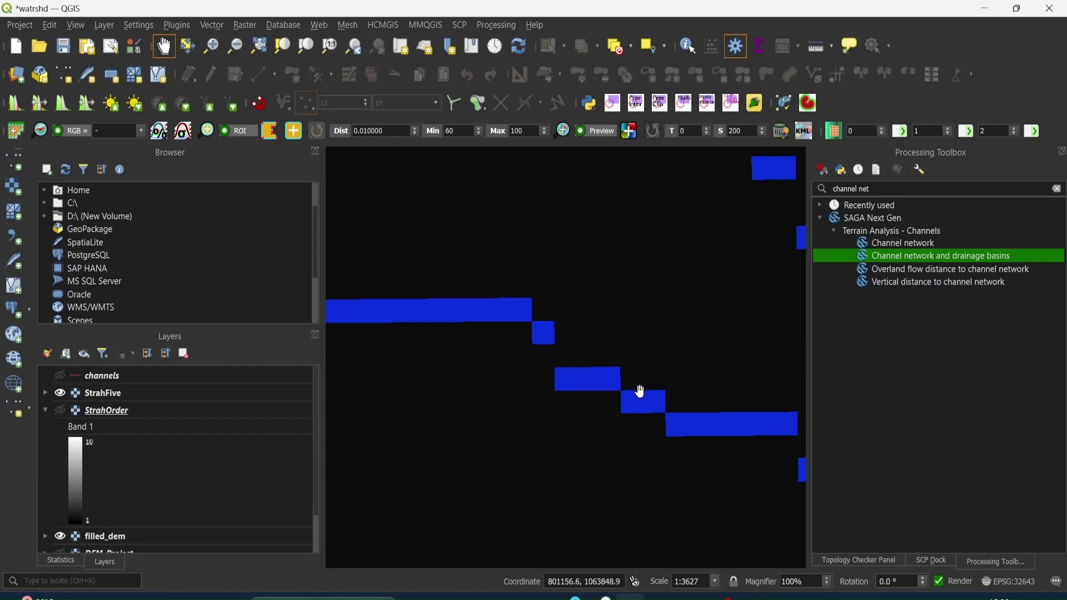
scroll(592, 390, "down", 6)
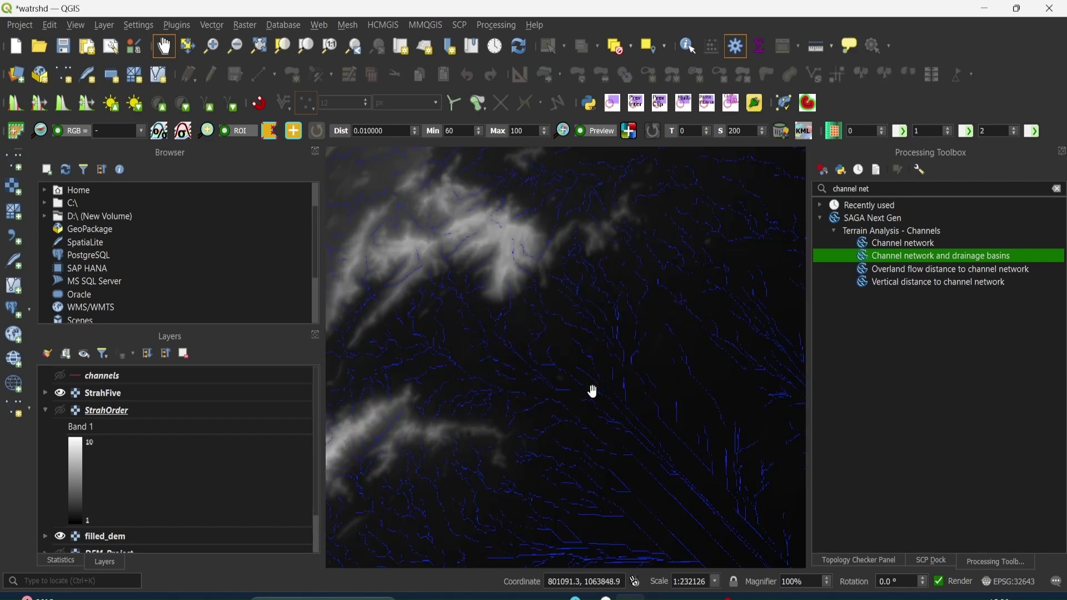
scroll(593, 392, "up", 2)
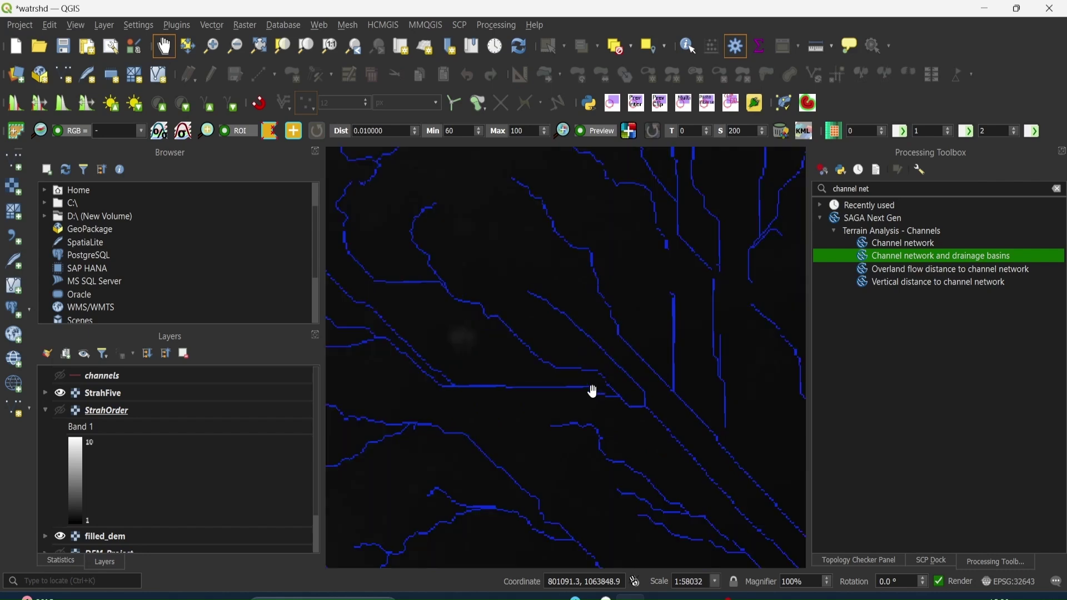
scroll(594, 392, "up", 3)
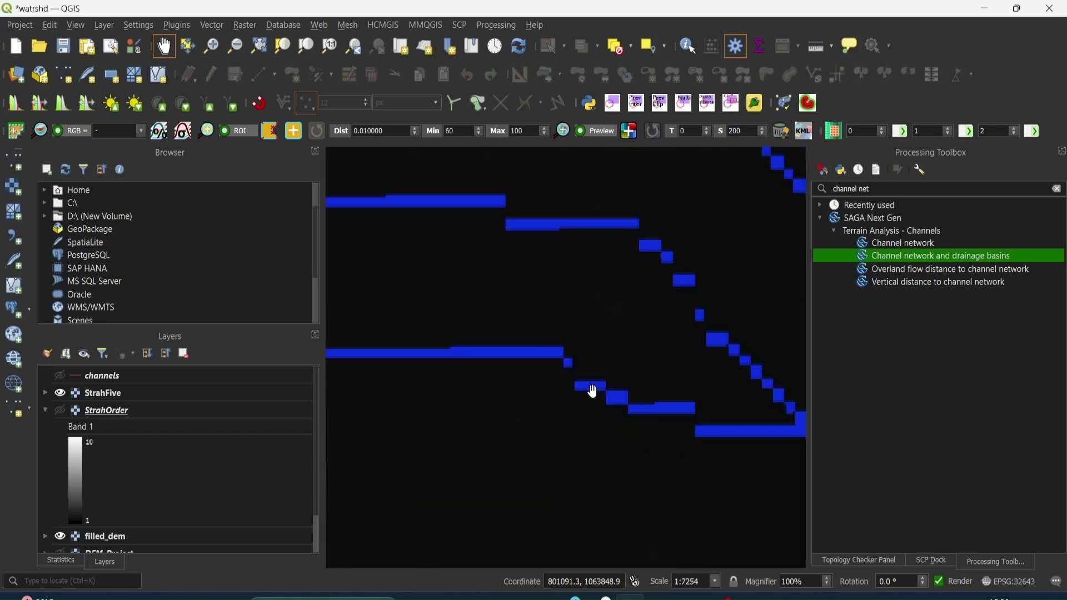
scroll(594, 384, "up", 1)
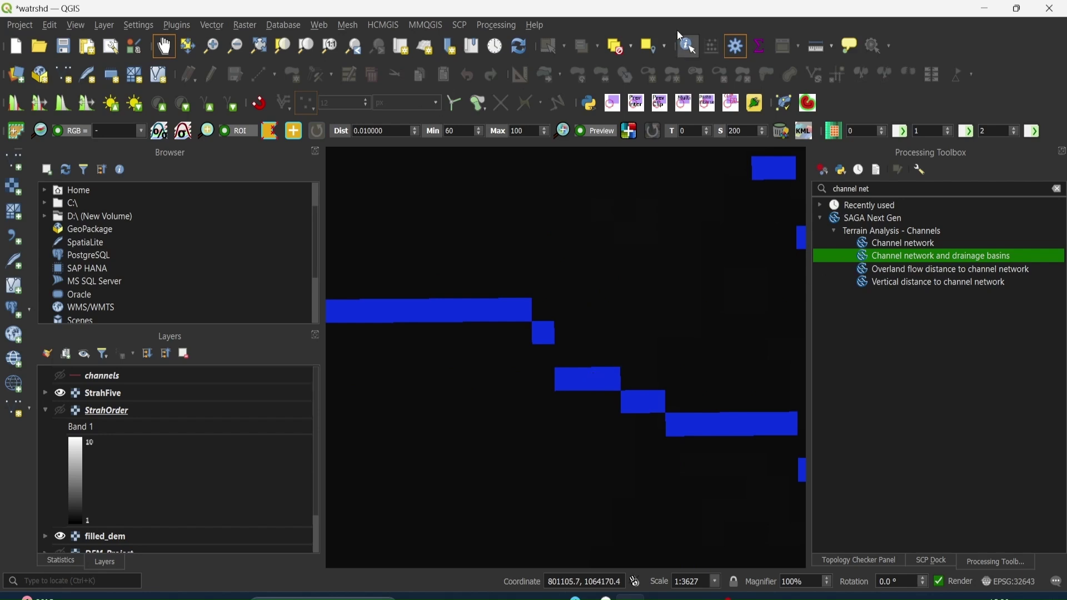
Search the Processing Toolbox for 'upslope' and open the Upslope area tool
left_click(1058, 191)
type("u")
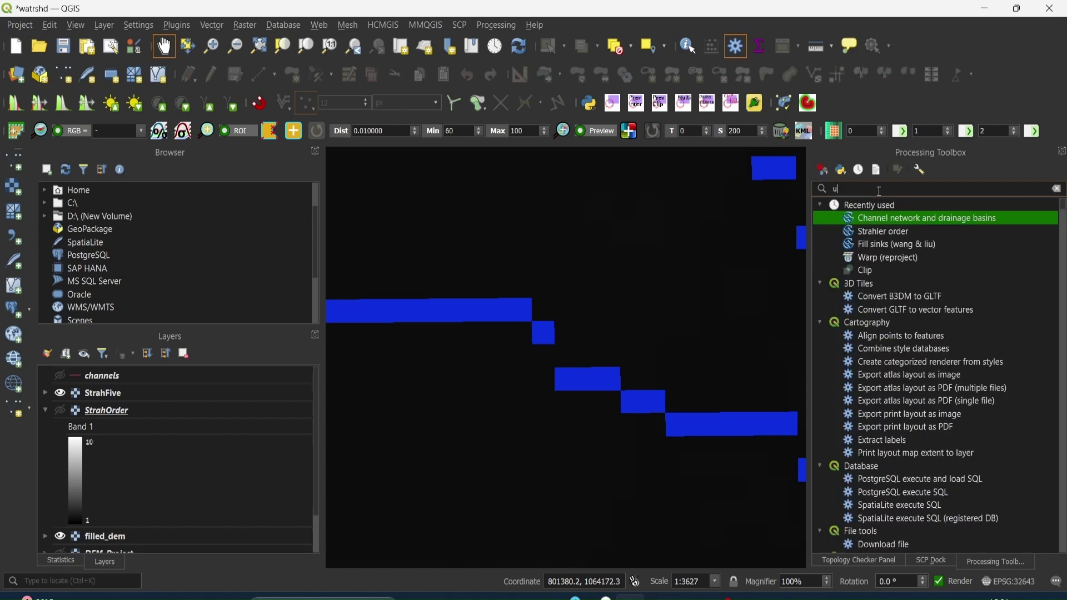
type("psslop")
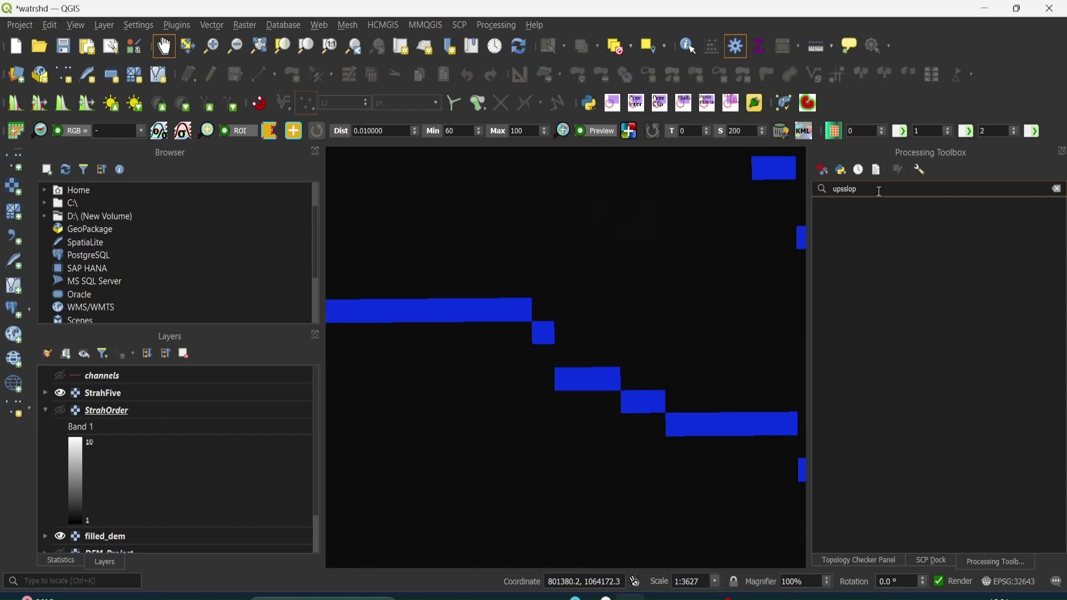
key("BackSpace")
key("BackSpace")
key("BackSpace")
key("BackSpace")
type("lo")
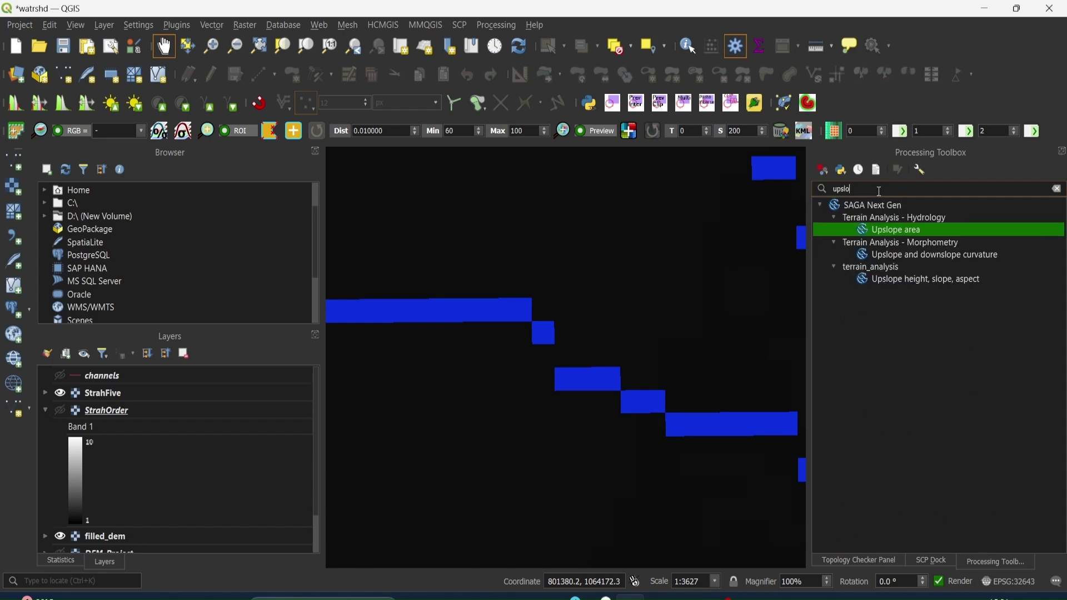
double_click(903, 229)
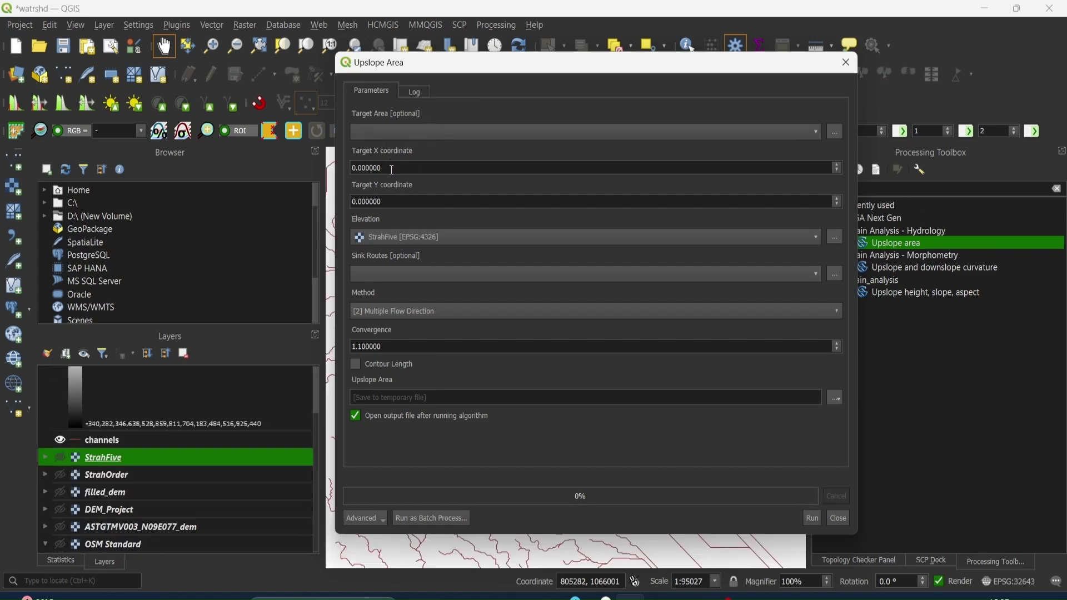
Paste the outlet coordinates as Target X 797727.4 and Target Y 1063990
left_click_drag(384, 169, 345, 174)
type("797727.40,1063990.00")
left_click_drag(387, 170, 440, 167)
key("BackSpace")
left_click(394, 198)
double_click(361, 203)
type(",1063990.00")
key("Delete")
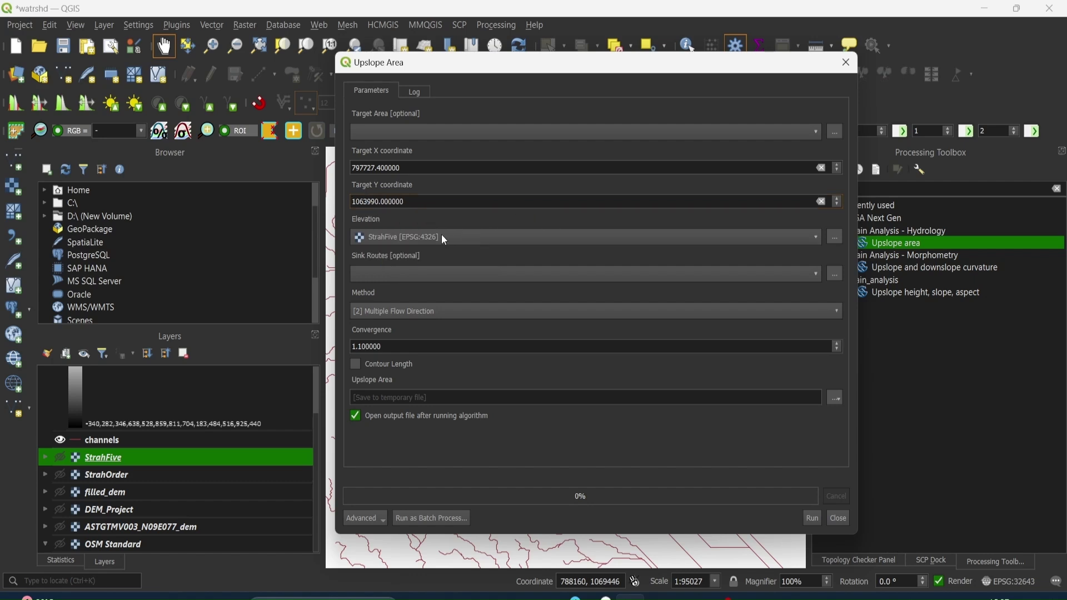
Use filled_dem elevation with Deterministic 8 routing, keep a temporary output, and run
left_click(444, 239)
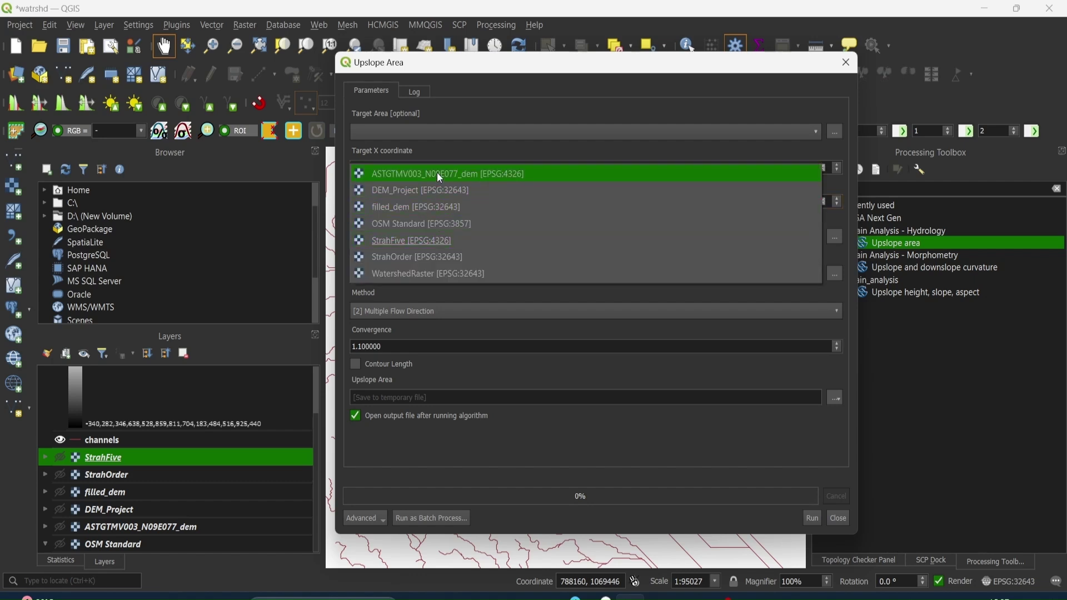
left_click(434, 211)
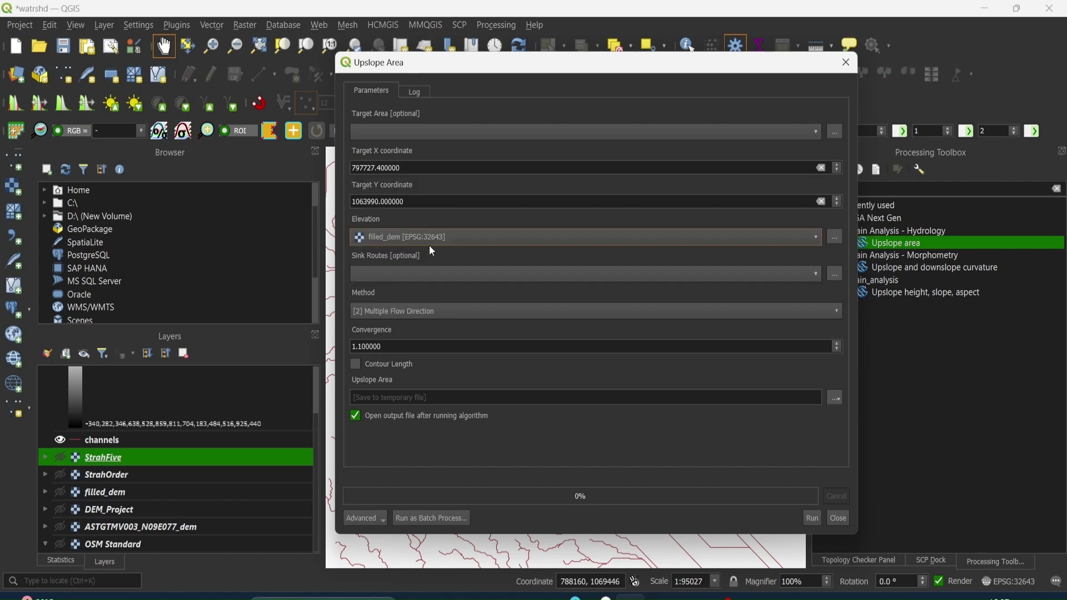
left_click(461, 317)
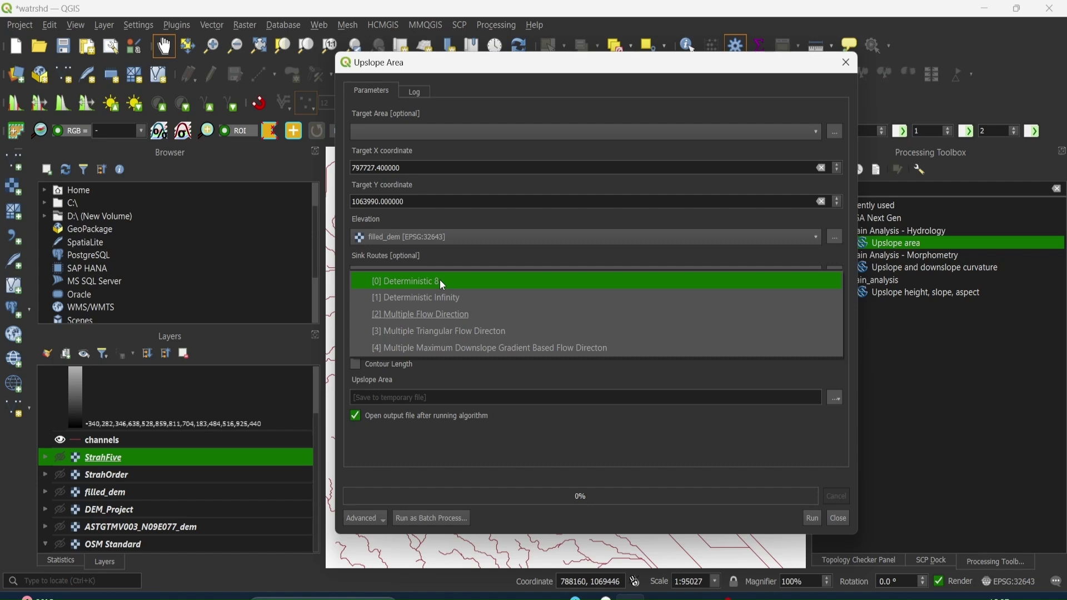
left_click(442, 282)
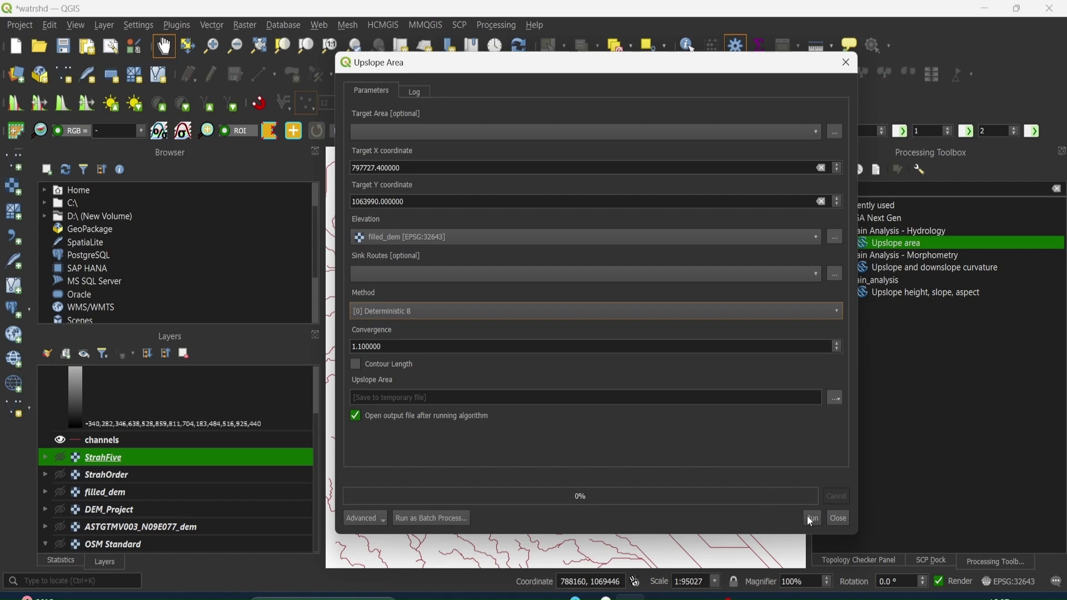
left_click(835, 399)
left_click(667, 395)
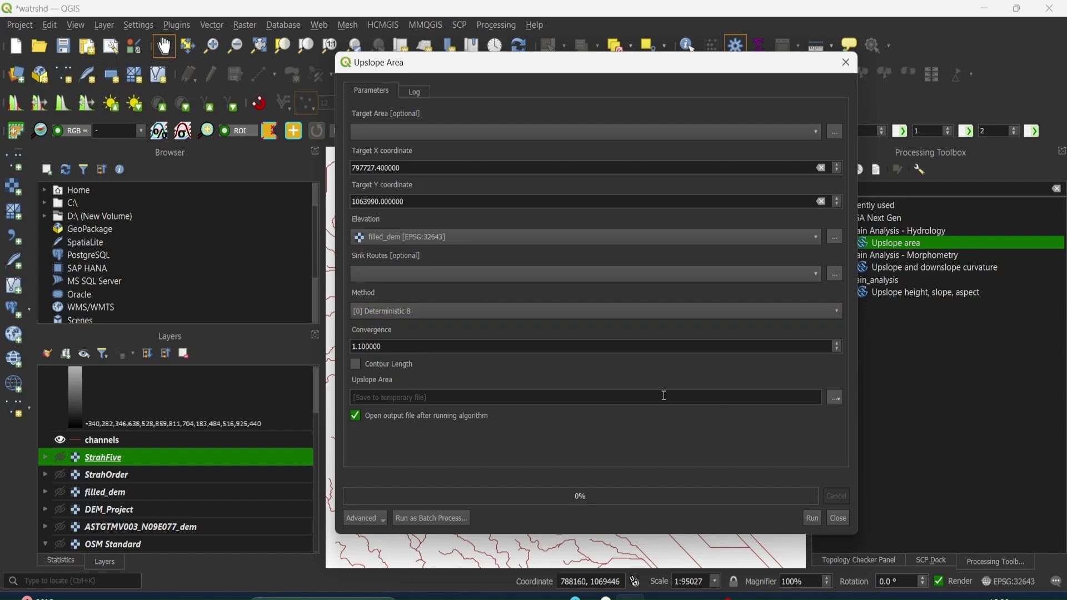
left_click(812, 520)
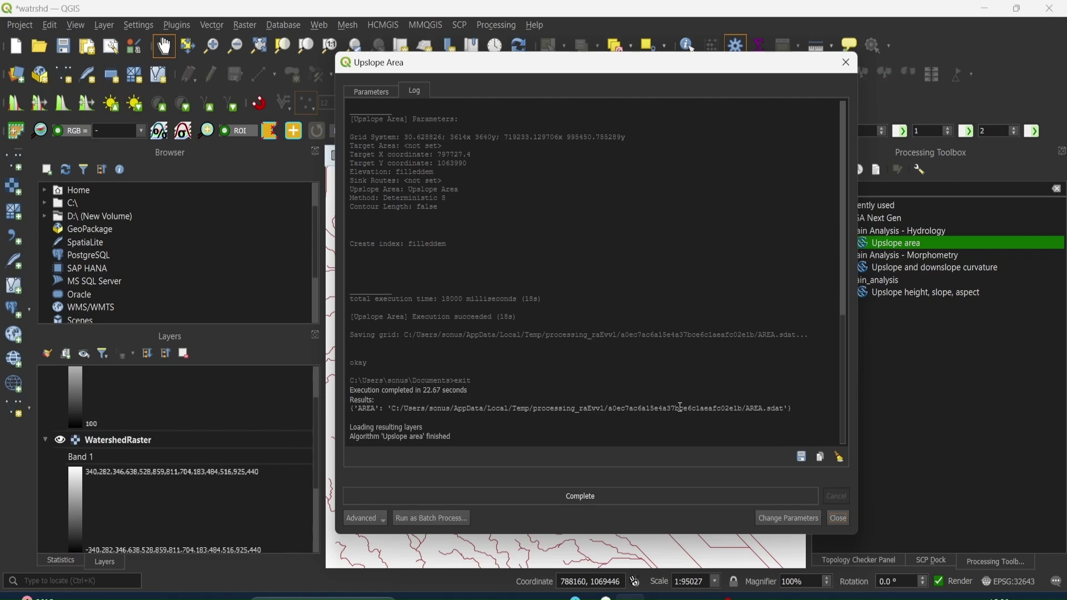
Close the Upslope Area dialog and frame the black watershed among the red channel lines
left_click(839, 521)
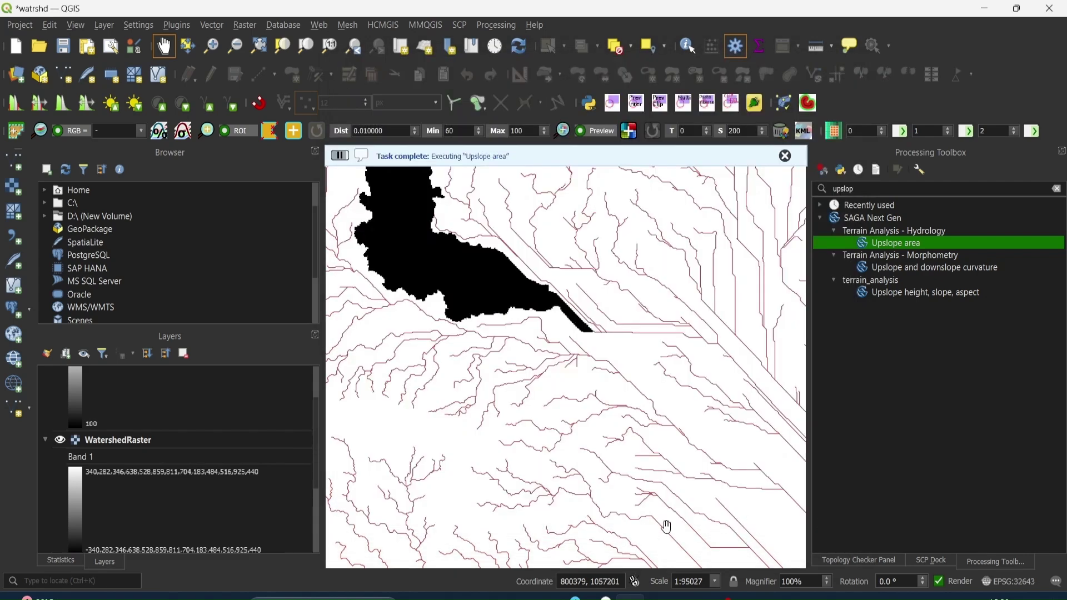
scroll(281, 498, "up", 2)
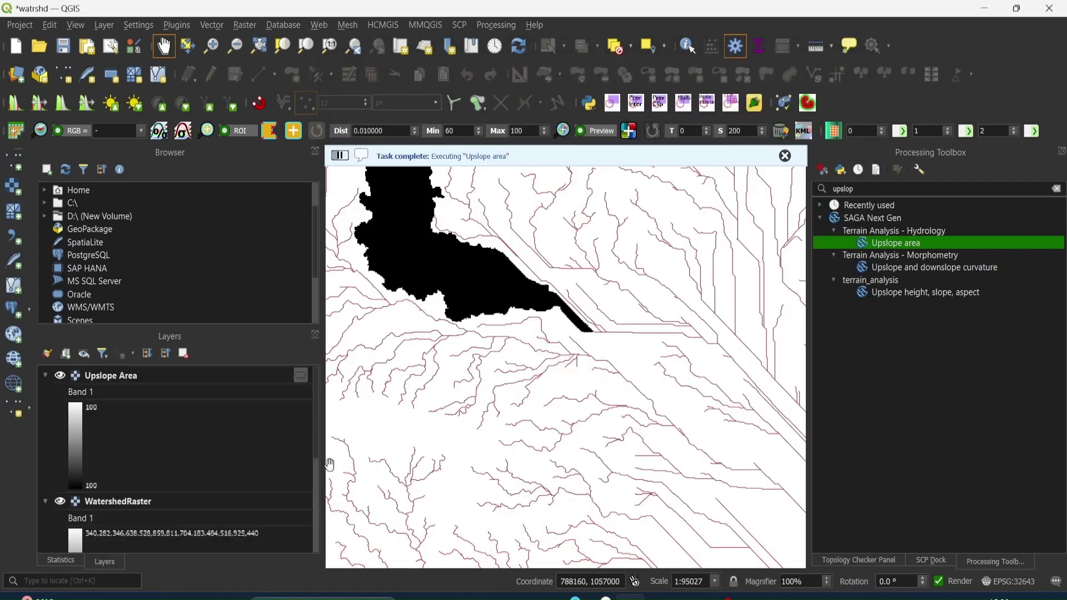
left_click_drag(425, 217, 542, 389)
scroll(511, 283, "down", 1)
left_click_drag(511, 284, 519, 303)
scroll(519, 303, "up", 1)
scroll(518, 303, "down", 1)
left_click_drag(519, 367, 489, 323)
scroll(491, 333, "up", 1)
scroll(492, 333, "up", 1)
scroll(492, 333, "down", 1)
scroll(490, 340, "down", 1)
scroll(488, 323, "up", 1)
scroll(488, 322, "down", 1)
scroll(489, 322, "up", 1)
scroll(489, 322, "down", 1)
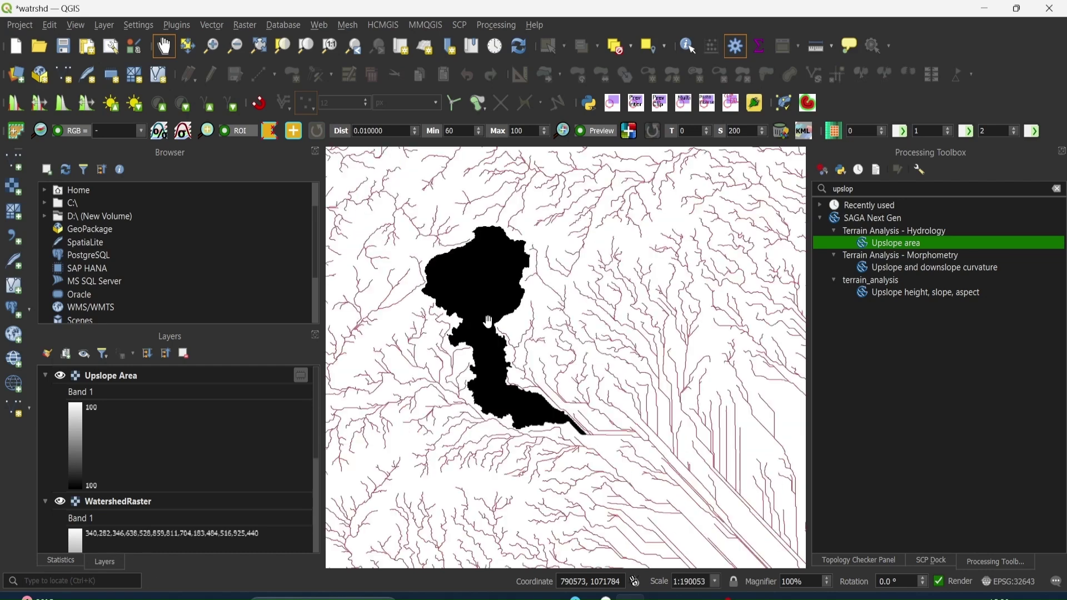
left_click(244, 30)
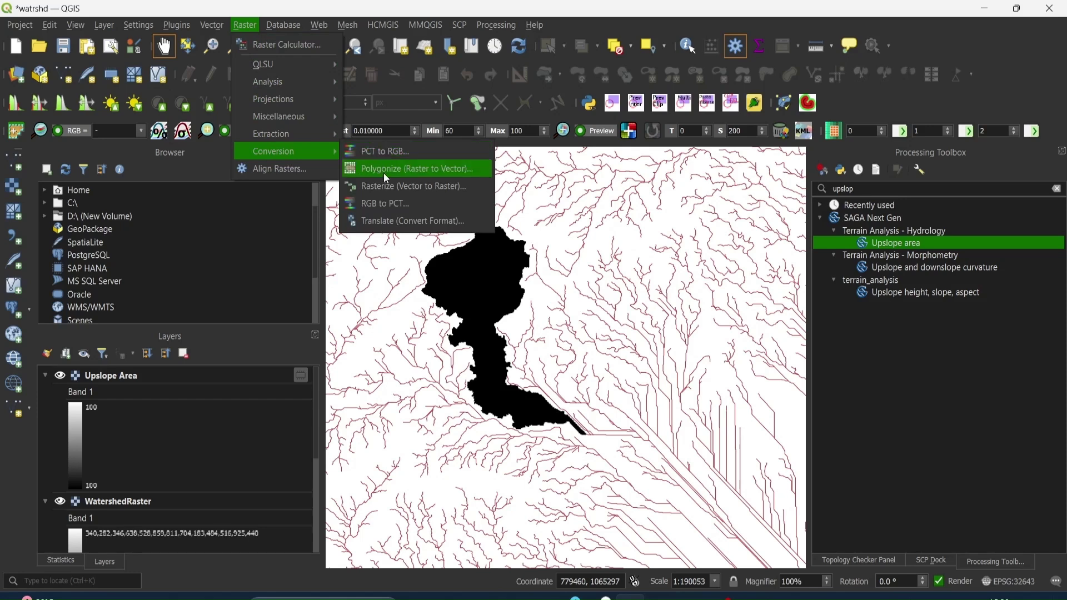
Start Polygonize with the Upslope Area raster as its input layer
left_click(450, 168)
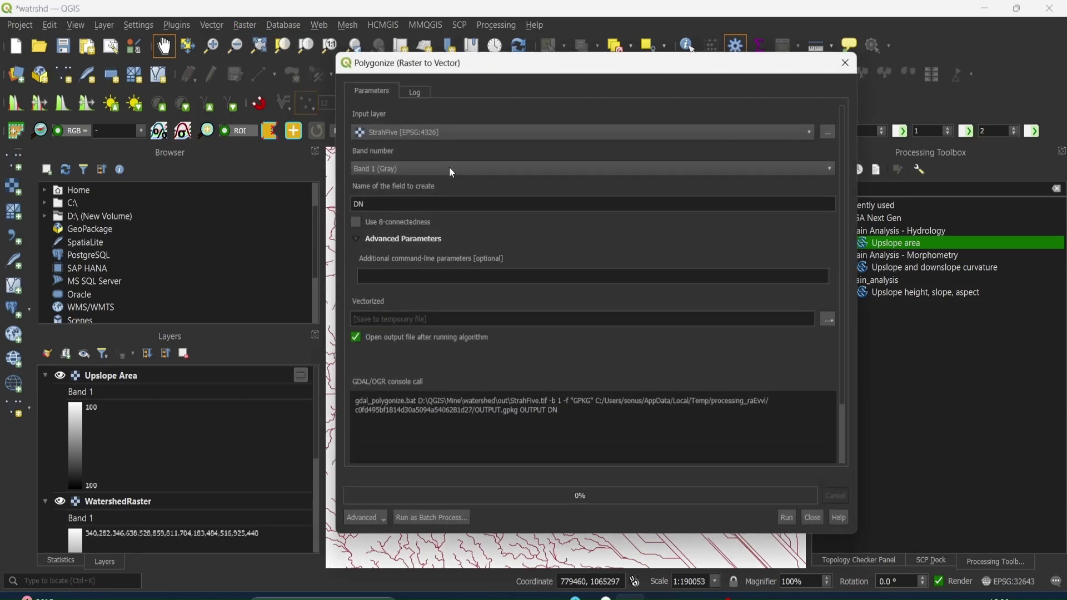
left_click(418, 135)
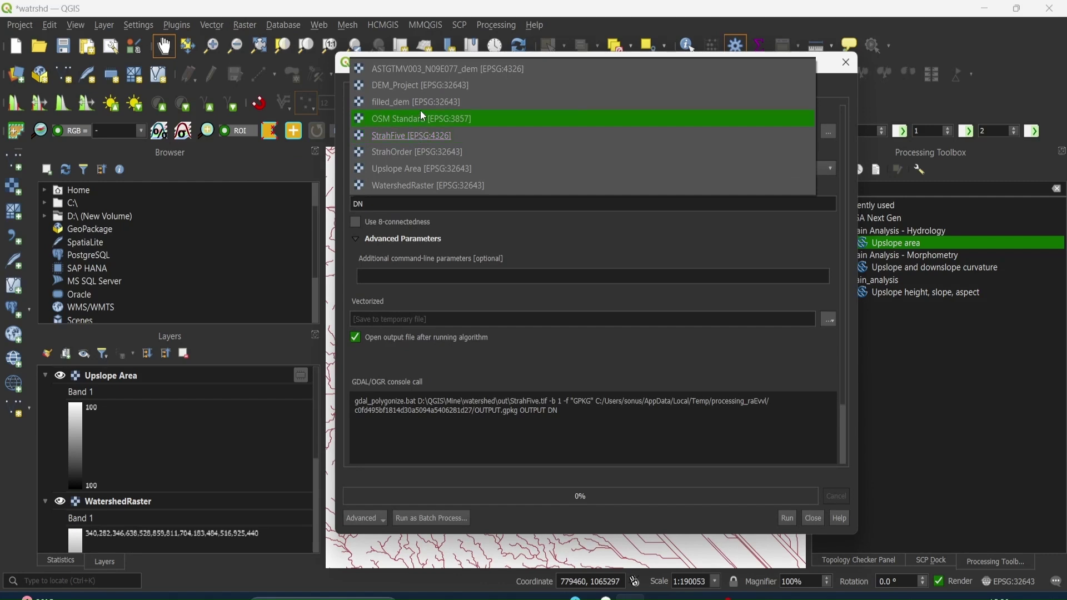
left_click(425, 170)
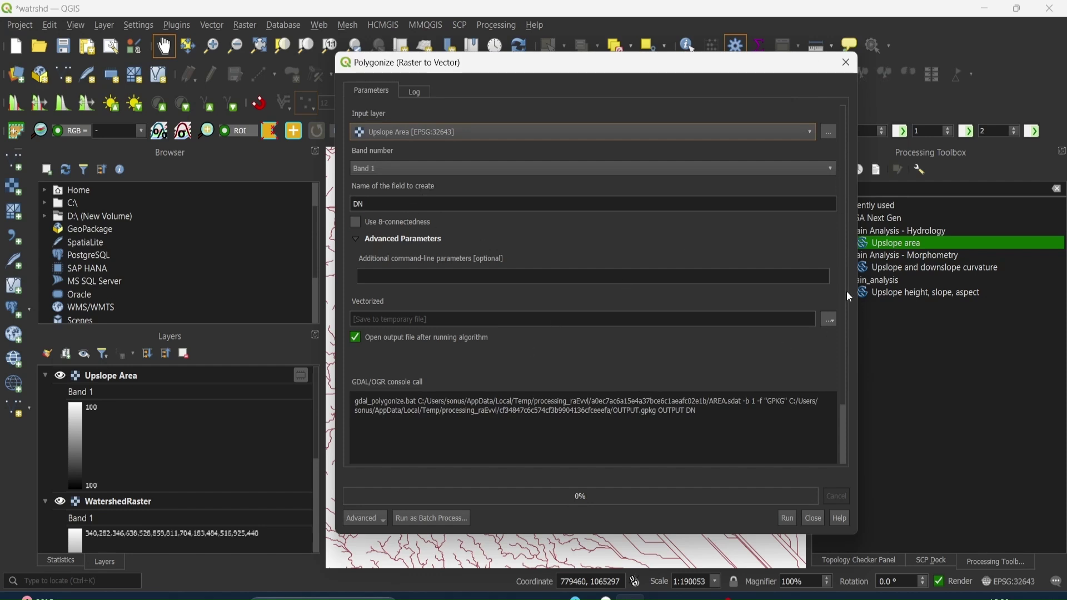
Save the polygons as Watershed in the watershed out folder and run the conversion
left_click_drag(845, 278, 848, 346)
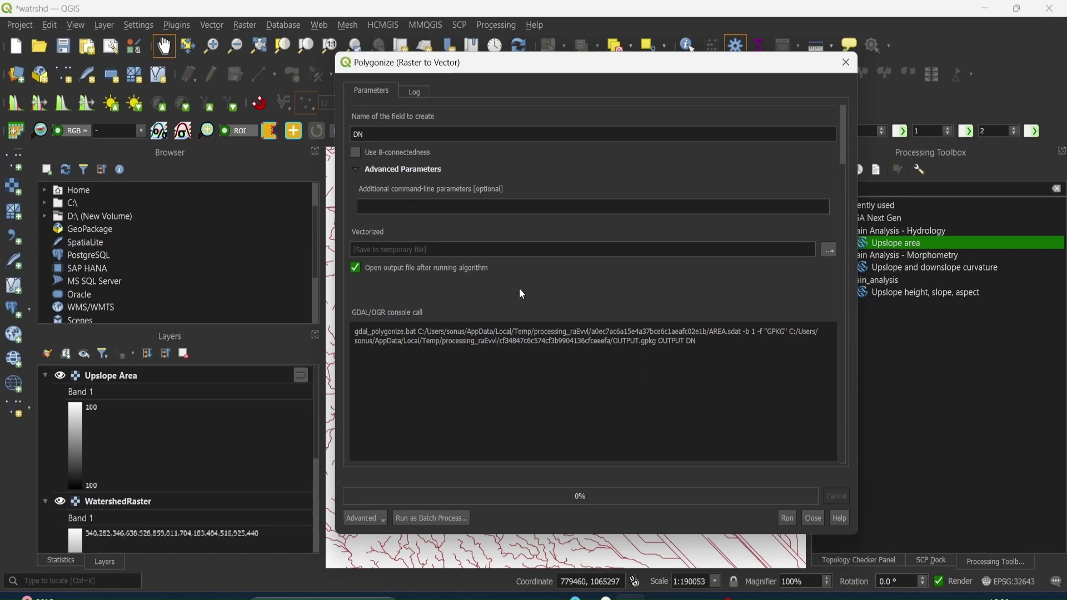
left_click(834, 250)
left_click(833, 285)
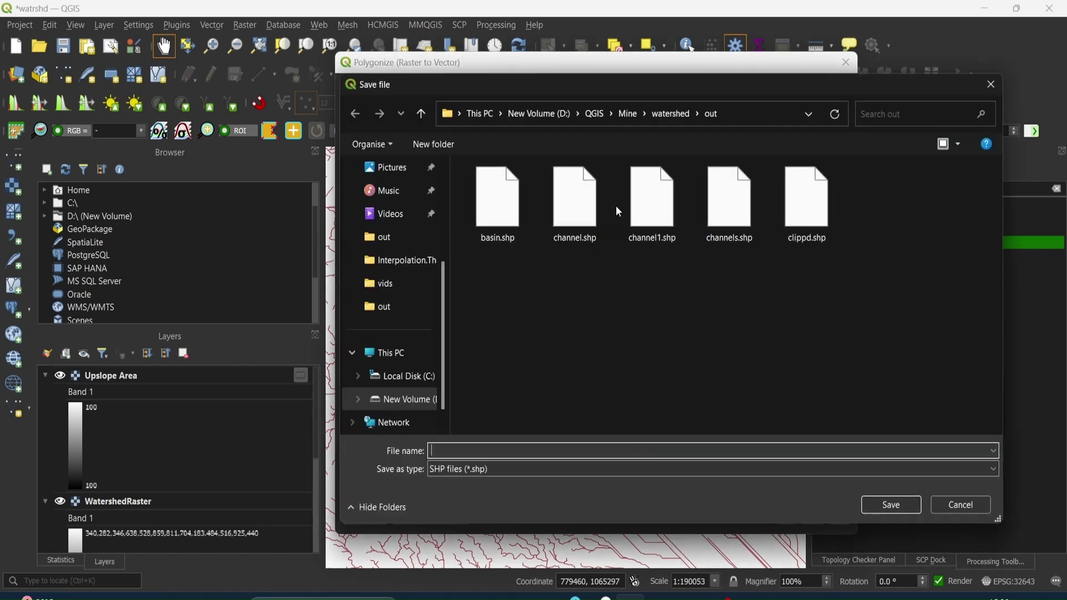
left_click(553, 452)
type("Watershed")
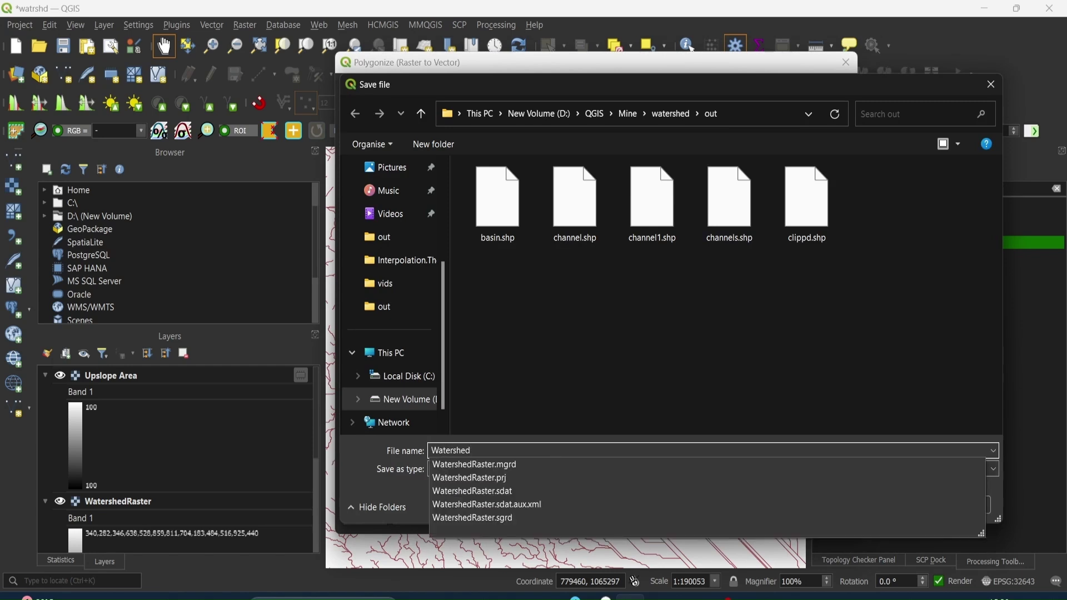
left_click(590, 374)
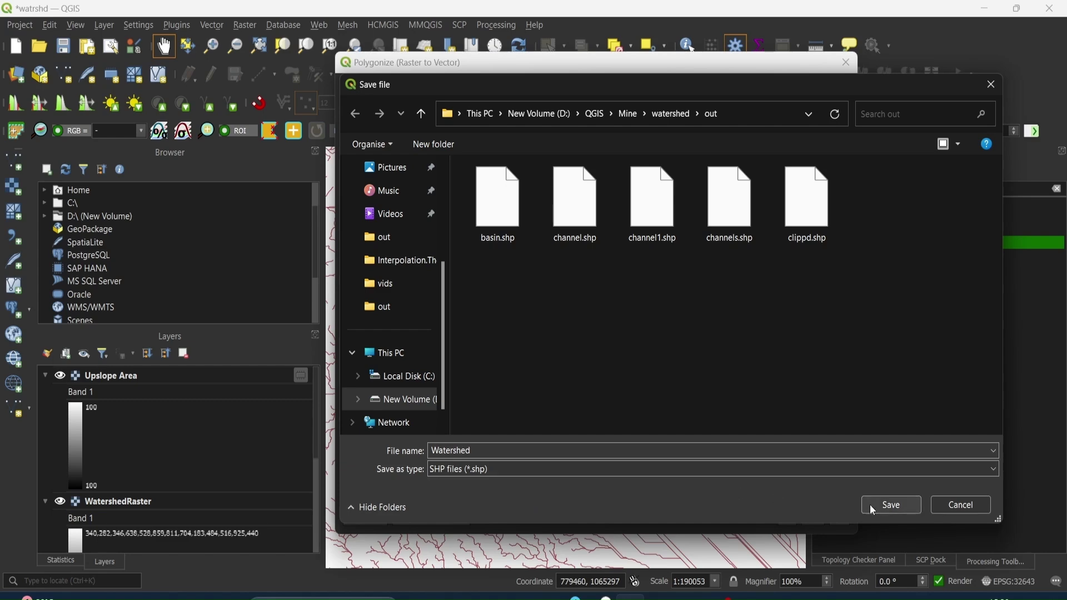
left_click(884, 506)
left_click(782, 515)
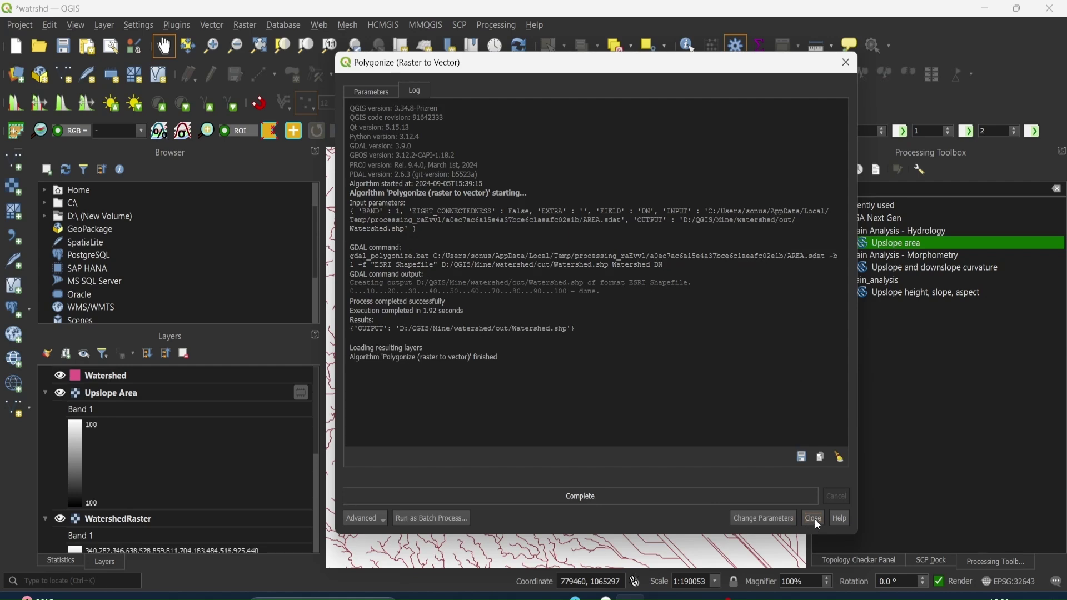
Hide the Upslope Area layer and collapse the Upslope Area and WatershedRaster legends
left_click(814, 519)
scroll(500, 386, "up", 1)
scroll(485, 332, "up", 1)
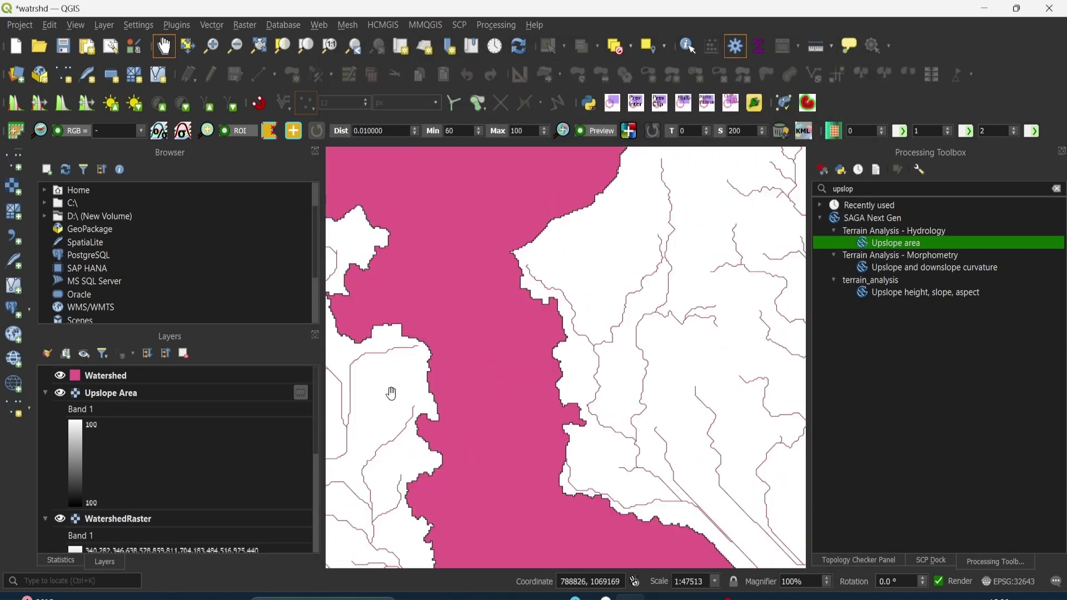
left_click(60, 393)
scroll(436, 403, "down", 1)
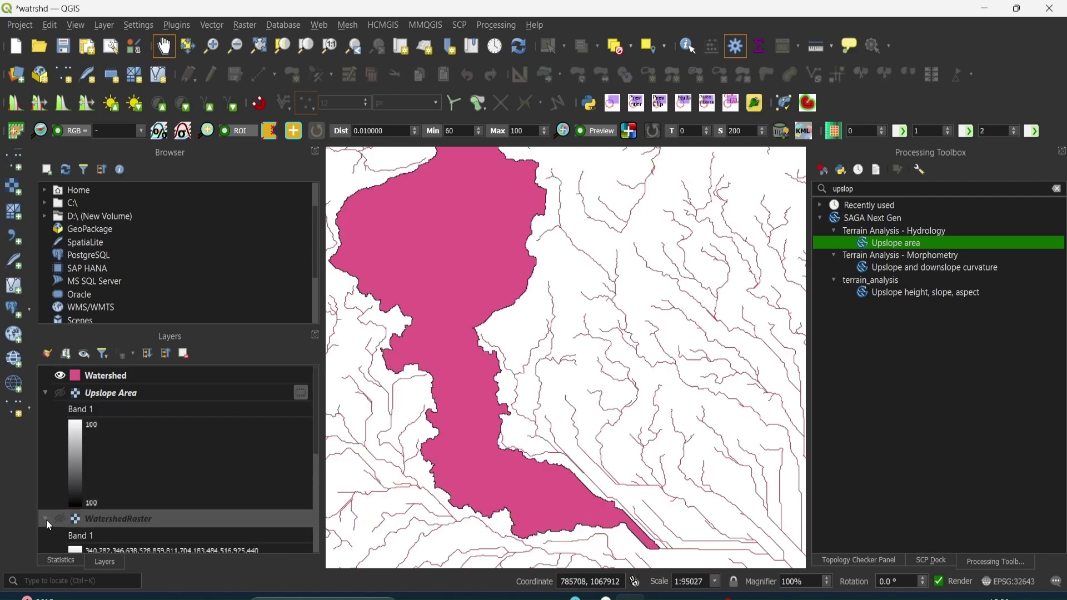
left_click(45, 394)
left_click(45, 411)
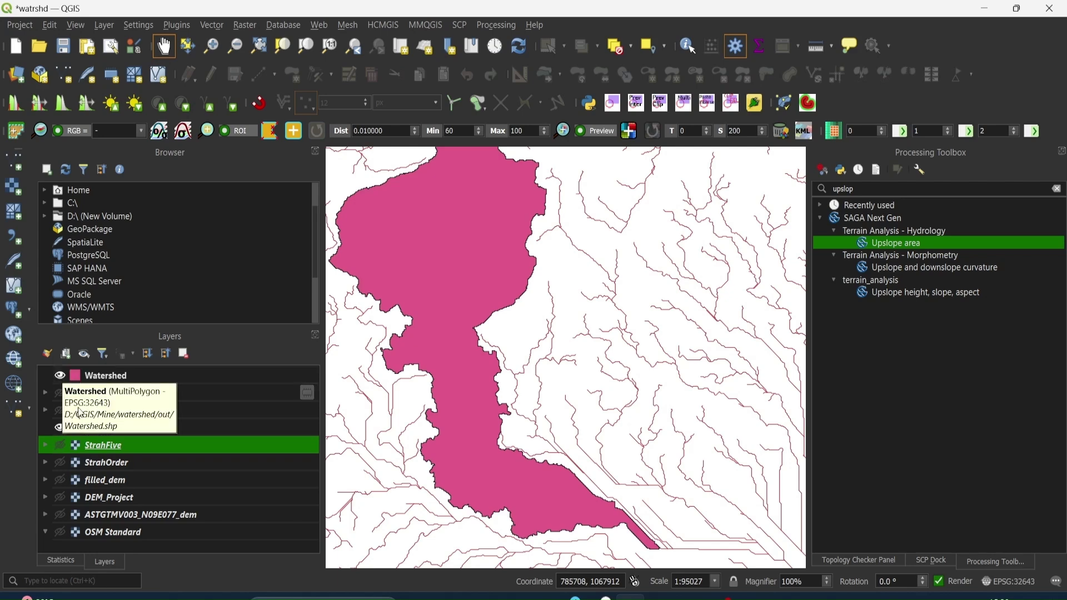
Move the channels layer above Watershed and re-centre the map on the catchment
mouse_move(89, 446)
left_mouse_down()
mouse_move(89, 385)
mouse_move(99, 446)
mouse_move(96, 369)
left_mouse_up()
scroll(467, 303, "up", 1)
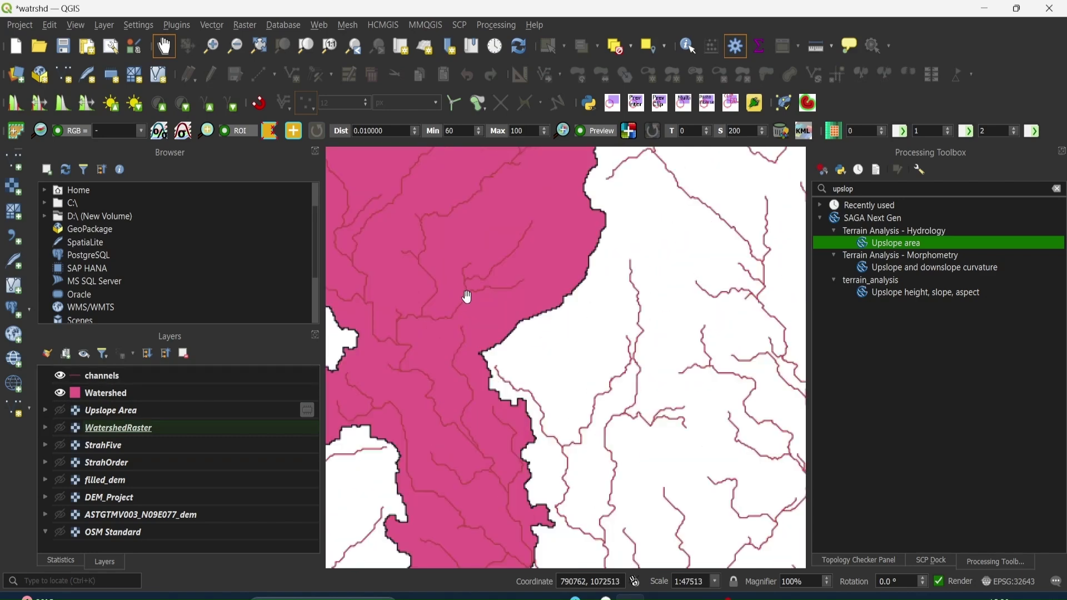
scroll(461, 305, "down", 2)
scroll(450, 309, "up", 1)
left_click_drag(451, 309, 479, 334)
scroll(467, 378, "down", 1)
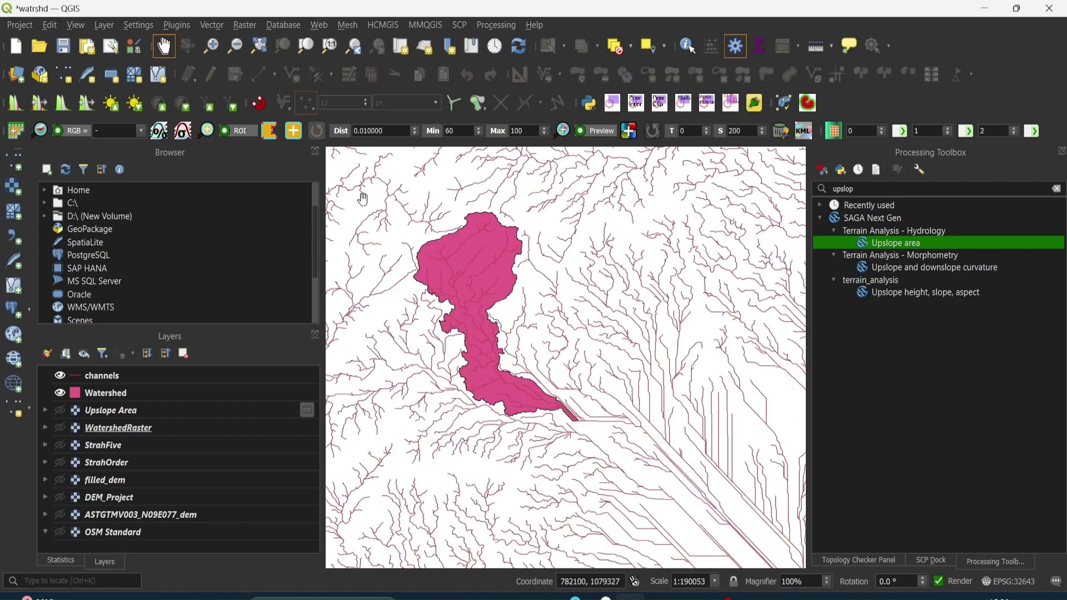
left_click(215, 26)
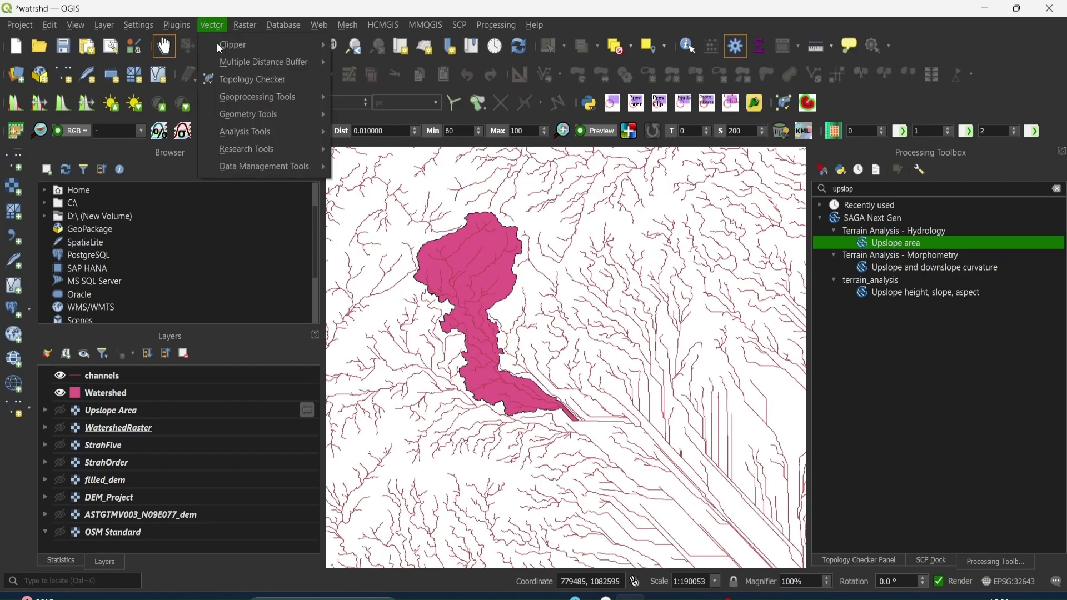
Clip the channels layer by the Watershed polygon into a temporary Clipped layer
mouse_move(232, 95)
left_click(360, 114)
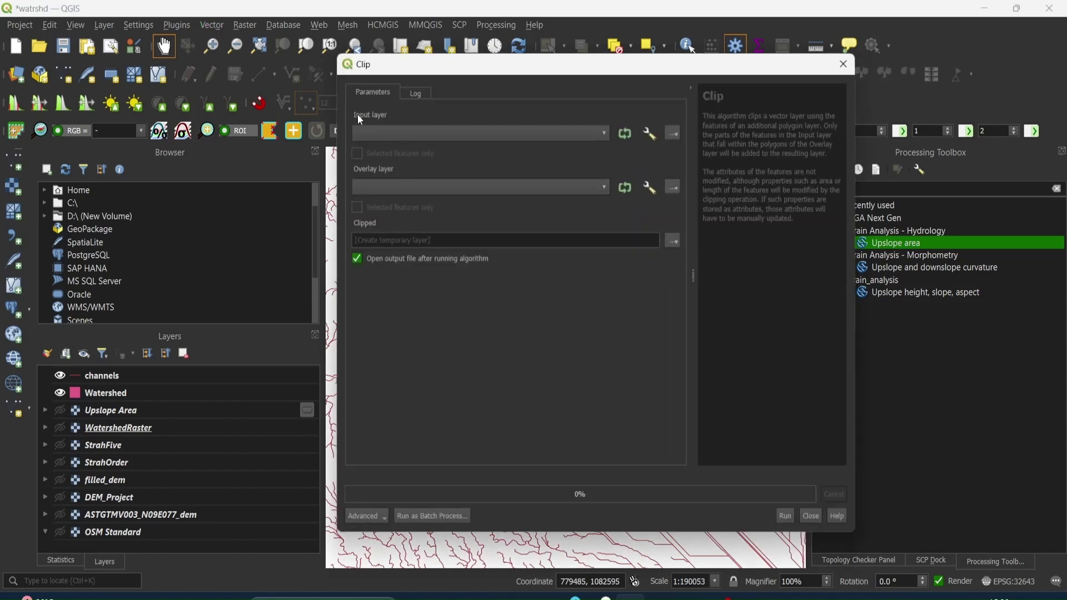
left_click(482, 134)
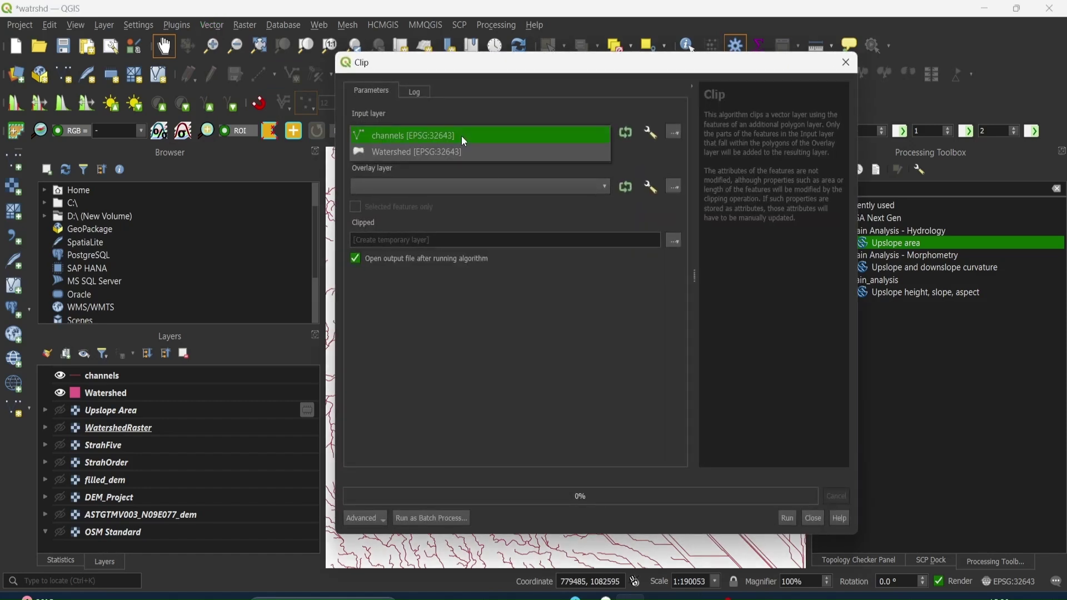
left_click(462, 136)
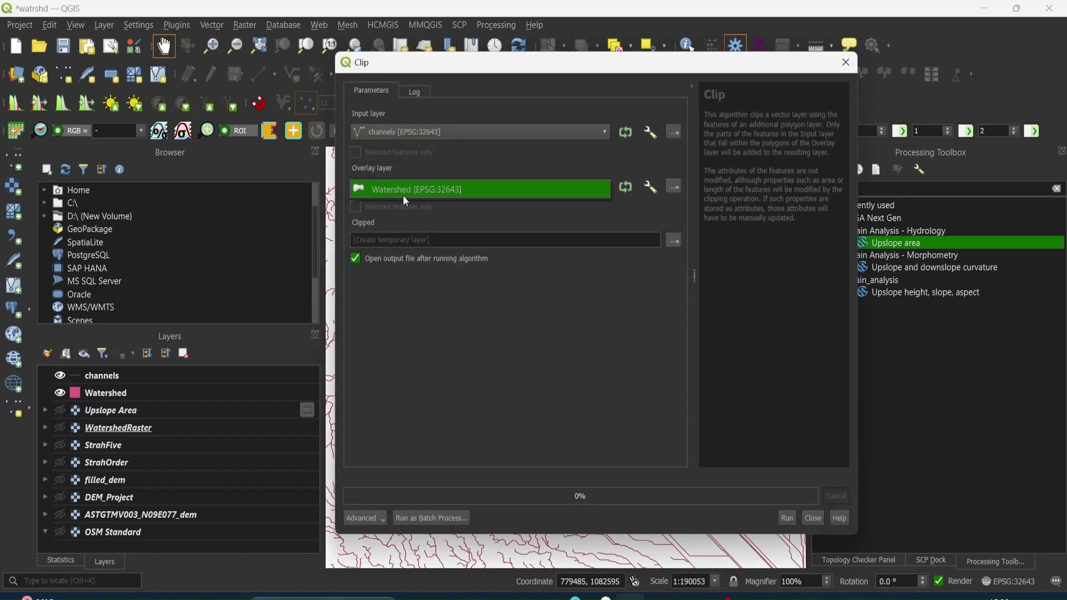
left_click(403, 197)
left_click(675, 242)
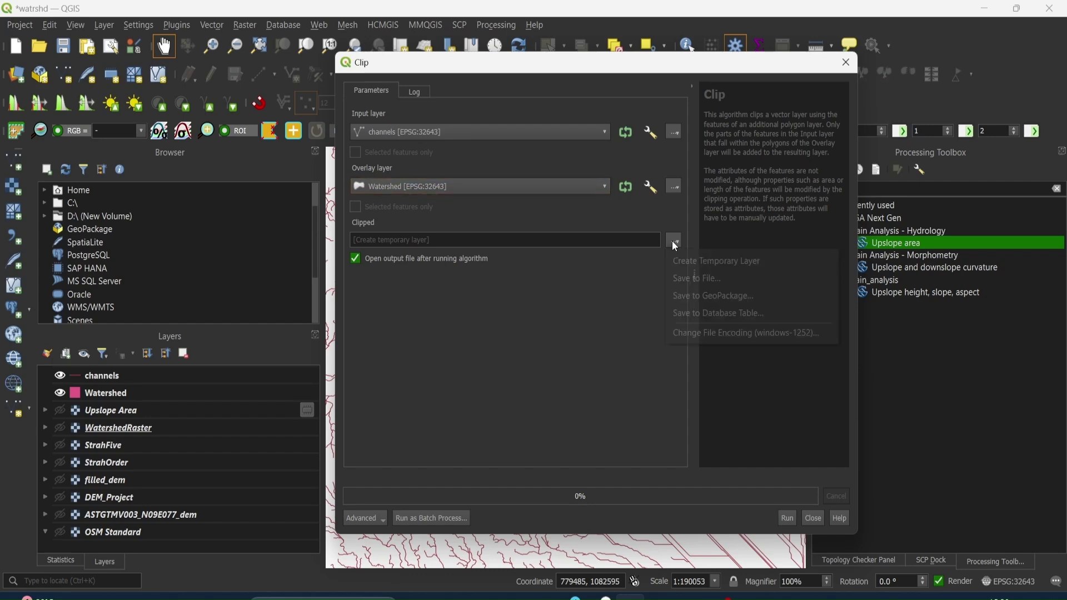
left_click(675, 242)
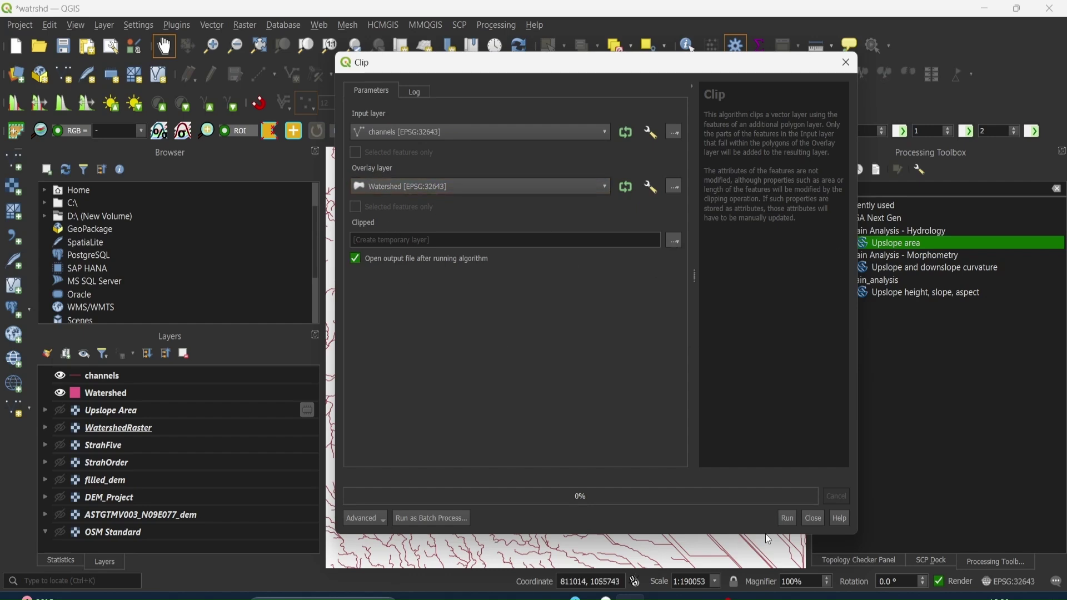
left_click(789, 518)
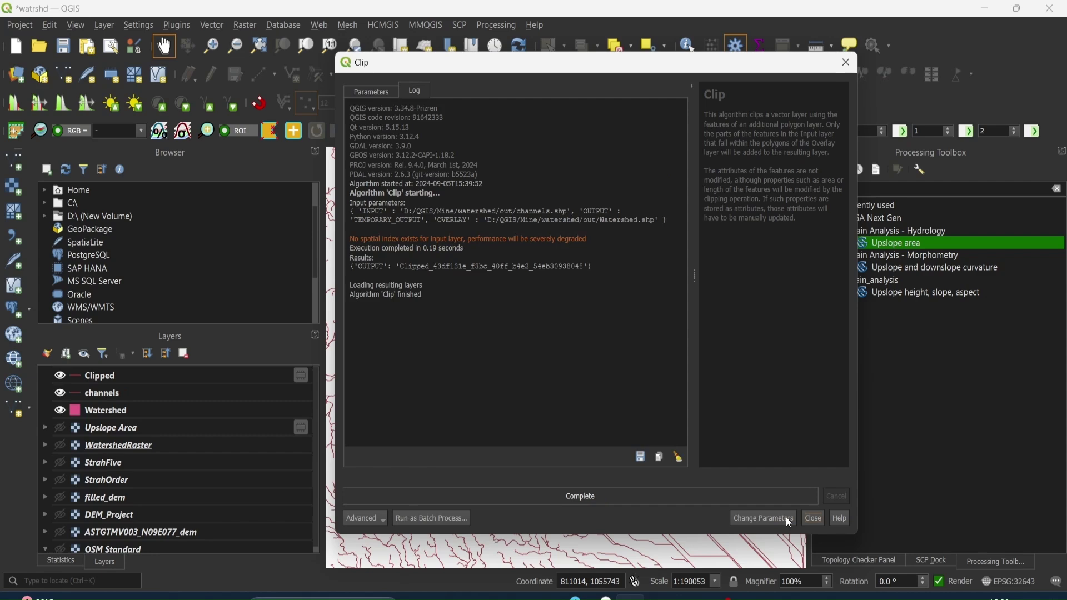
Hide the full channels layer so only the Clipped channels are shown
left_click(812, 520)
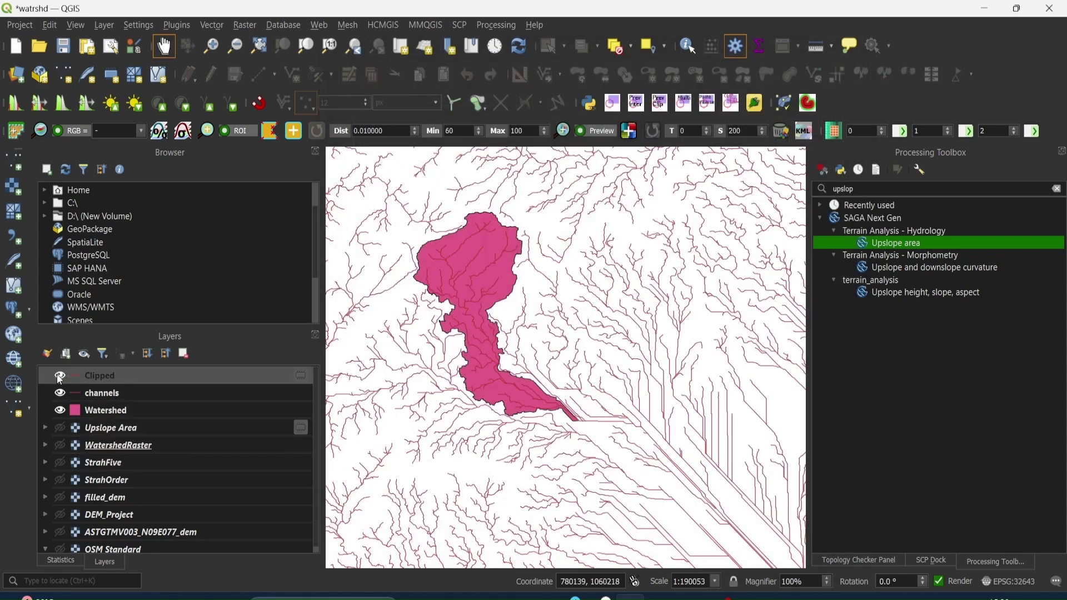
left_click(60, 394)
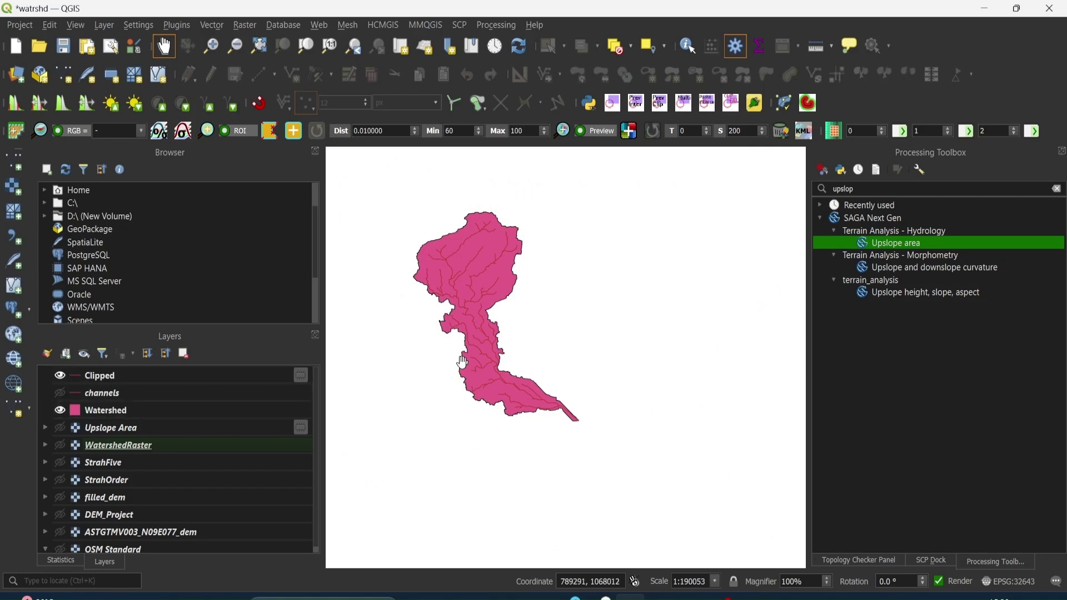
left_click(60, 377)
scroll(460, 365, "up", 1)
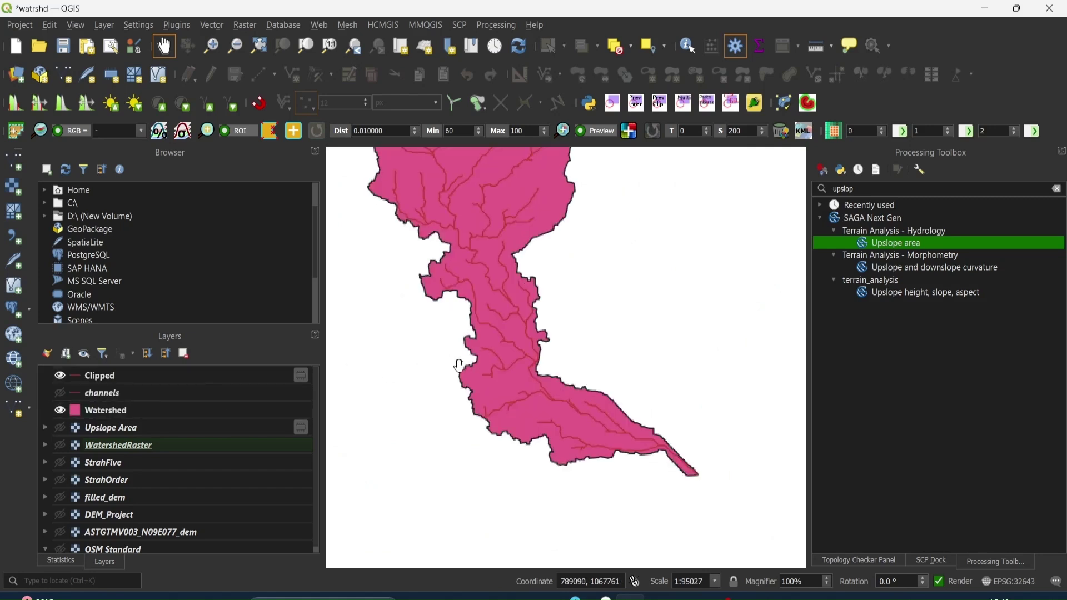
left_click(78, 413)
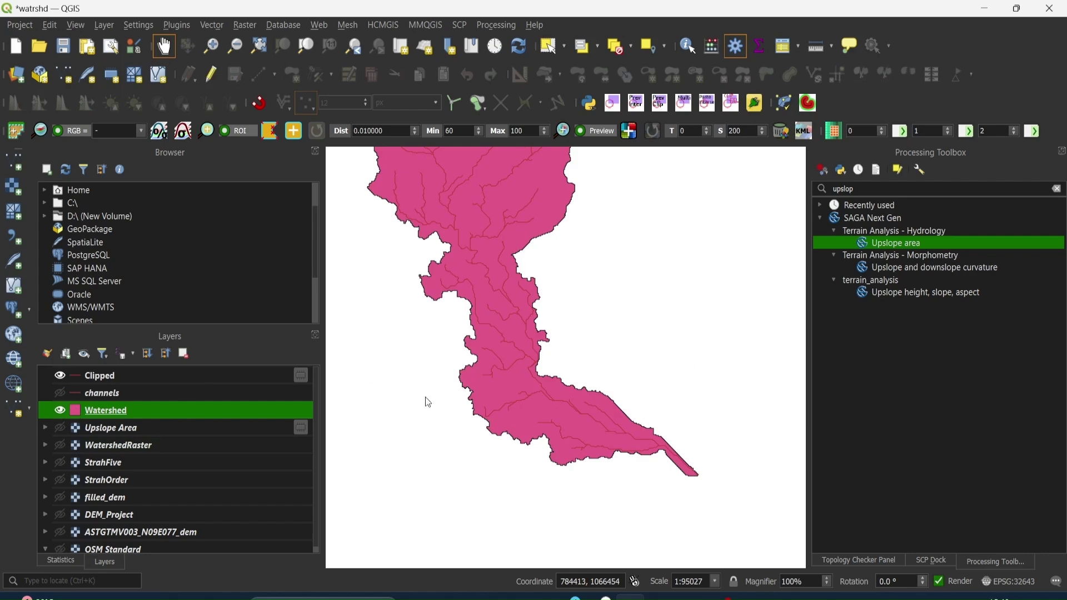
Style the Watershed layer with the 'outline green' symbol
left_click(328, 109)
scroll(675, 377, "down", 6)
scroll(693, 342, "up", 5)
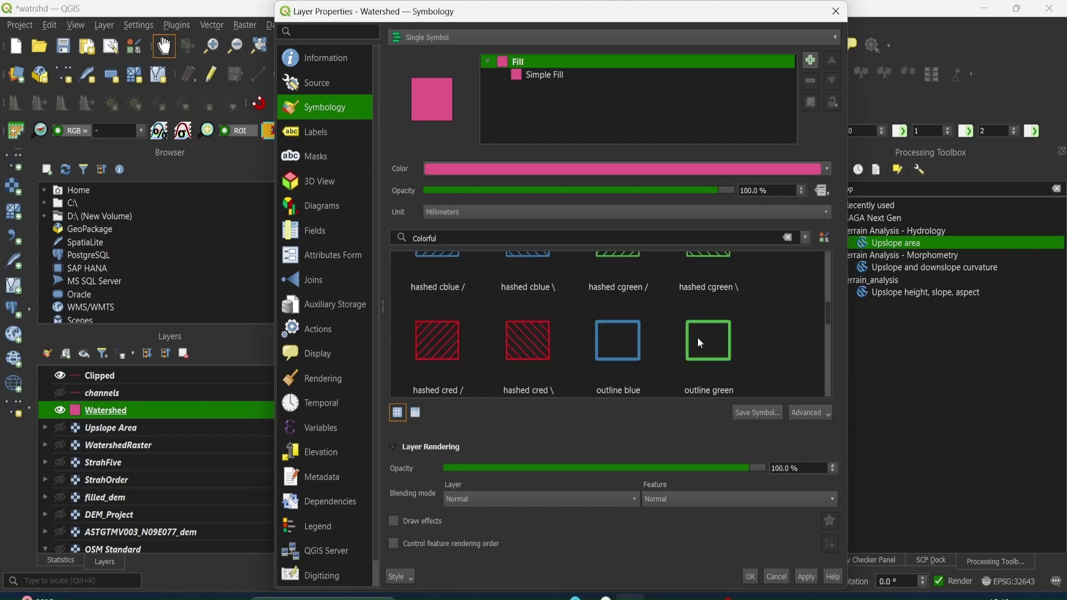
left_click(698, 338)
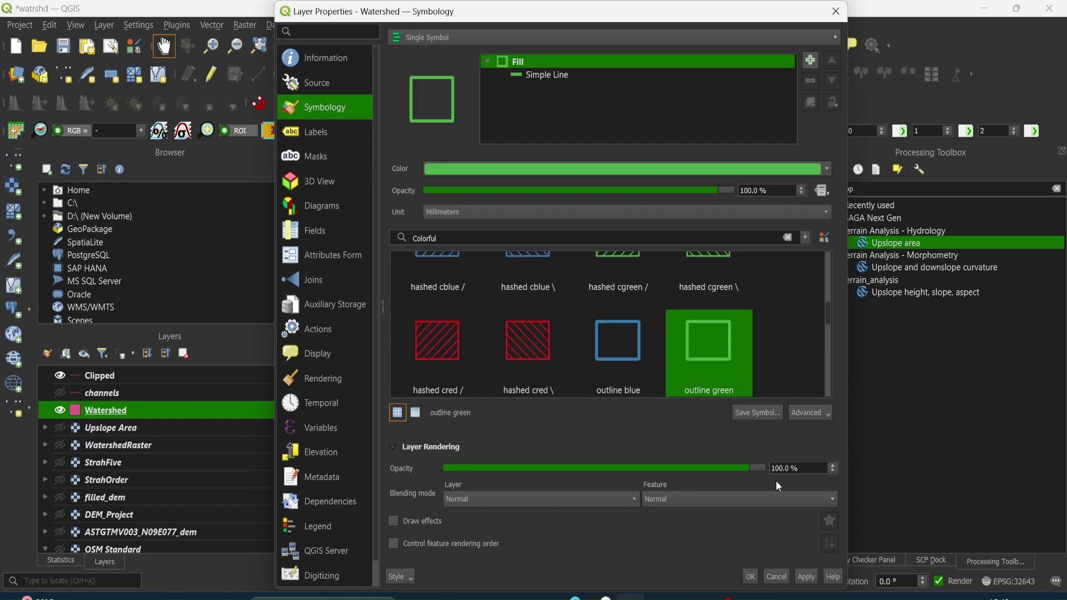
left_click(749, 577)
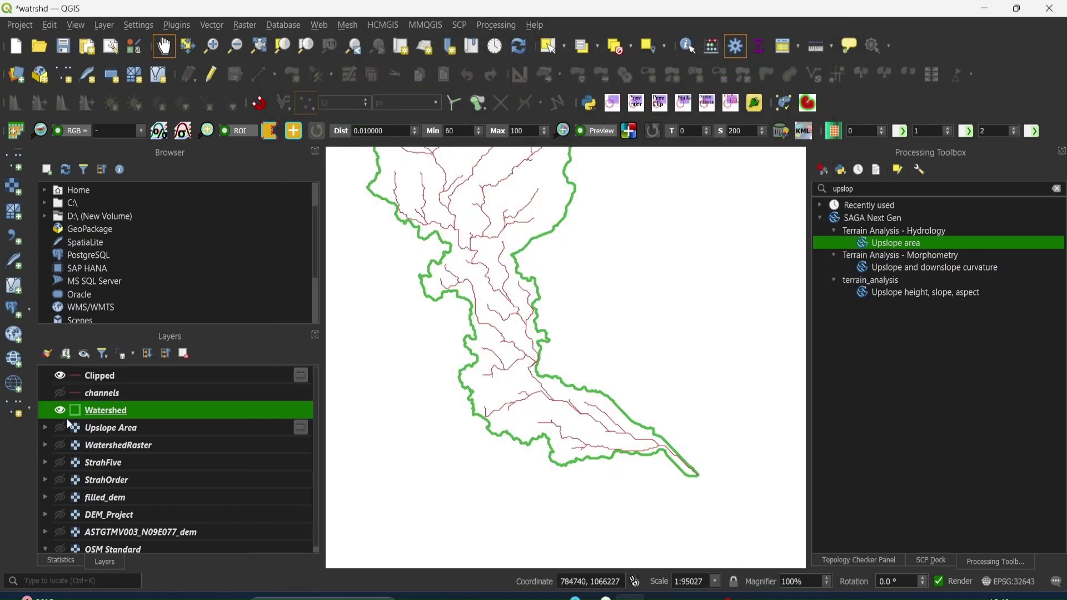
Turn on the filled_dem layer beneath the watershed and clipped channels
scroll(69, 416, "down", 1)
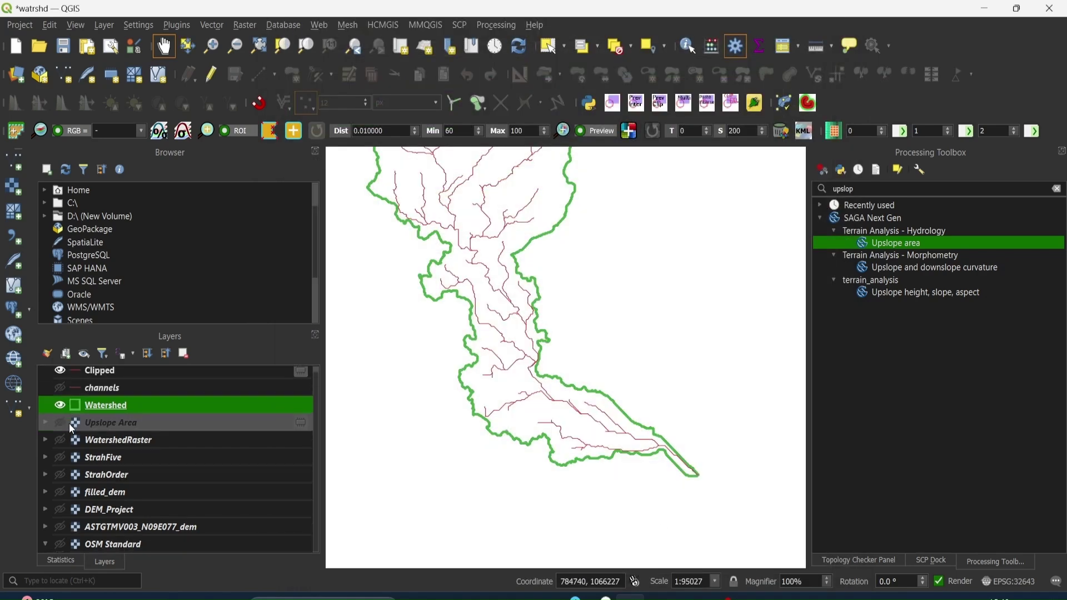
left_click(57, 494)
scroll(515, 333, "down", 2)
scroll(515, 305, "up", 2)
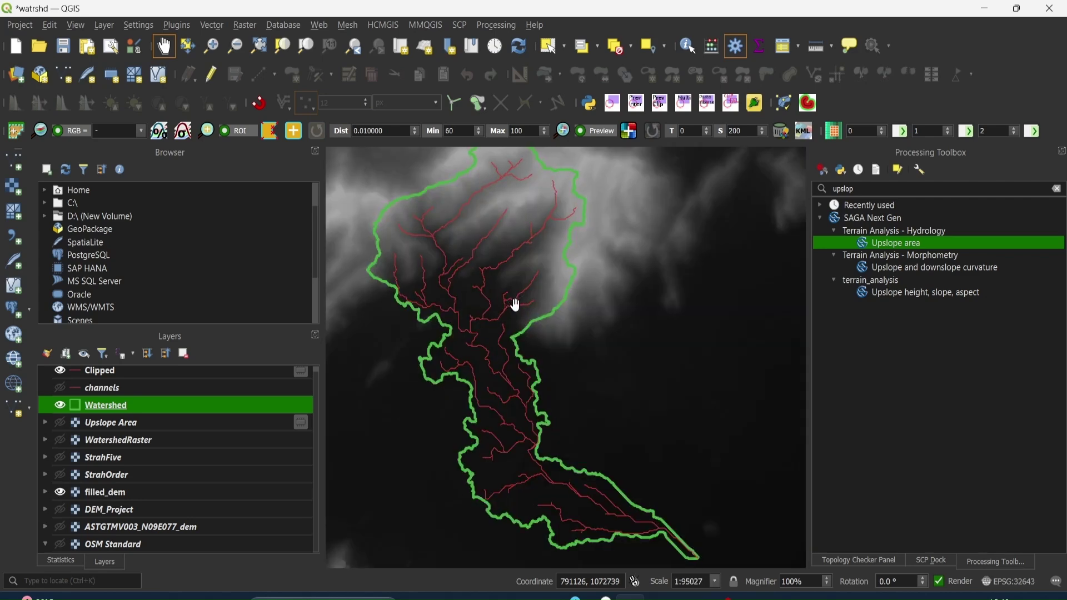